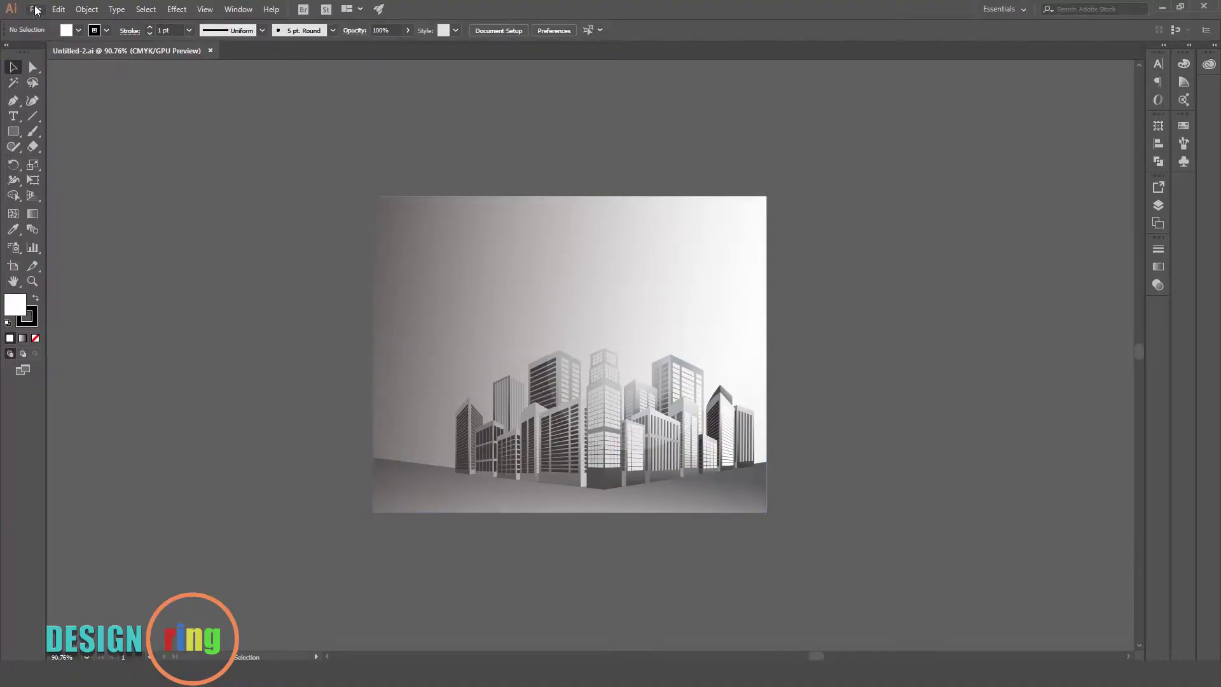
- Create a new A4 portrait document named flyer
left_click(35, 9)
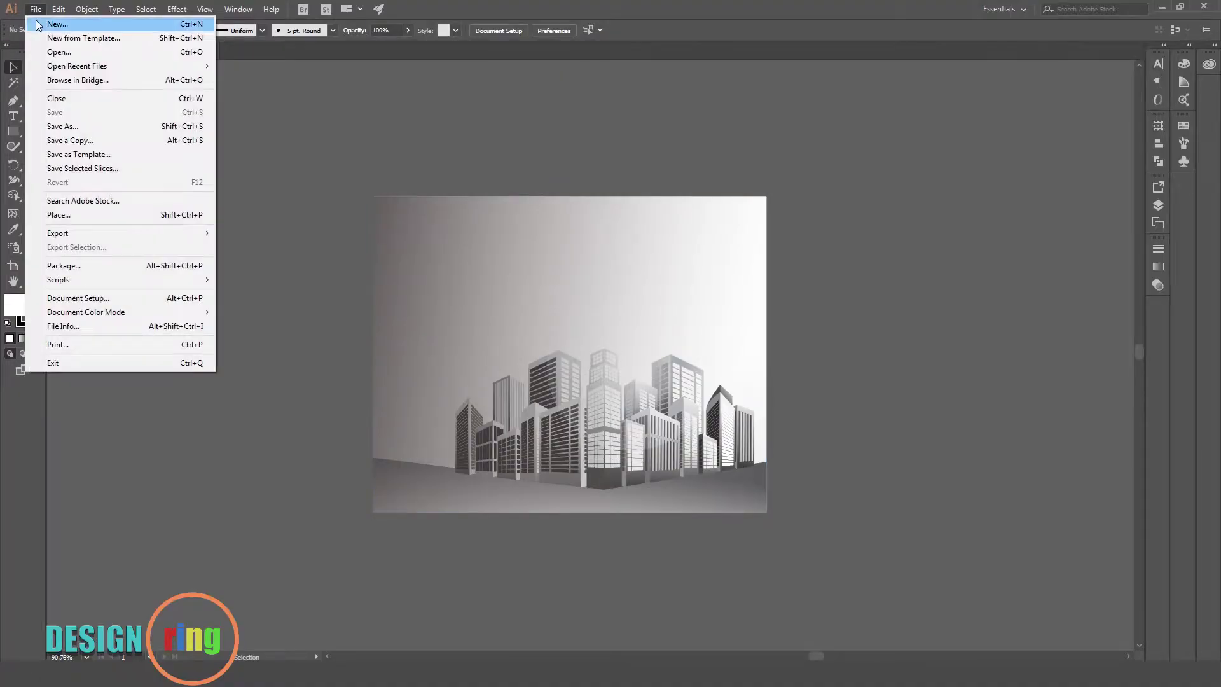
left_click(36, 21)
type("flyer")
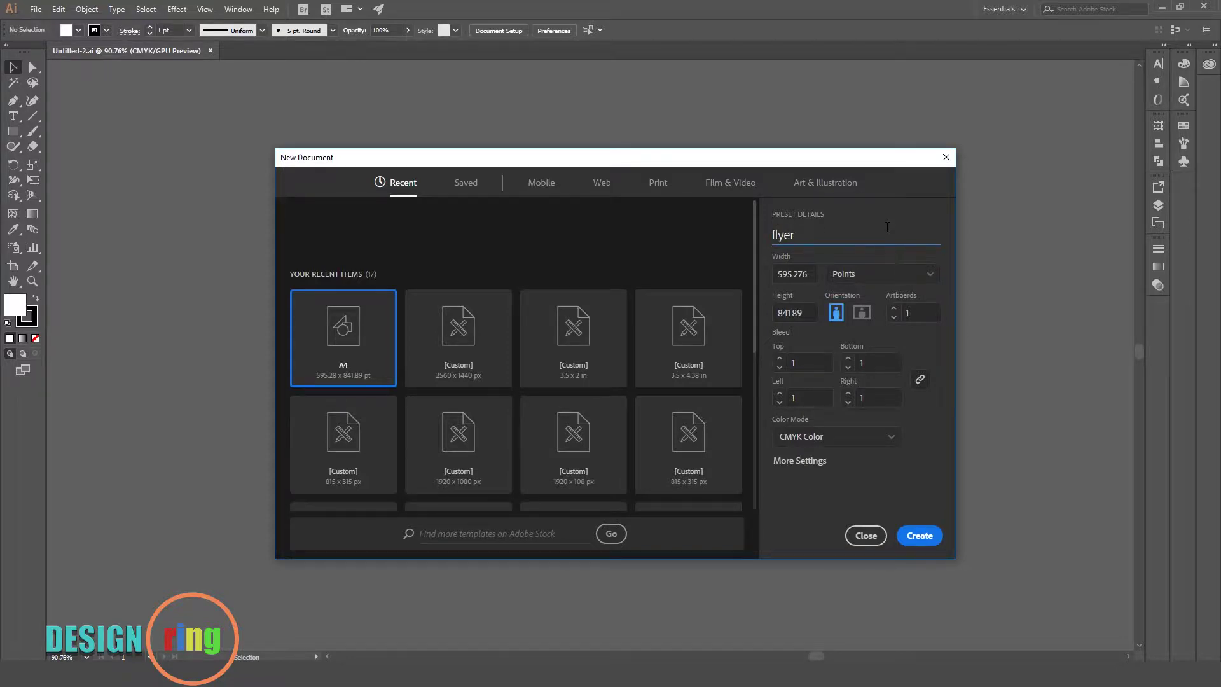
key("Return")
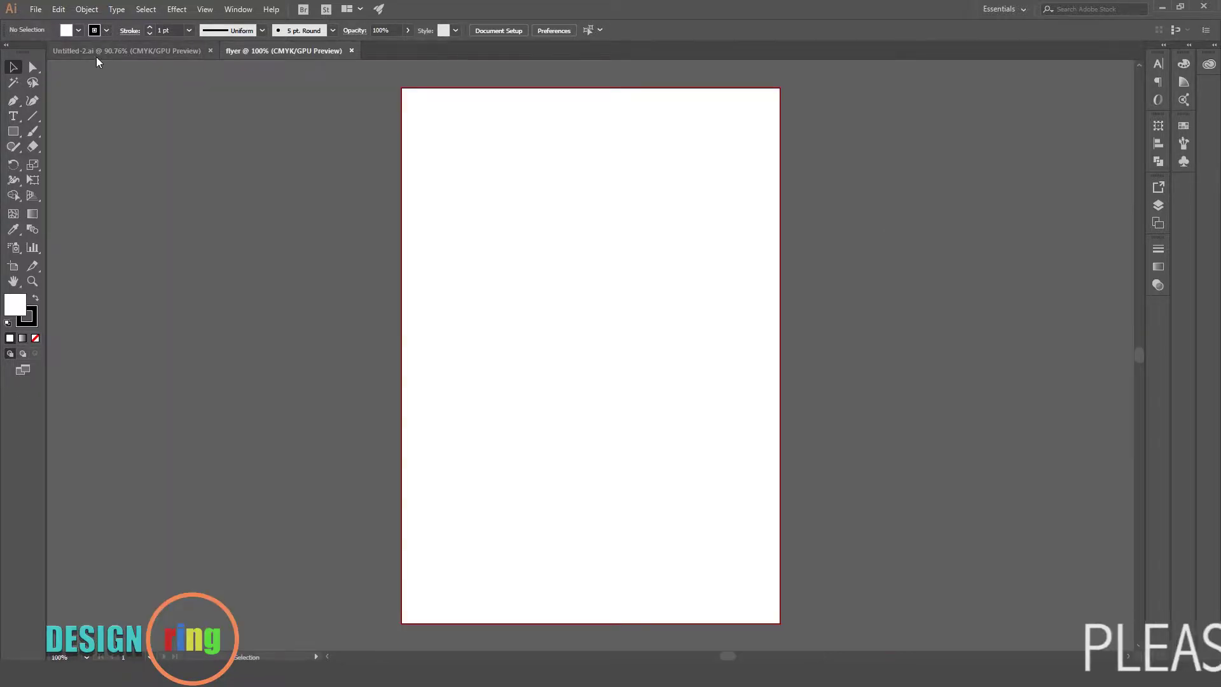
- Copy all of the city skyline artwork from Untitled-2 and paste it into flyer
left_click(105, 51)
key("ctrl+a")
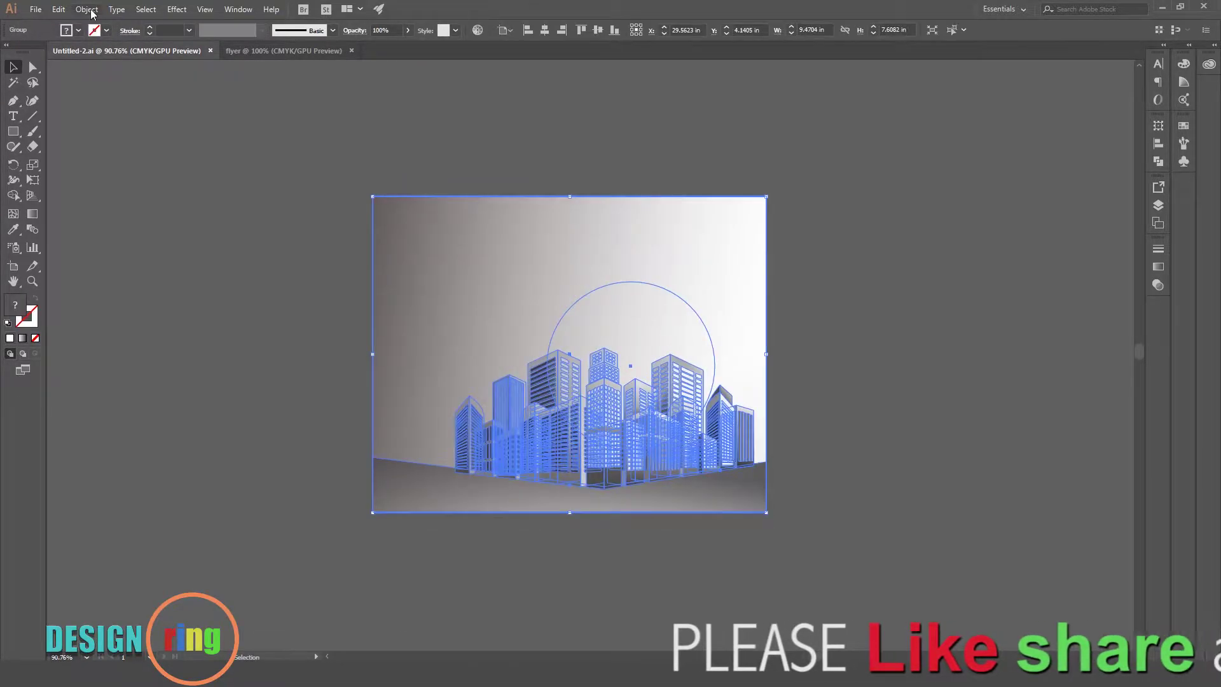
left_click(58, 9)
left_click(78, 70)
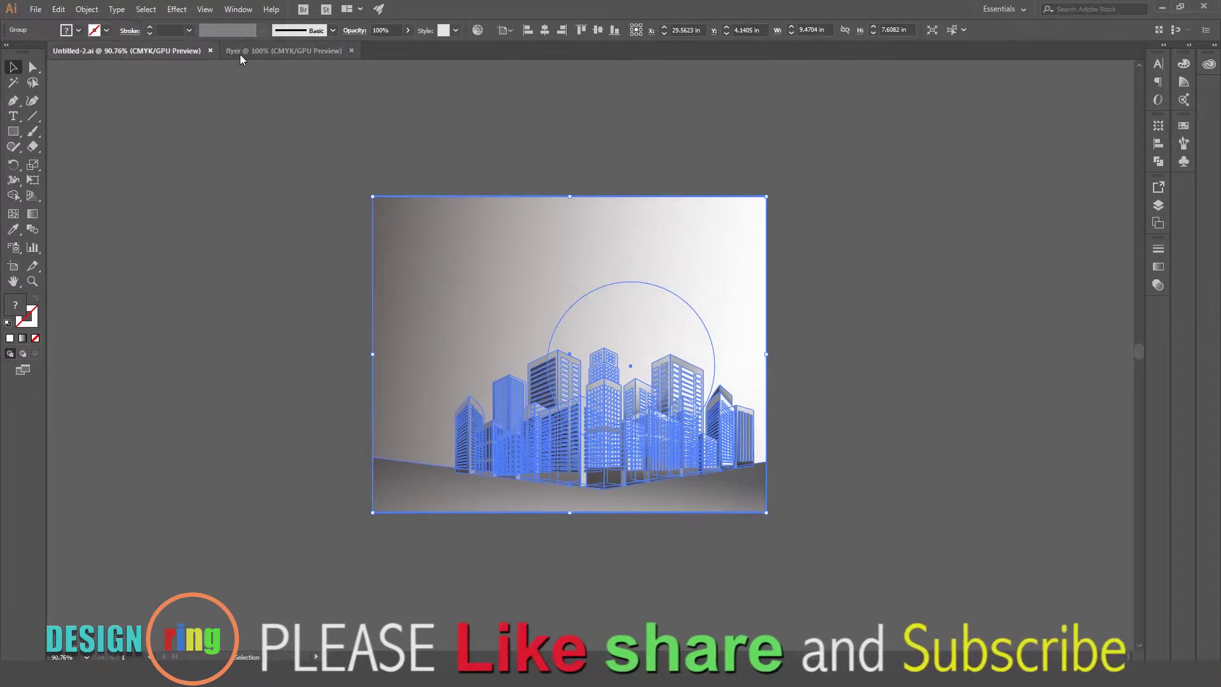
left_click(283, 51)
left_click(58, 9)
left_click(66, 81)
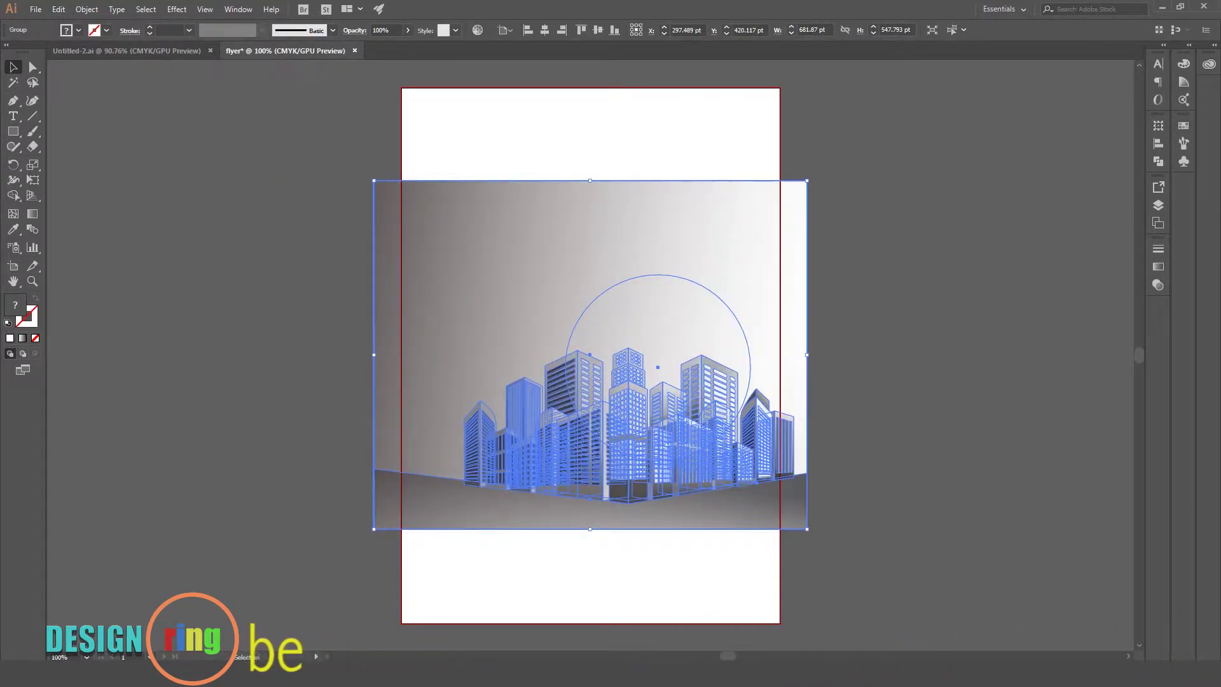
- Scale the skyline to the full page width and move it about 57 pt higher
left_click_drag(807, 181, 757, 222)
left_click_drag(564, 374, 591, 372)
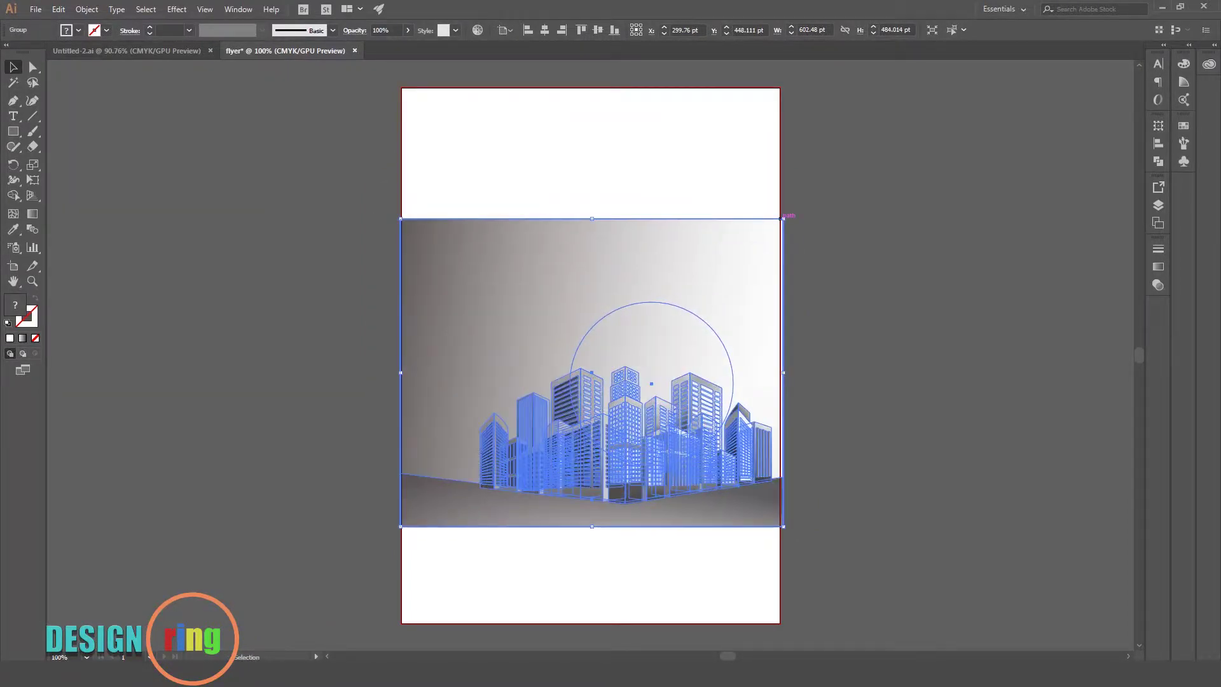
left_click_drag(783, 219, 779, 221)
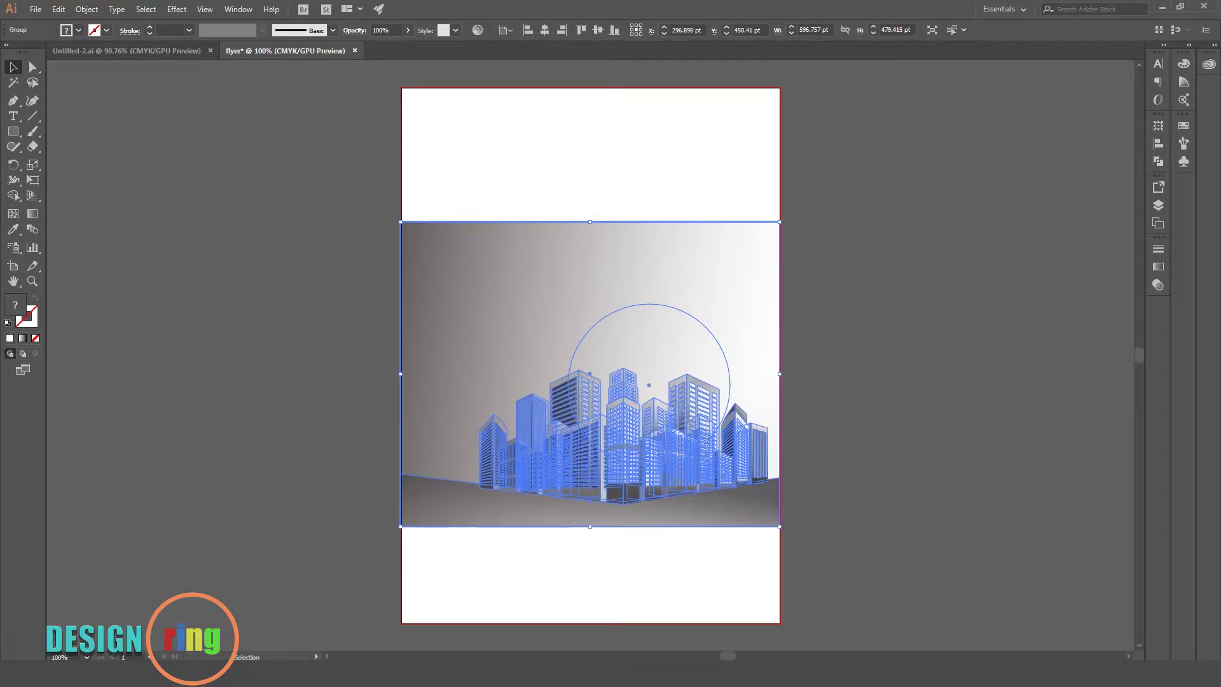
key("ctrl+shift+a")
left_click_drag(592, 524, 591, 487)
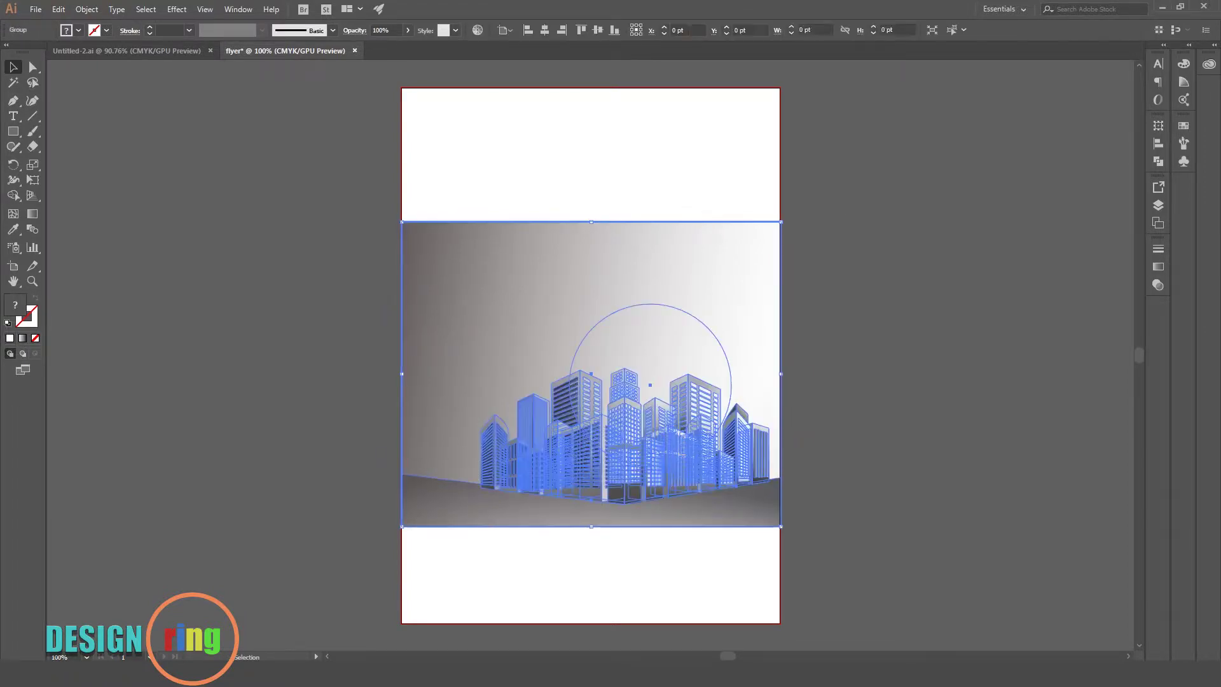
key("ctrl+shift+a")
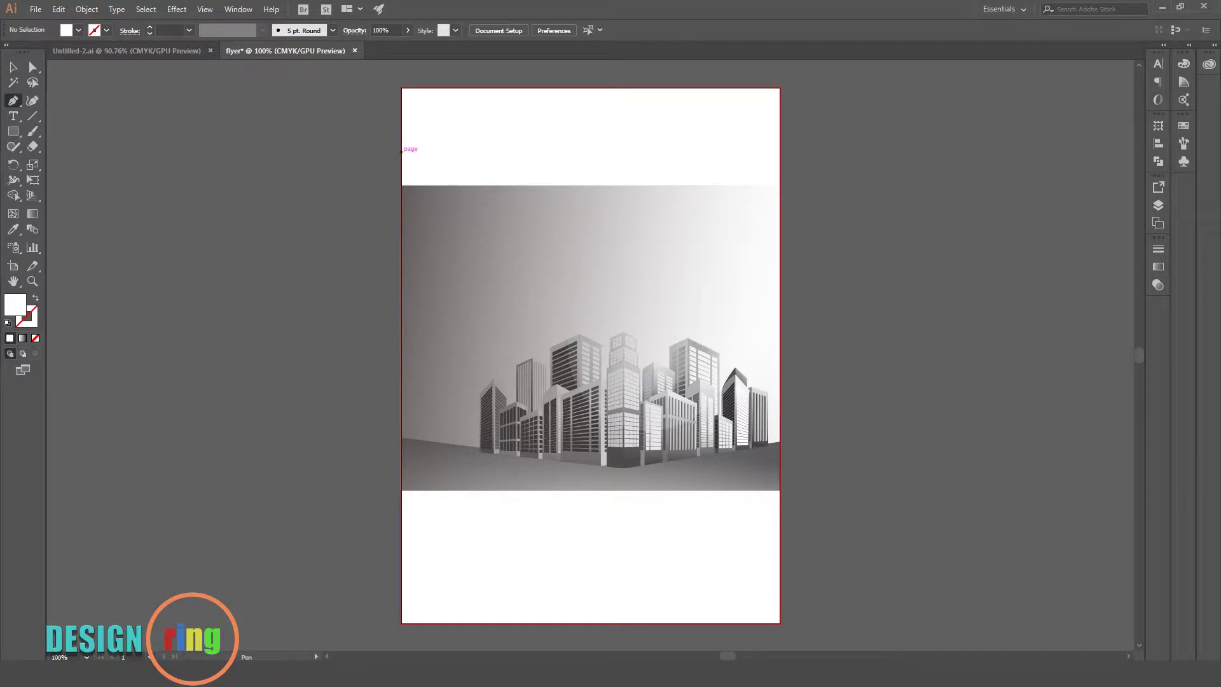
- Pen-draw a stepped, angled band across the top of the skyline and fill it black
left_click(540, 155)
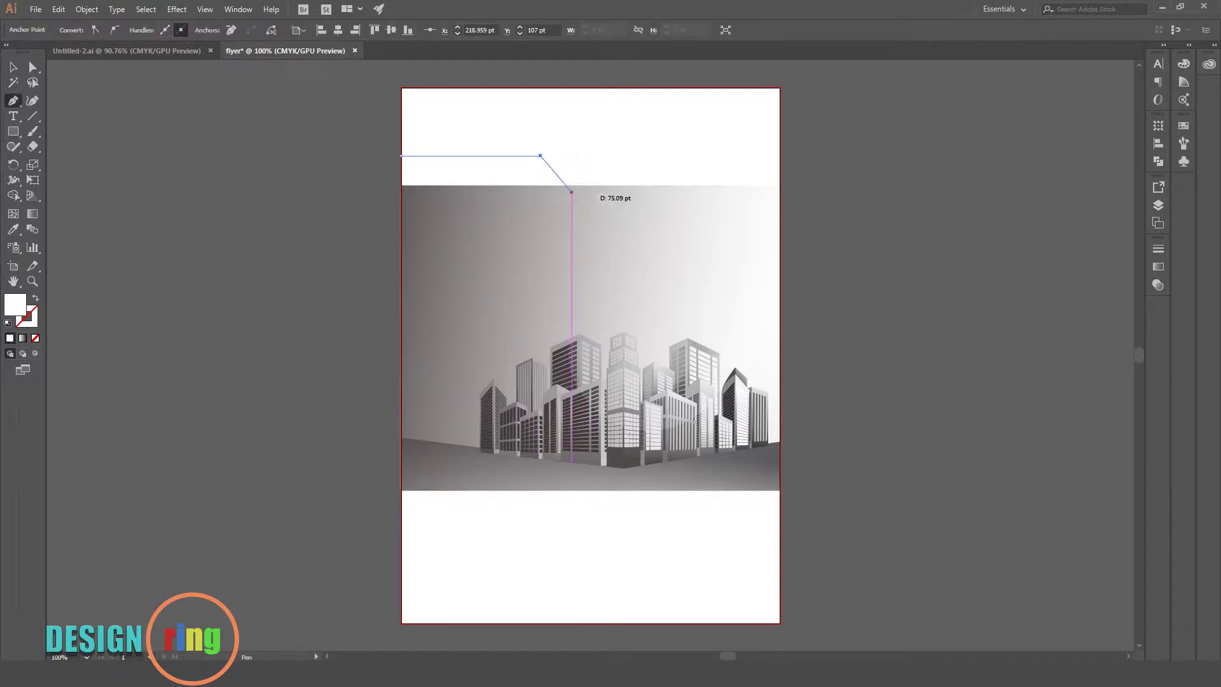
left_click(571, 192)
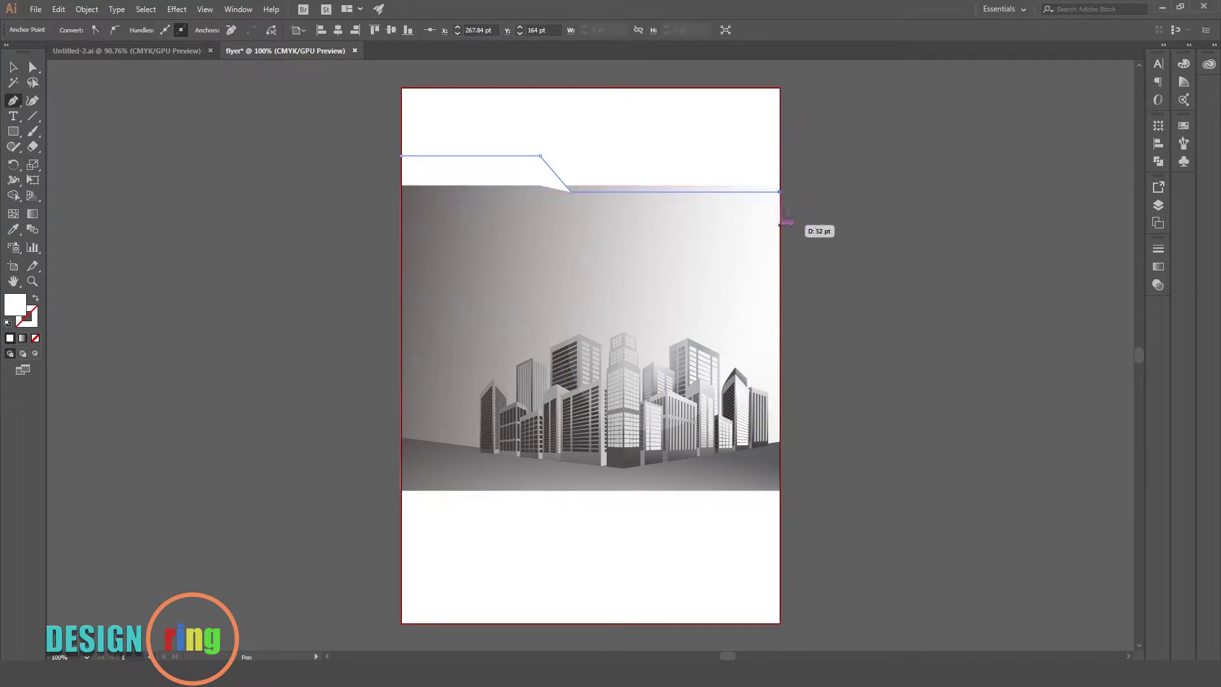
left_click(780, 233)
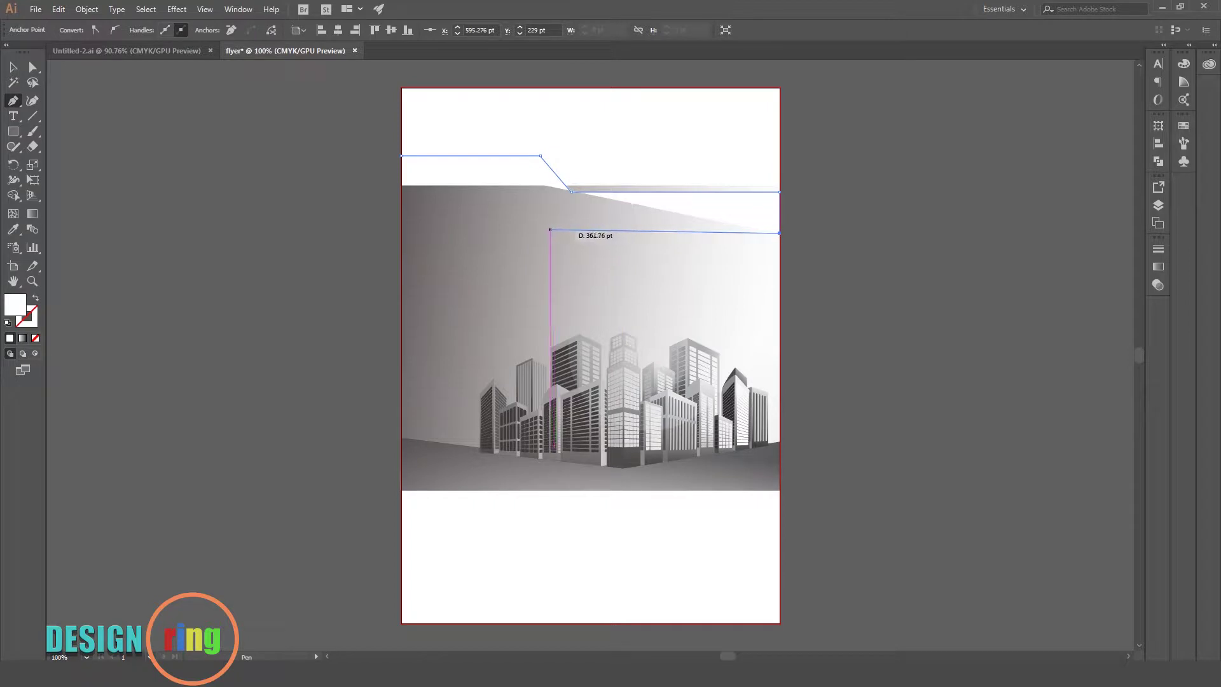
left_click(550, 230)
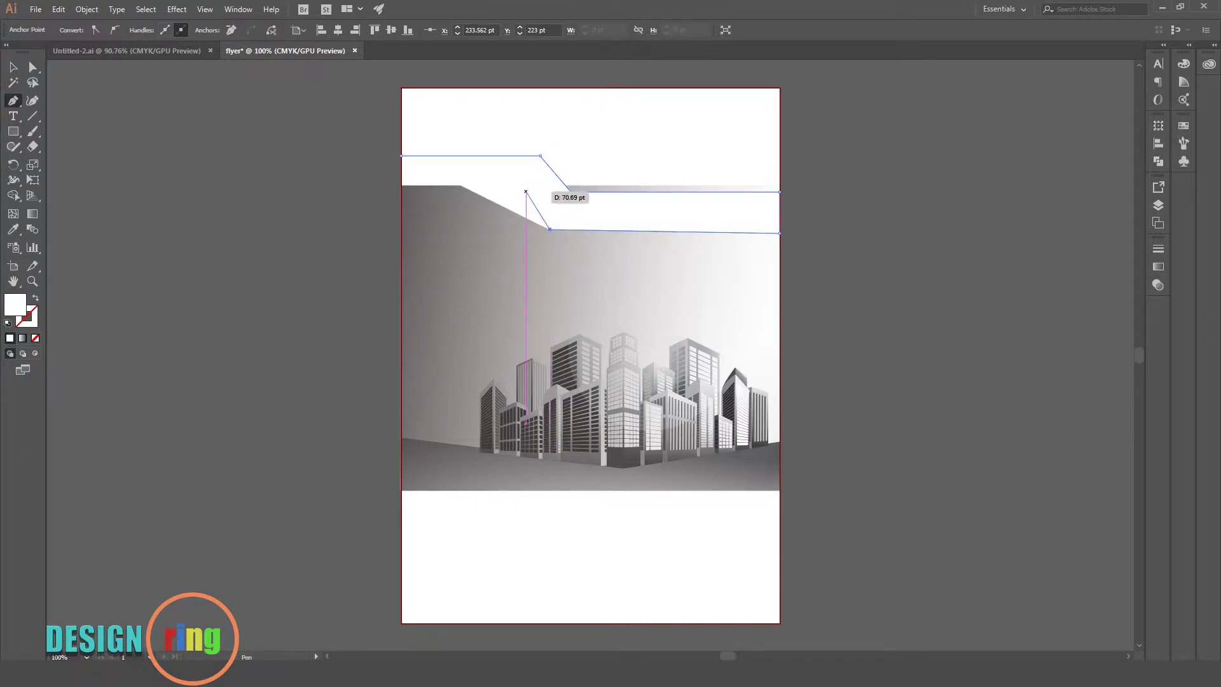
left_click(525, 191)
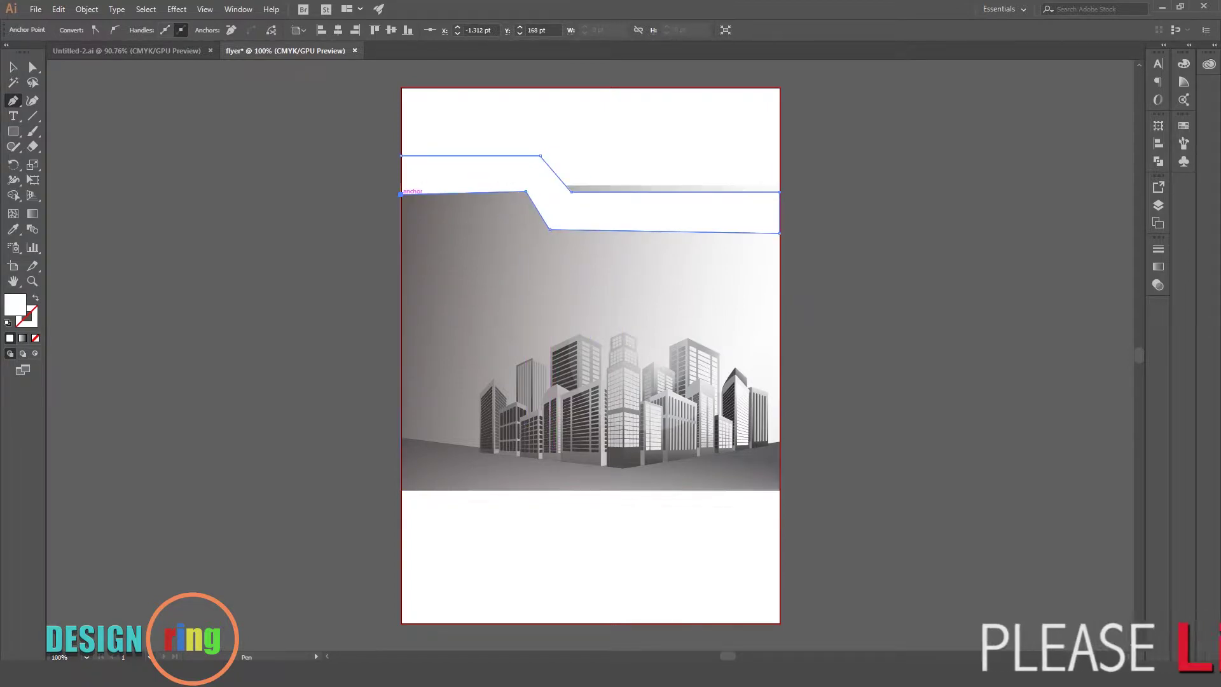
key("ctrl")
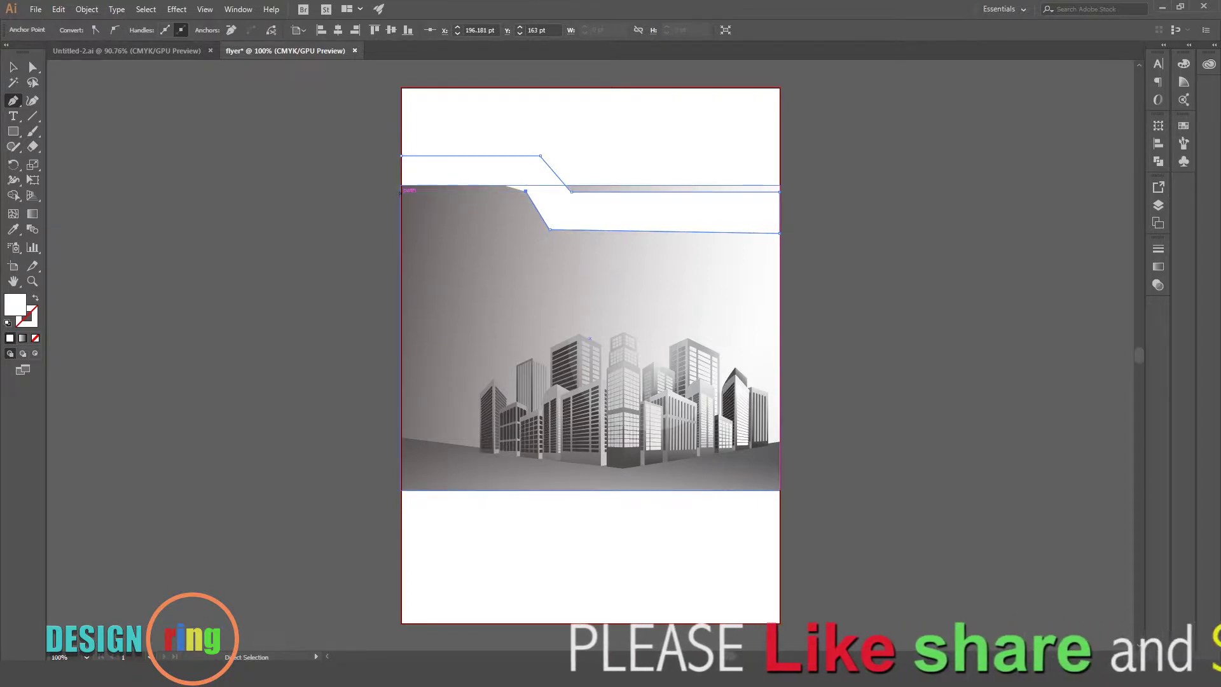
left_click_drag(526, 190, 526, 199)
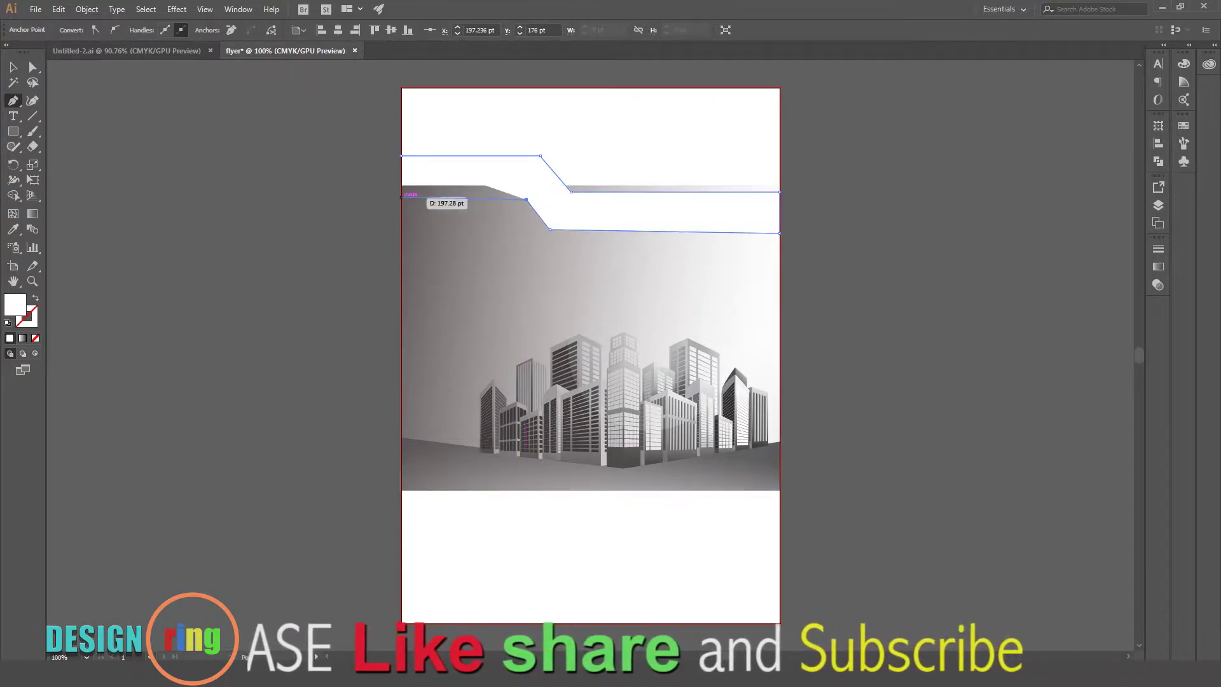
left_click(402, 199)
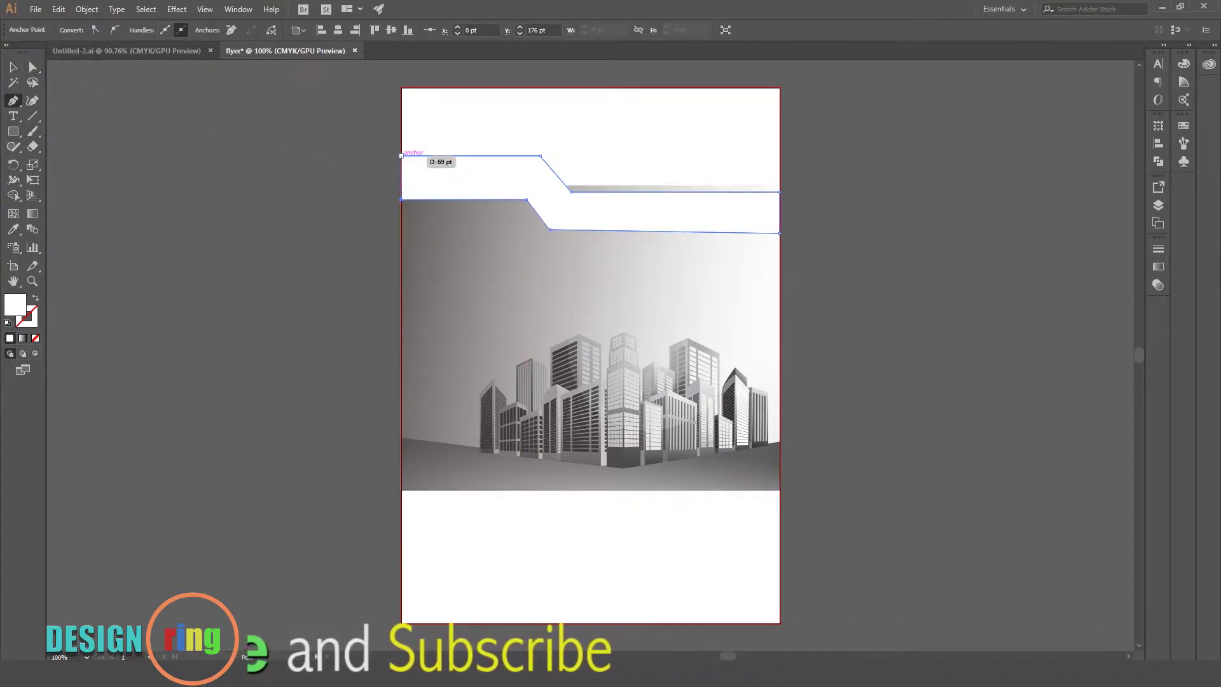
left_click(402, 155)
key("v")
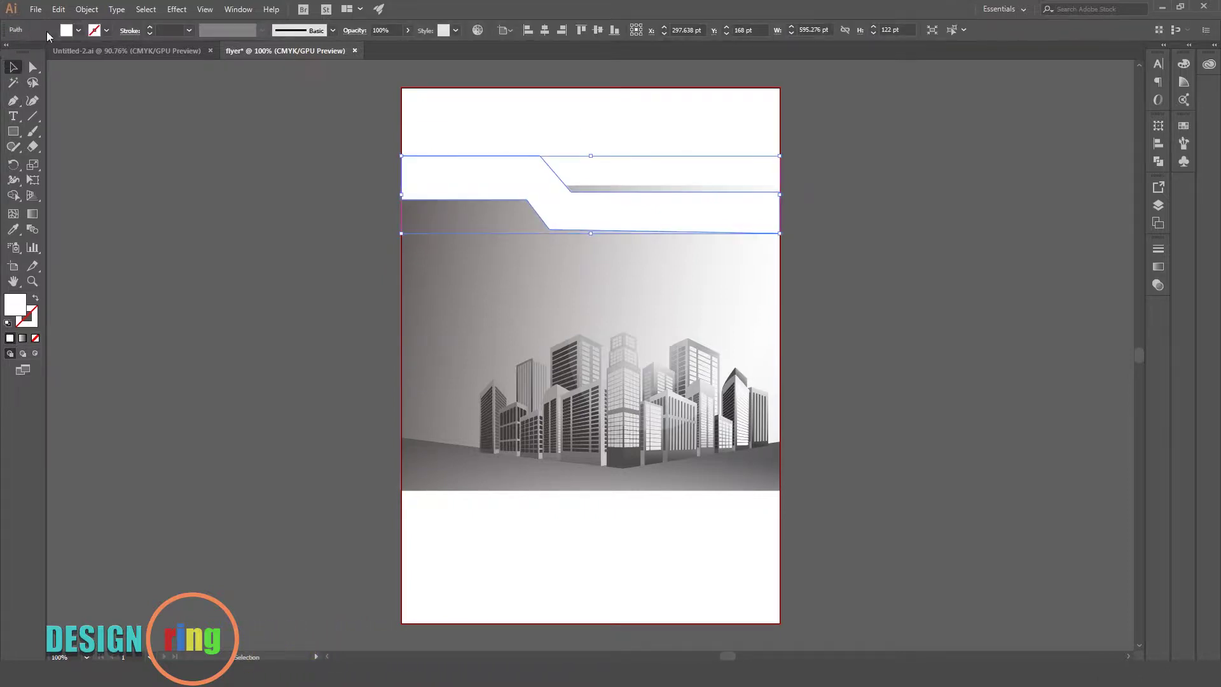
left_click(78, 30)
left_click(66, 56)
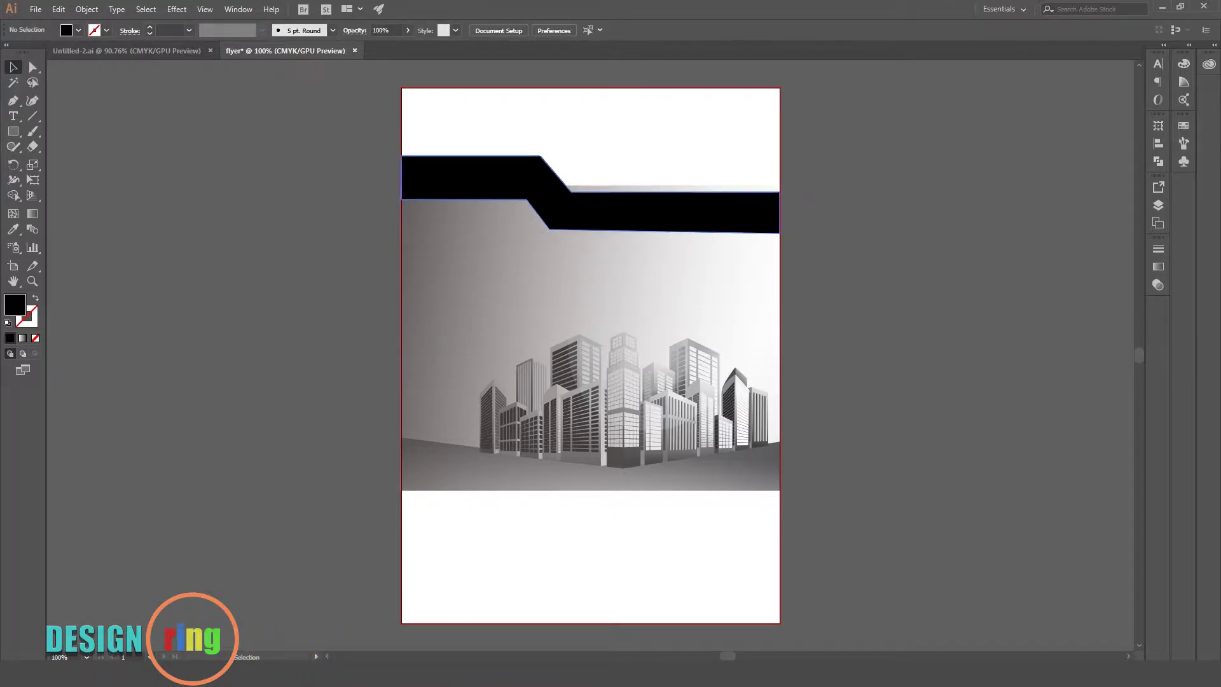
- Make the black band taller upward and raise the skyline about 71 pt
left_click_drag(591, 156, 589, 142)
key("ctrl+shift+a")
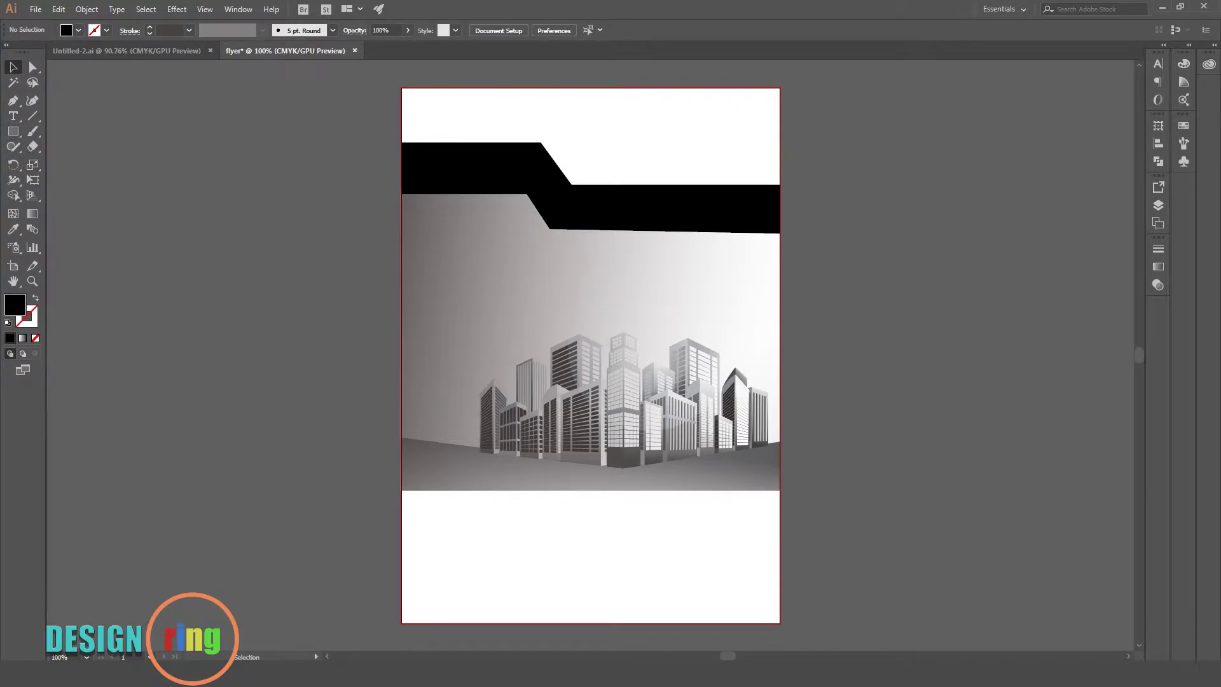
left_click_drag(532, 320, 528, 274)
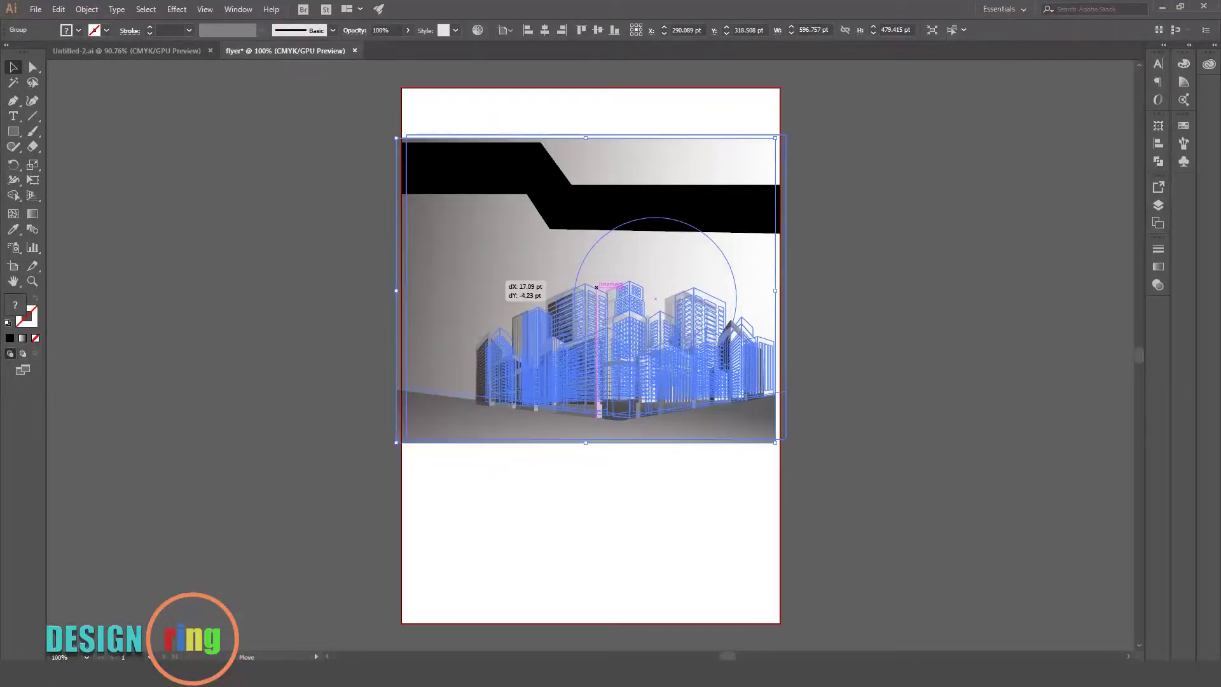
key("ctrl+shift+a")
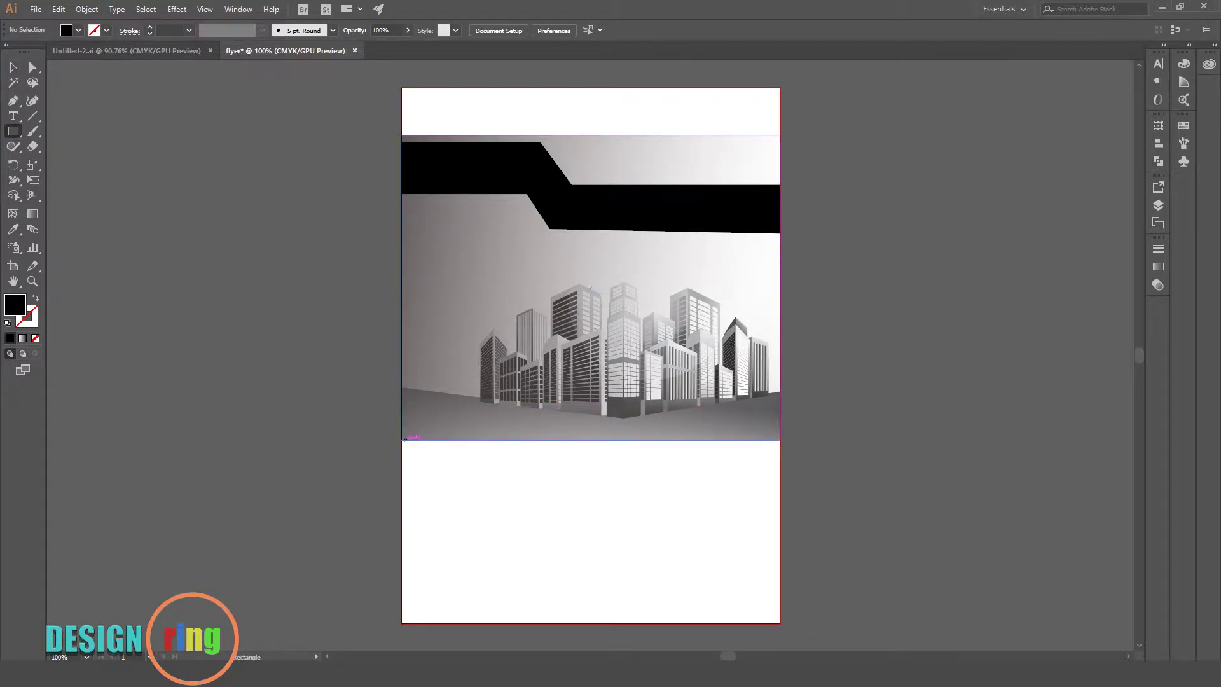
- Draw a thin 597.125 pt-wide black strip across the page below the skyline
left_click_drag(401, 439, 780, 448)
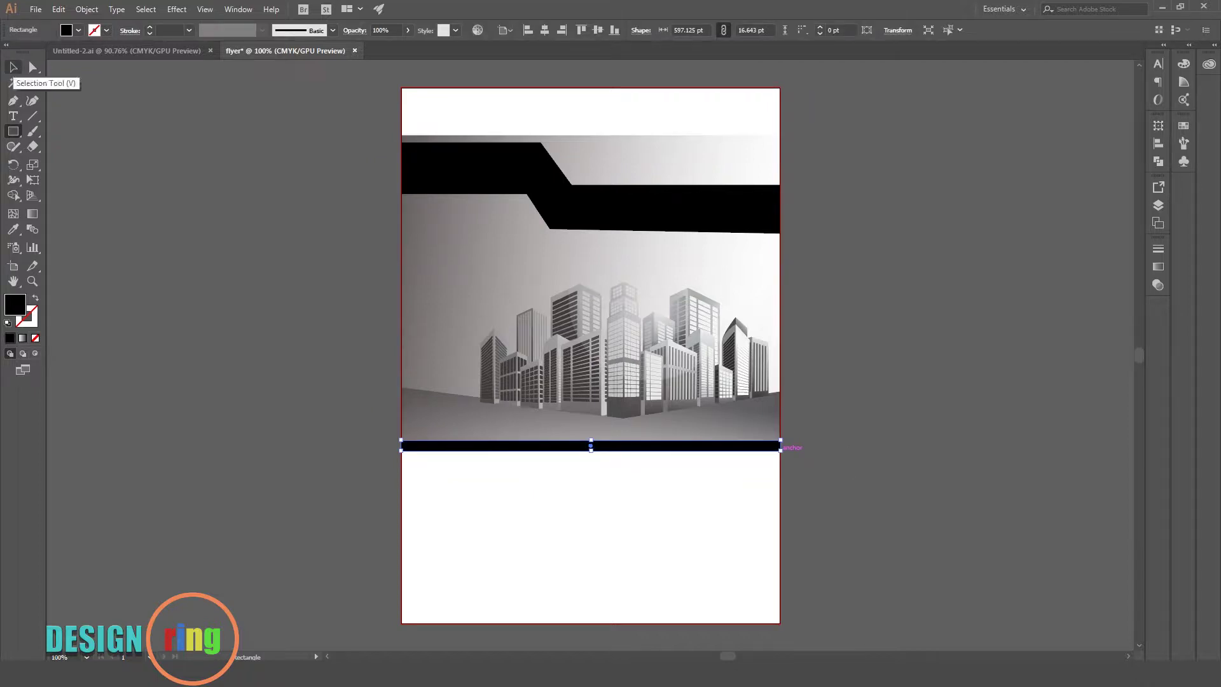
left_click(13, 67)
key("ctrl+shift+a")
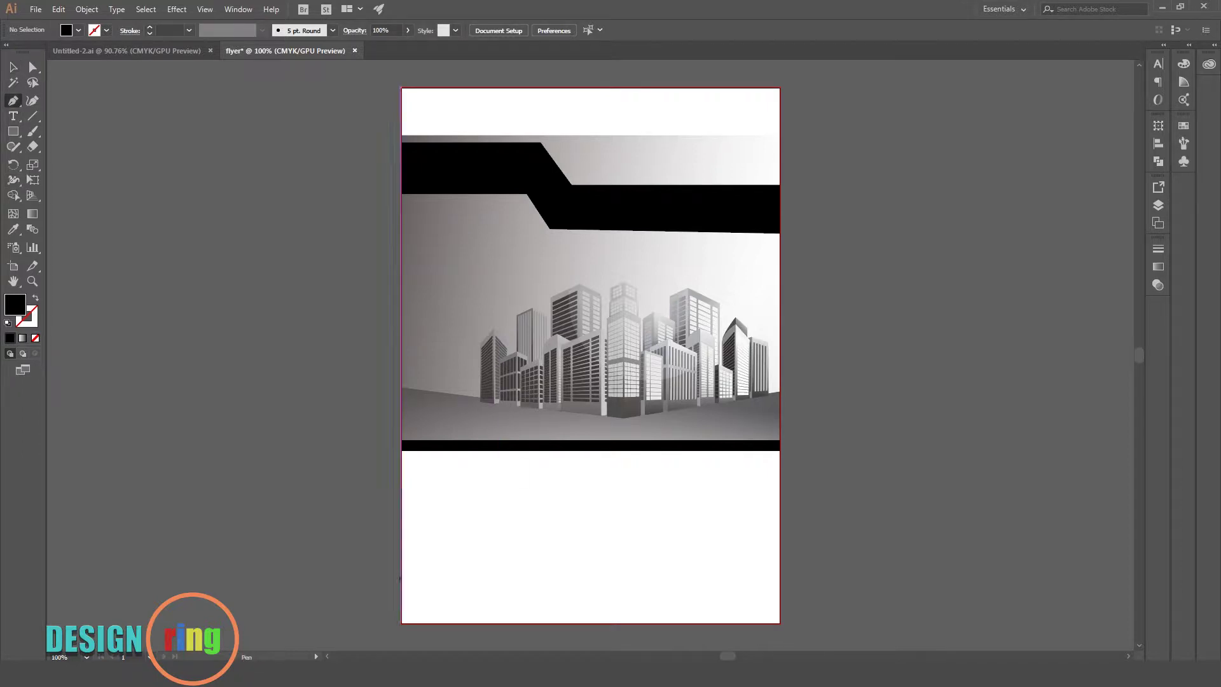
- Pen-draw a band with a stepped, angled top edge along the page bottom
left_click(401, 573)
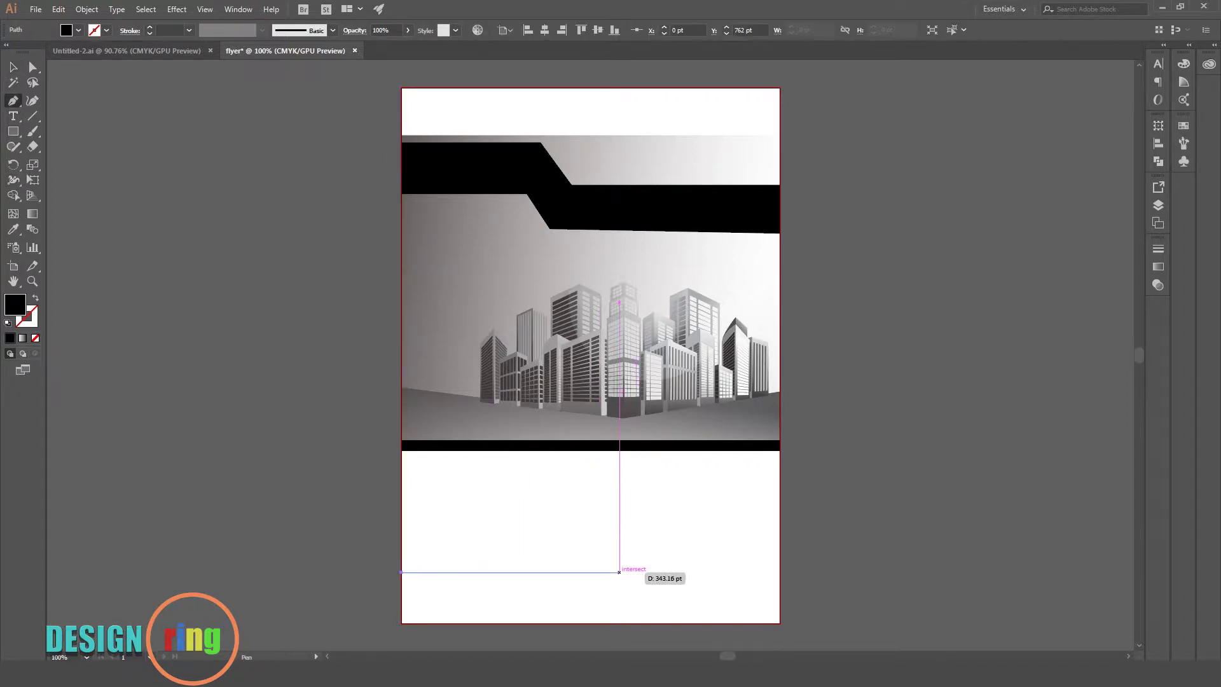
left_click(608, 572)
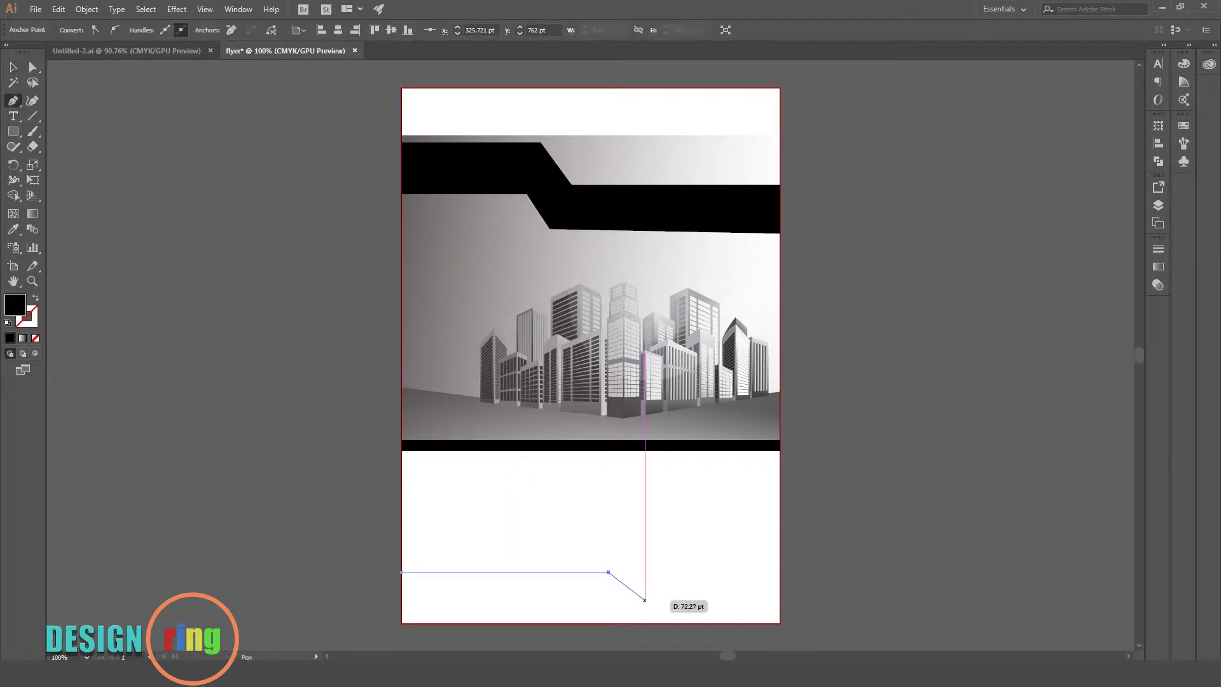
left_click(639, 595)
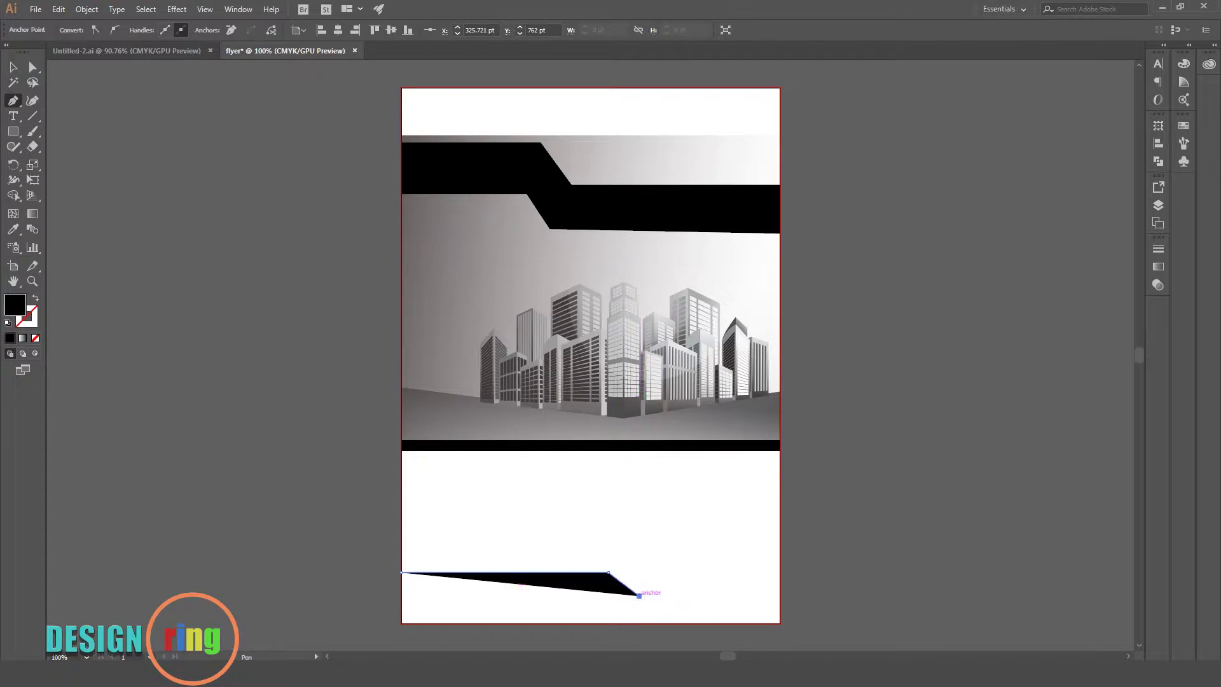
left_click(780, 595)
left_click(779, 622)
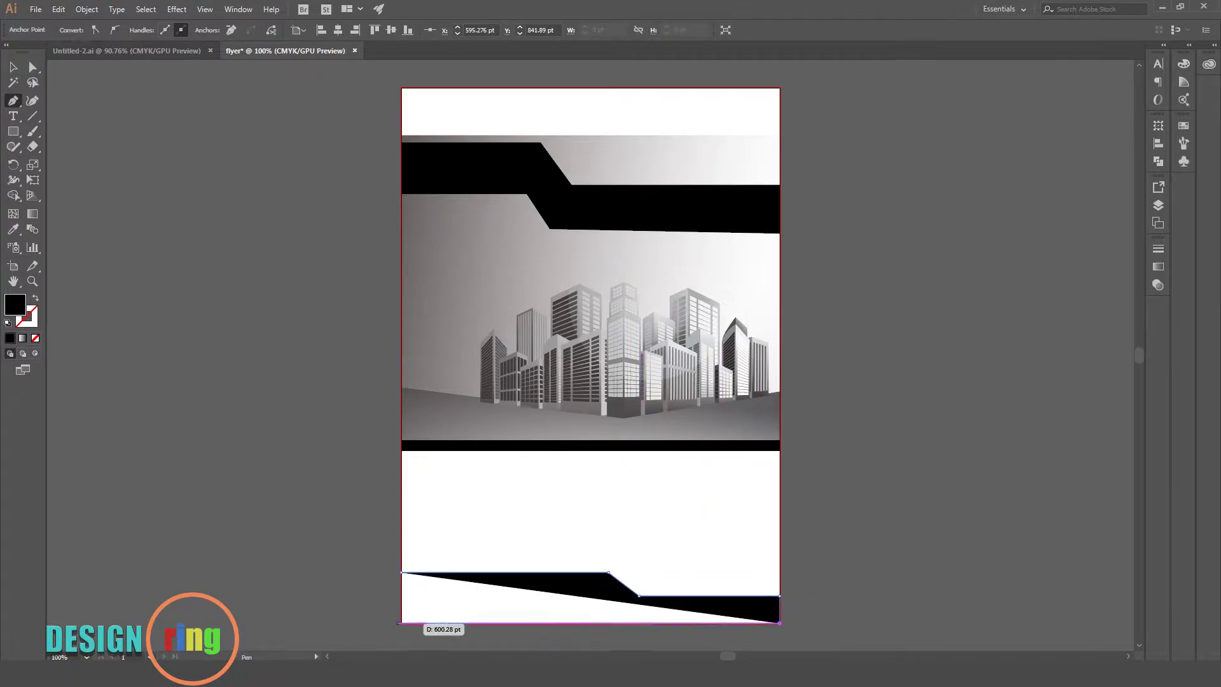
left_click(402, 623)
key("v")
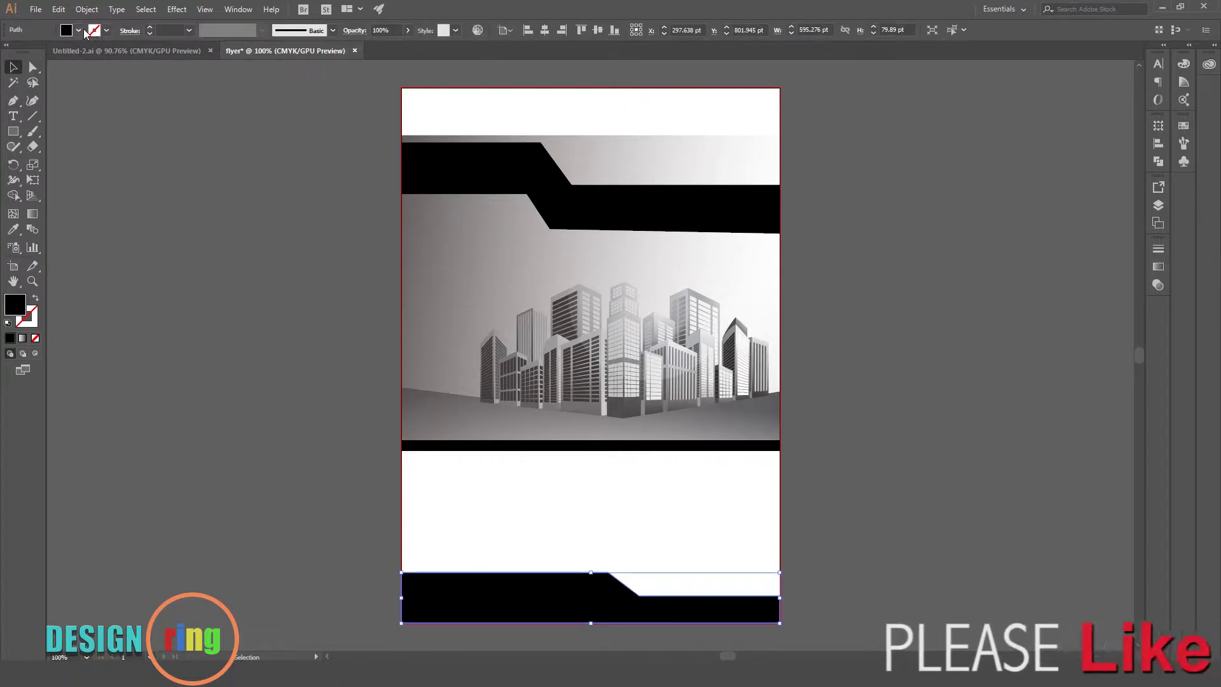
- Fill the bottom band with a bright green
left_click(78, 30)
left_click(119, 56)
left_click(84, 91)
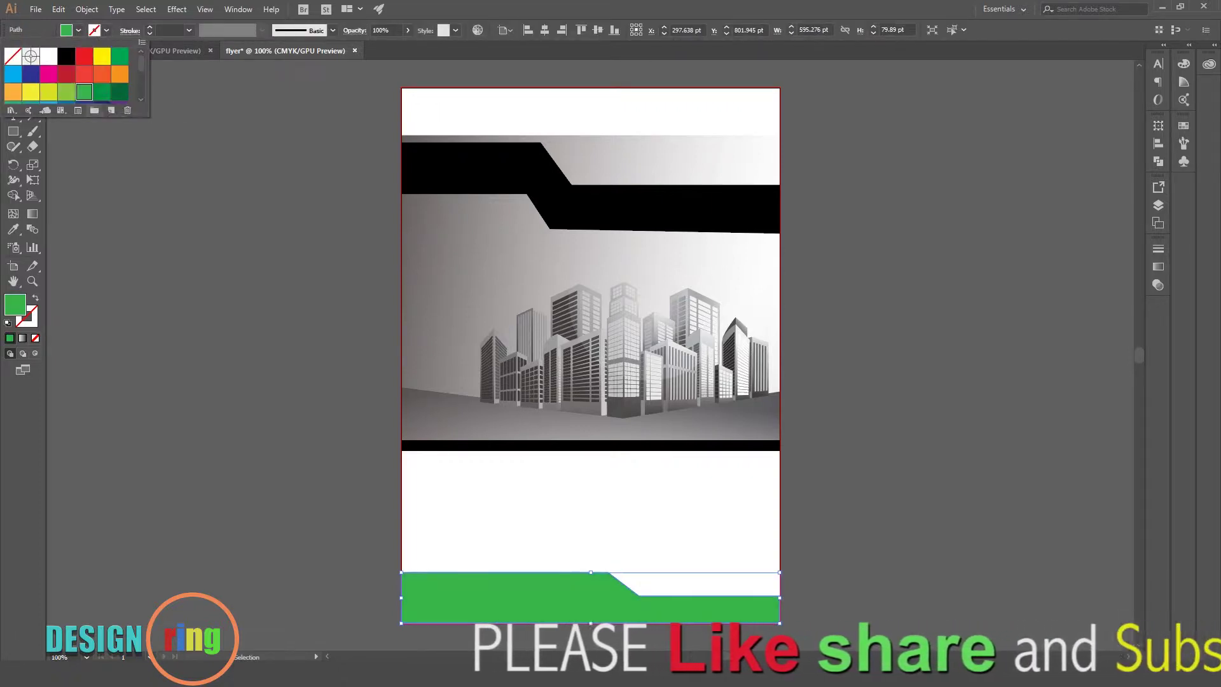
key("ctrl+shift+a")
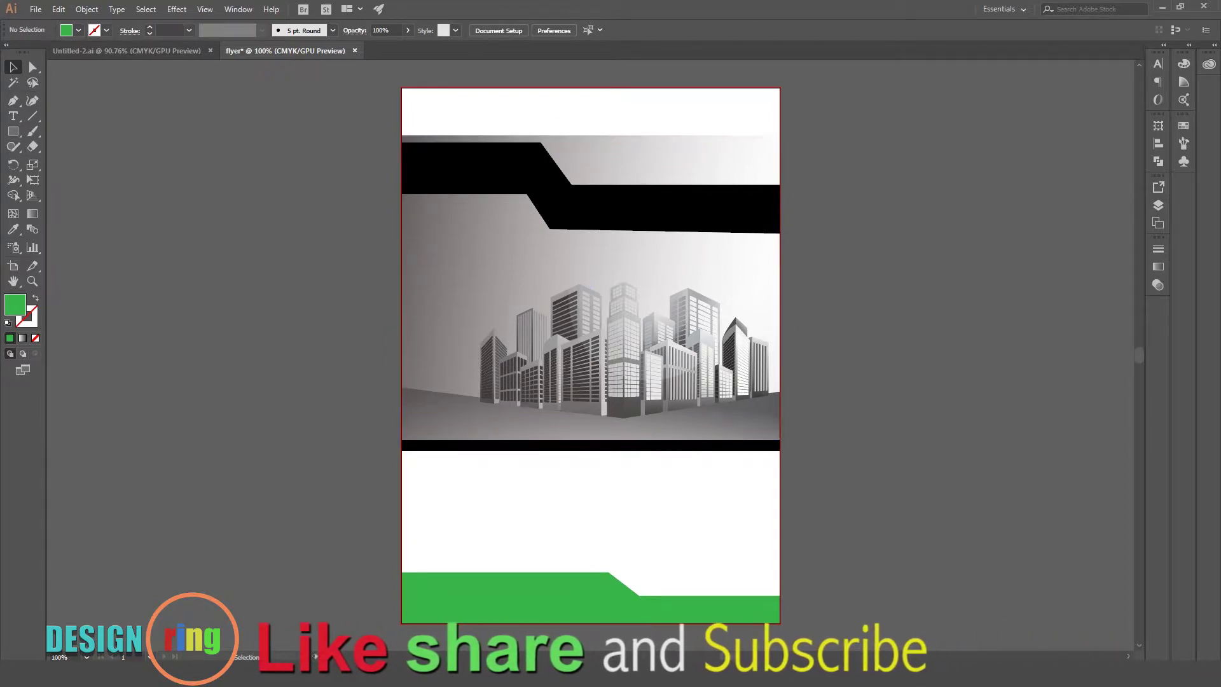
- Pen-draw a stepped green strip along the skyline base at about 43% opacity
left_click(13, 101)
left_click(404, 408)
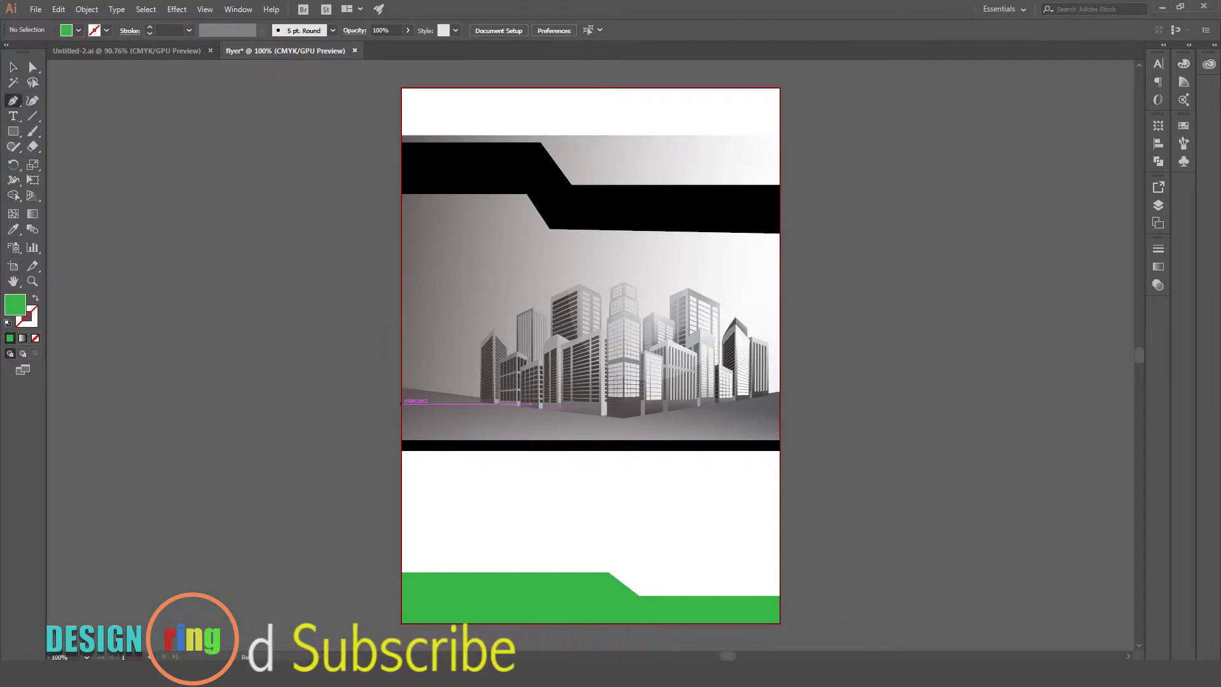
left_click(541, 406)
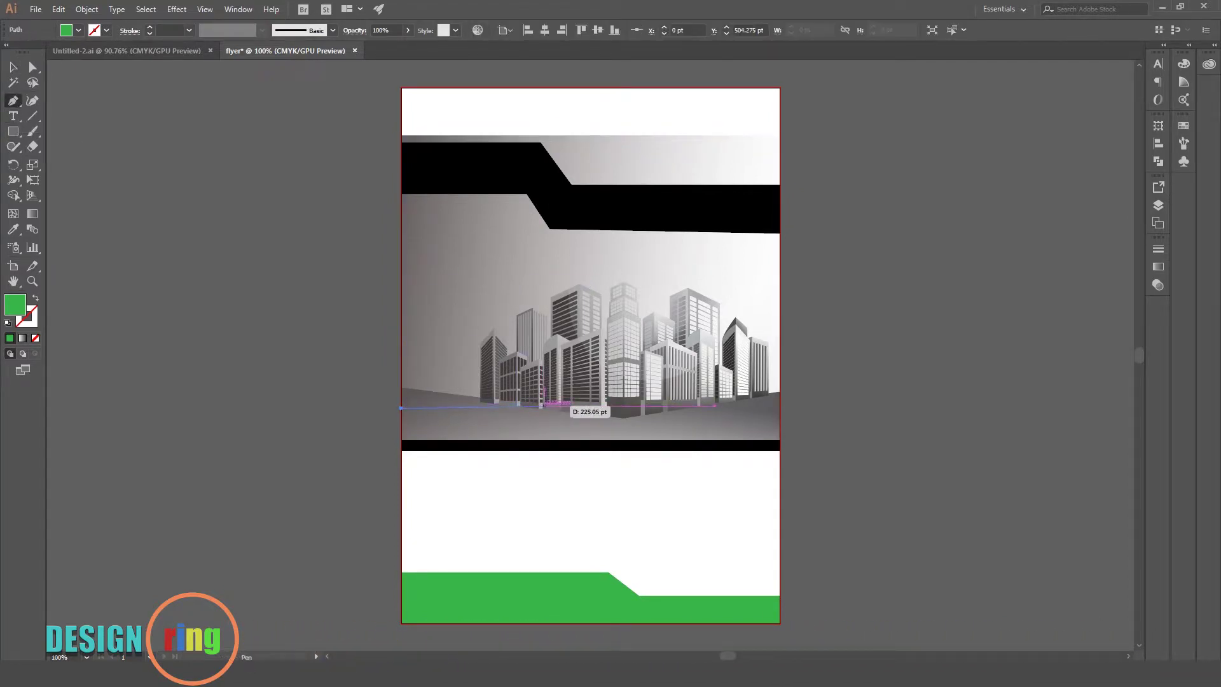
left_click(550, 409)
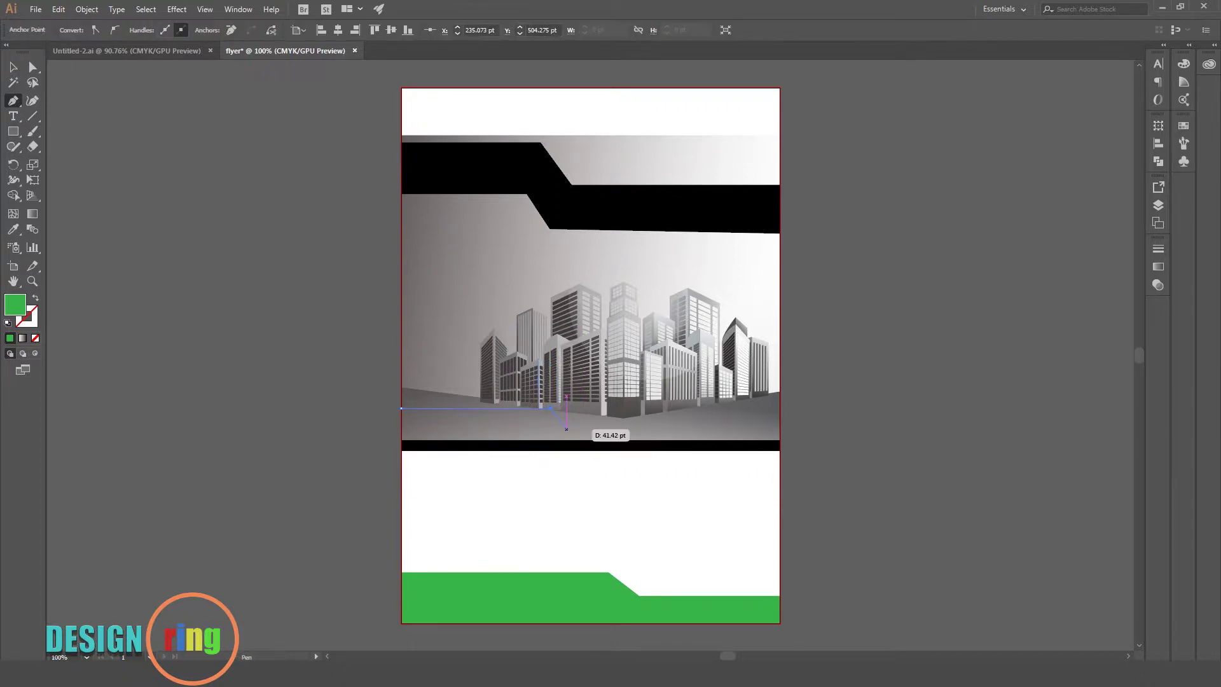
left_click(566, 430)
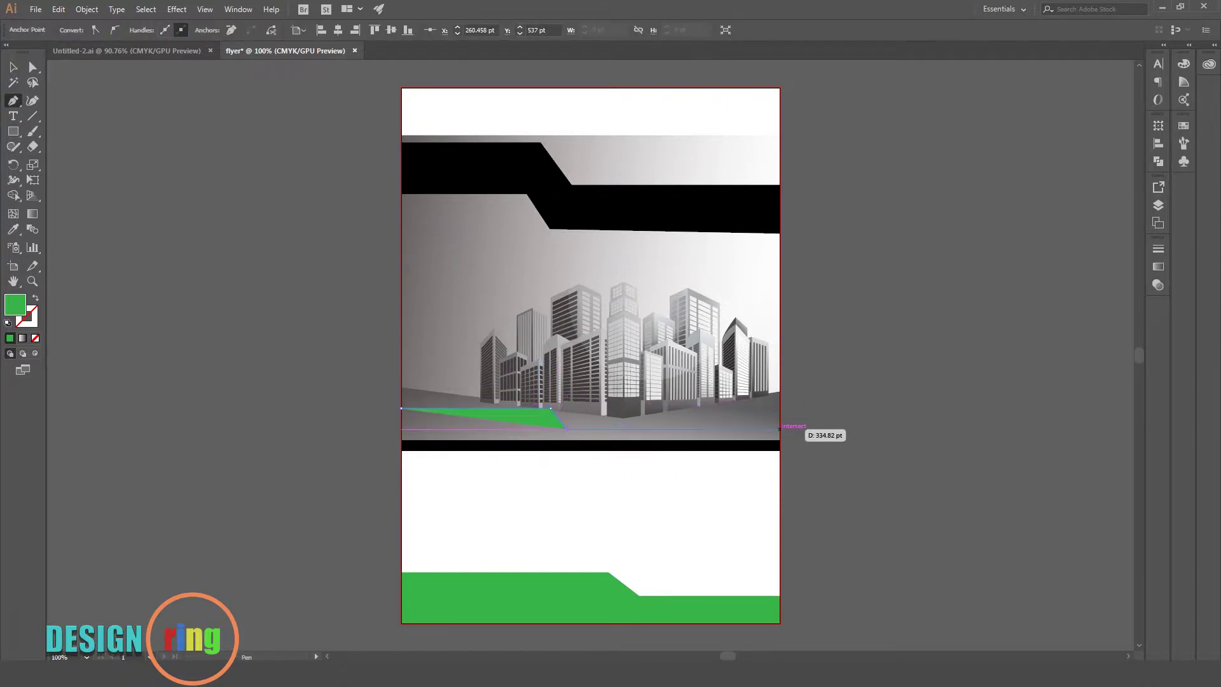
left_click(779, 430)
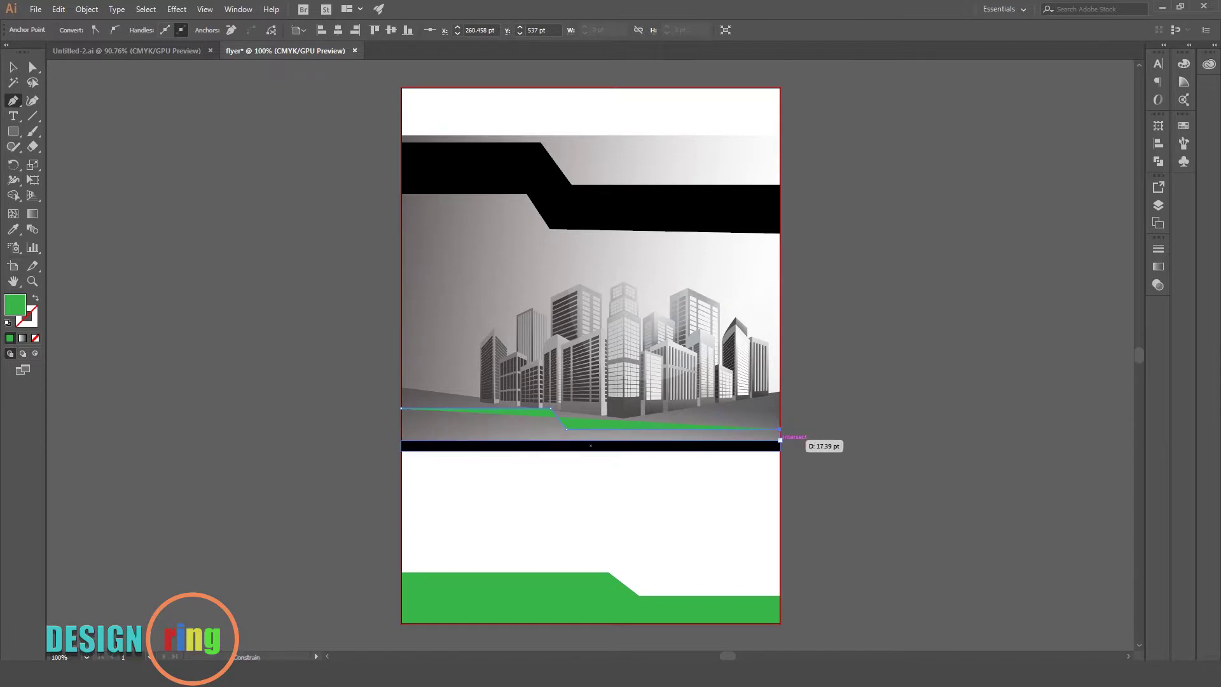
left_click(779, 440)
left_click(401, 439)
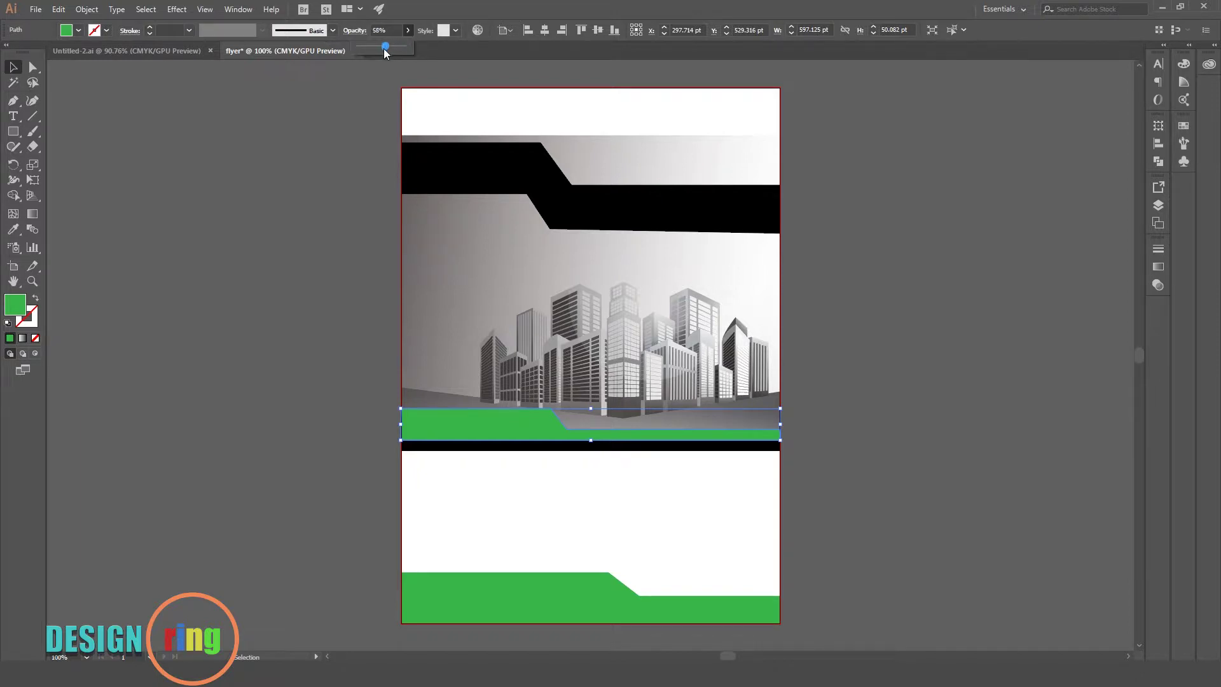
left_click_drag(385, 51, 381, 51)
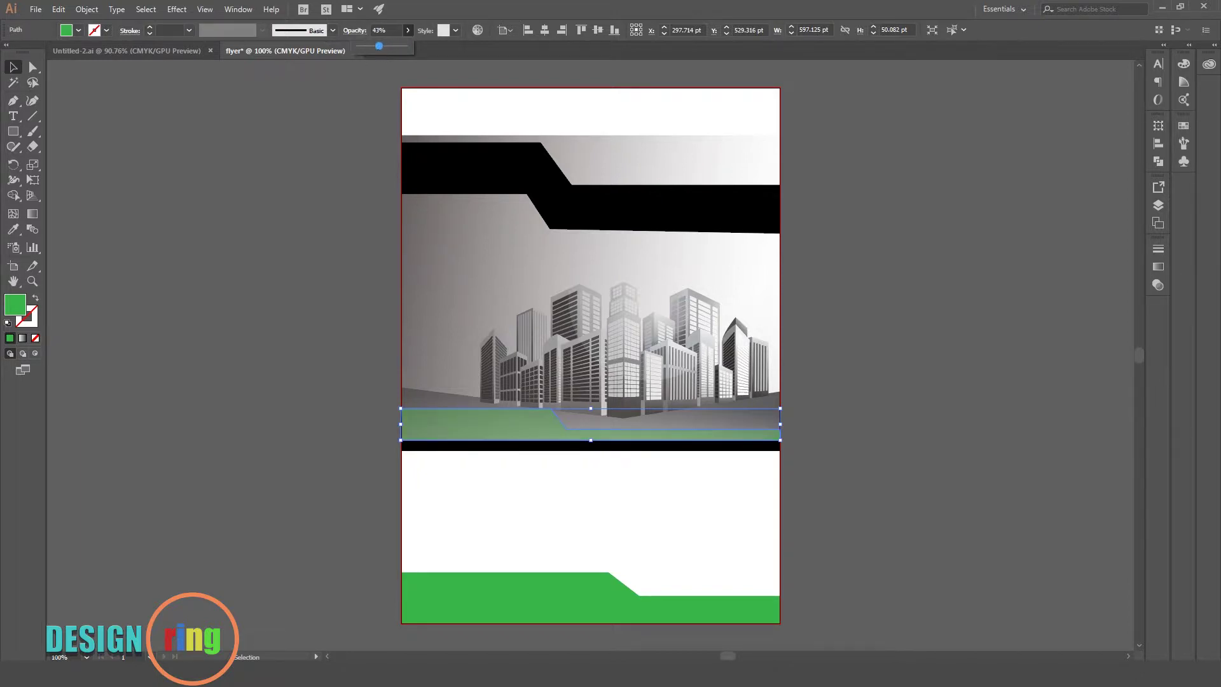
key("ctrl+shift+a")
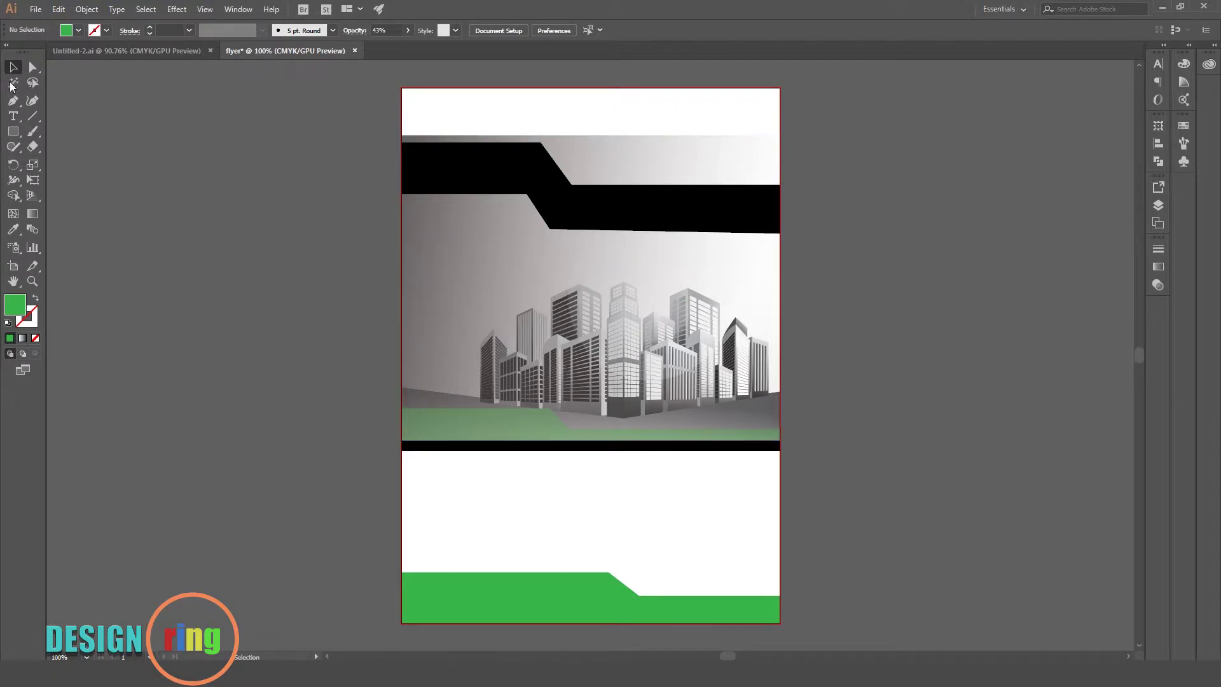
- Draw a 157.5 pt-tall page-width rectangle across the top and fill it white
left_click_drag(401, 87, 780, 188)
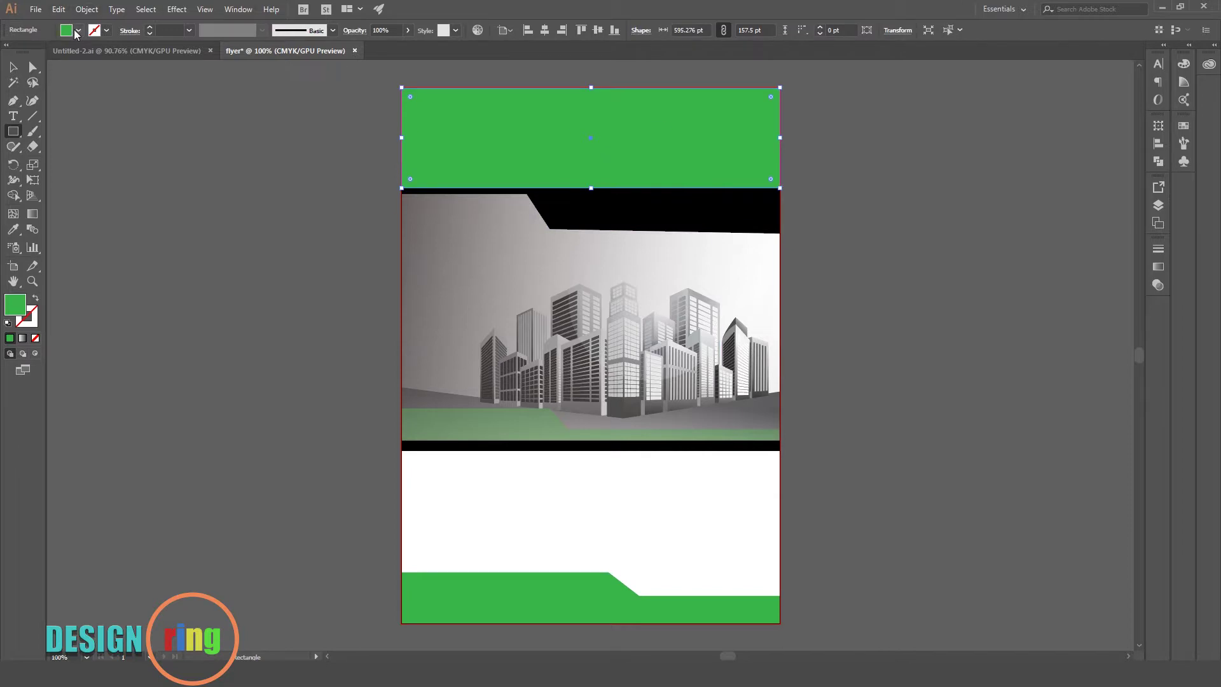
left_click(77, 30)
left_click(13, 67)
- Send the white top rectangle backward and the city artwork to the very back
right_click(544, 112)
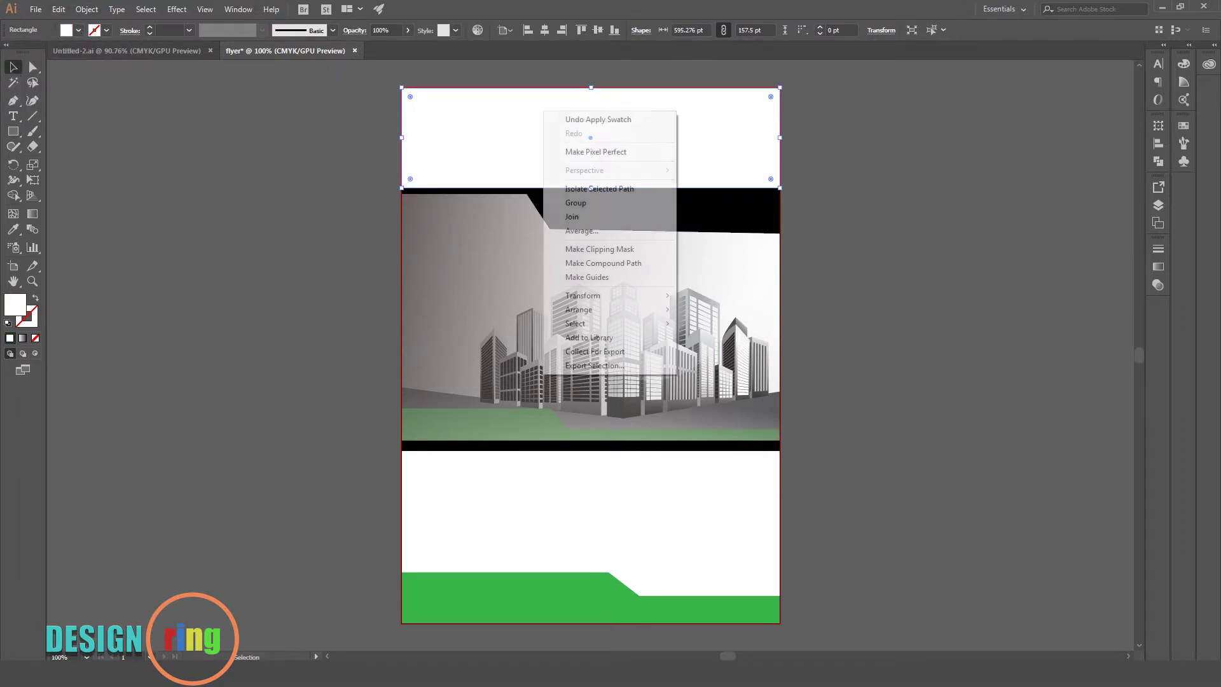
left_click(780, 339)
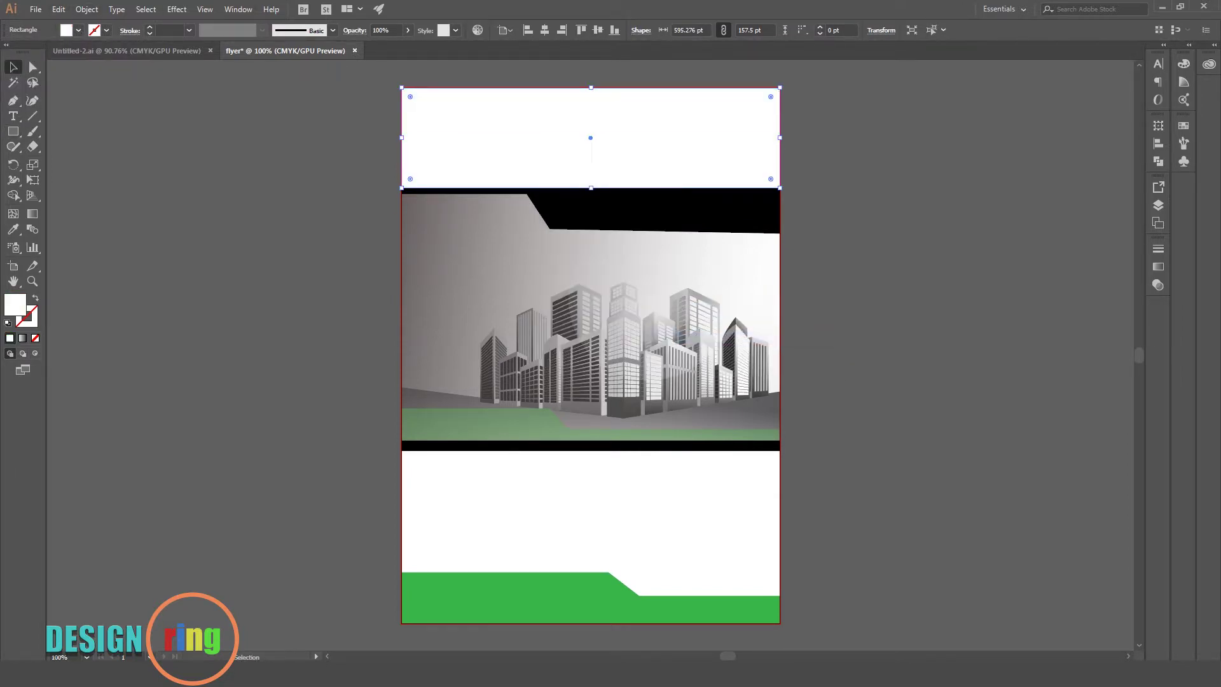
right_click(657, 139)
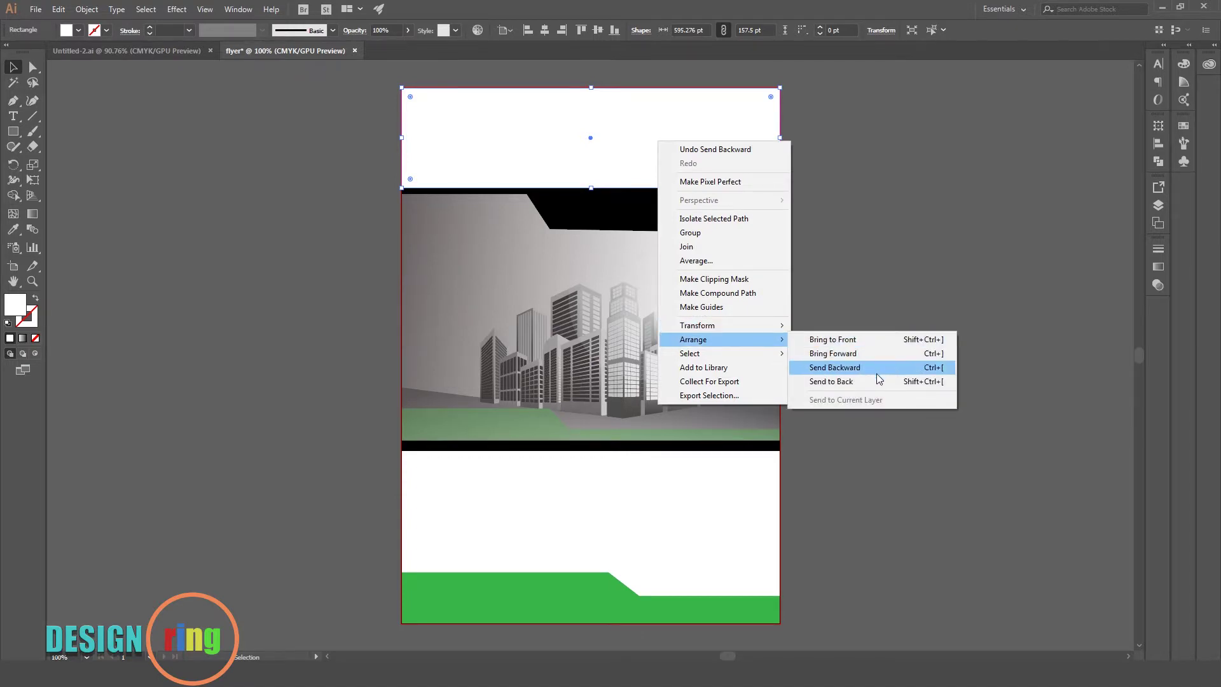
left_click(881, 366)
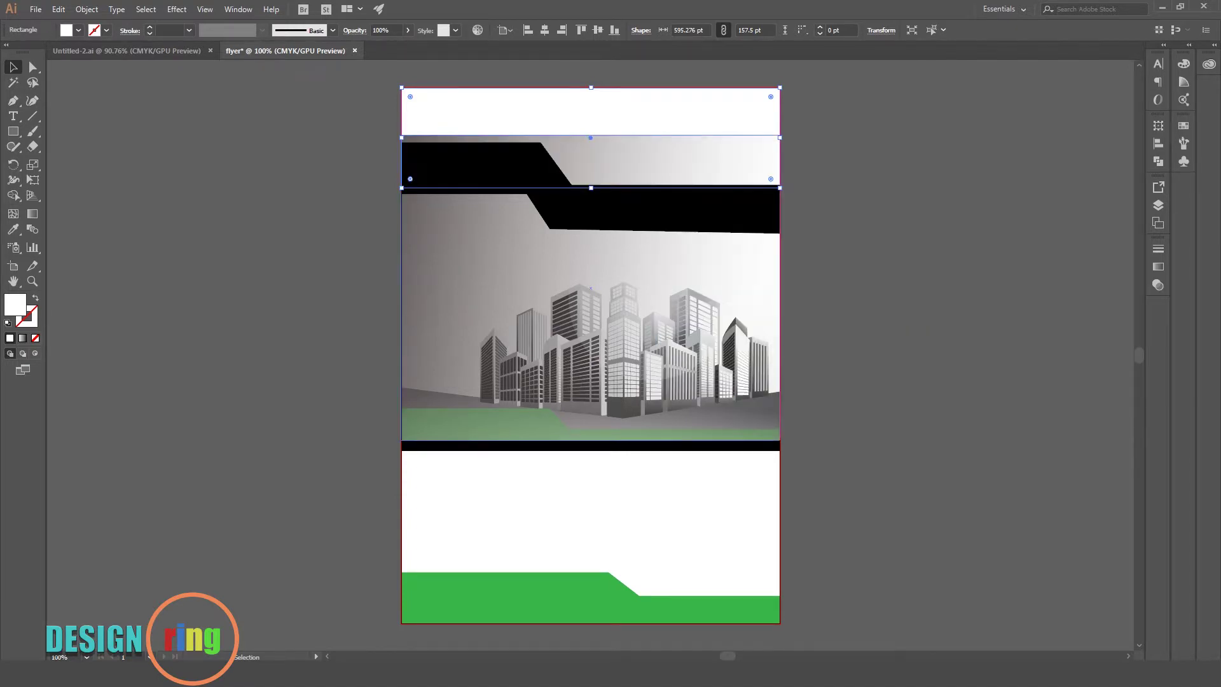
right_click(600, 165)
mouse_move(639, 274)
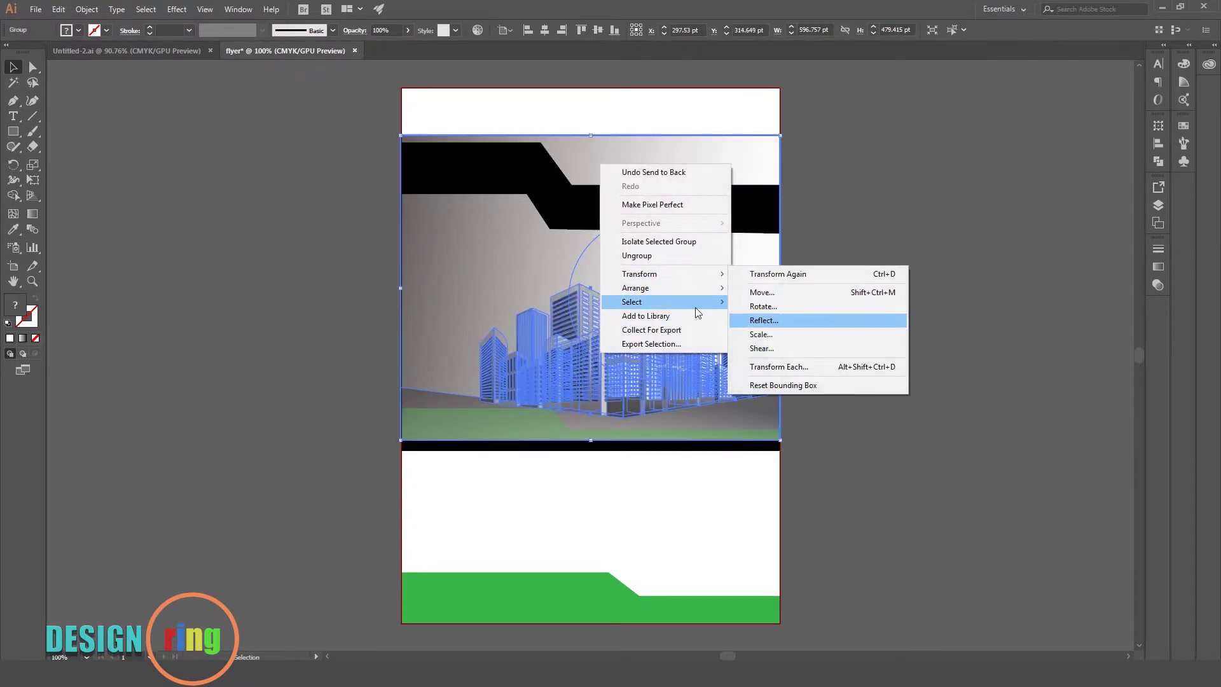
left_click(827, 330)
key("ctrl+shift+a")
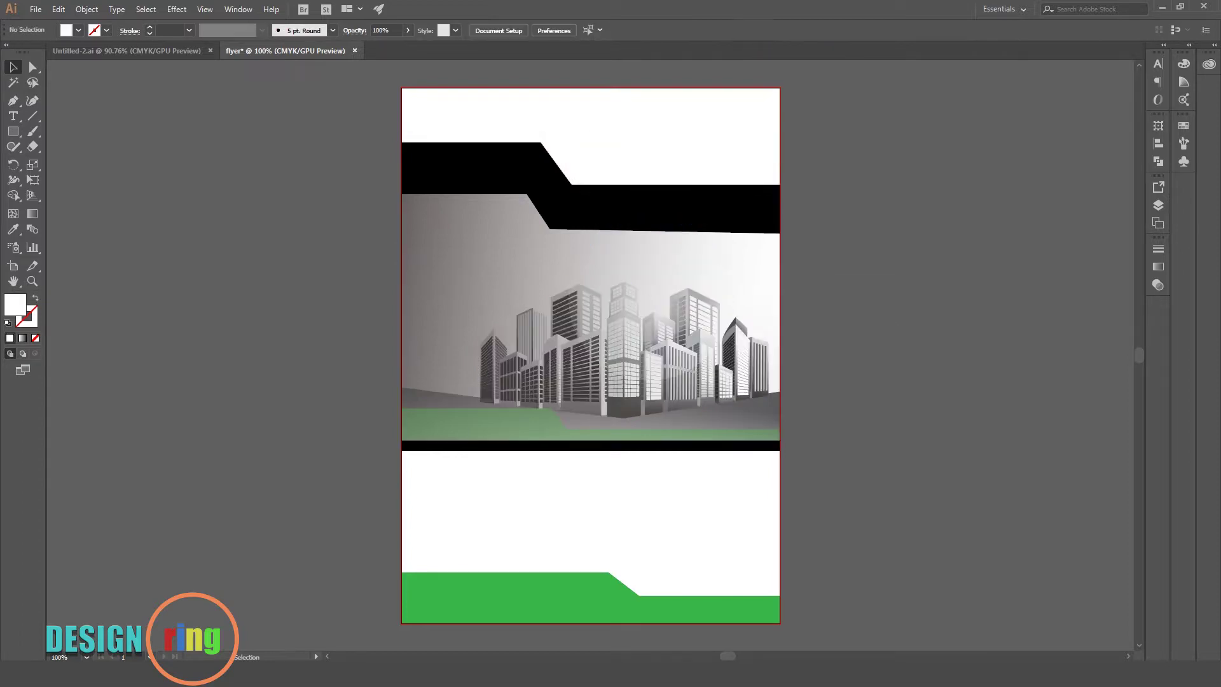
- Add 2017 text on the upper black band and enlarge it to 58 pt
left_click(10, 120)
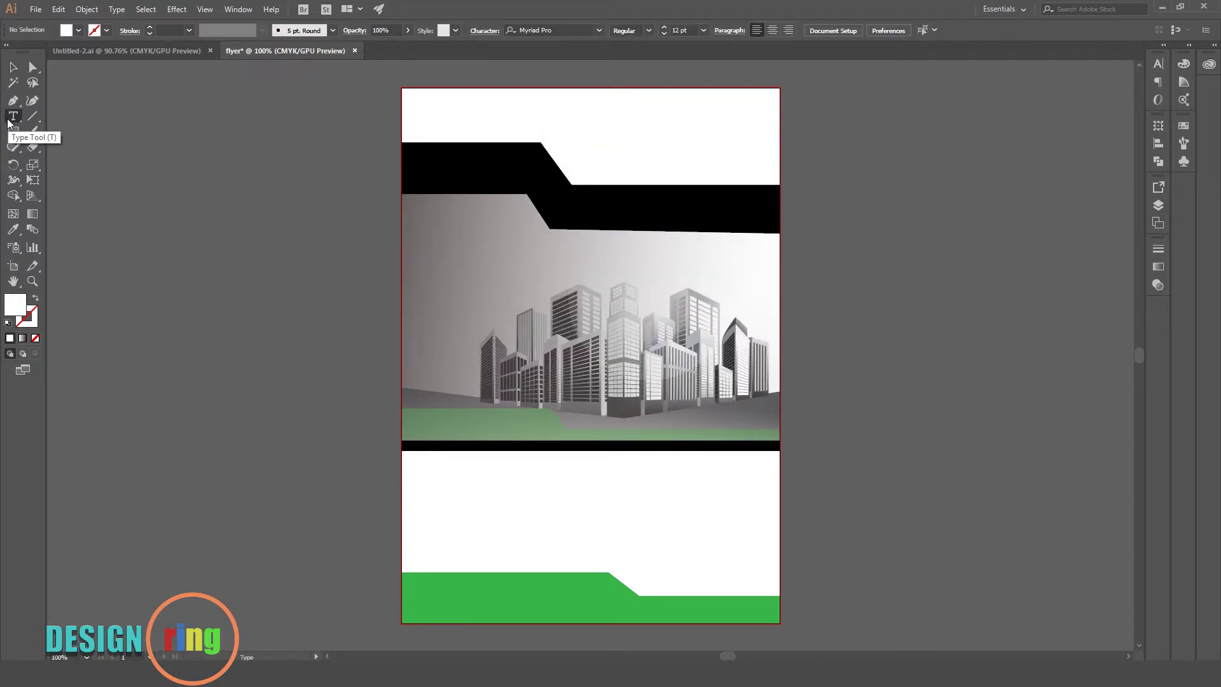
left_click(436, 164)
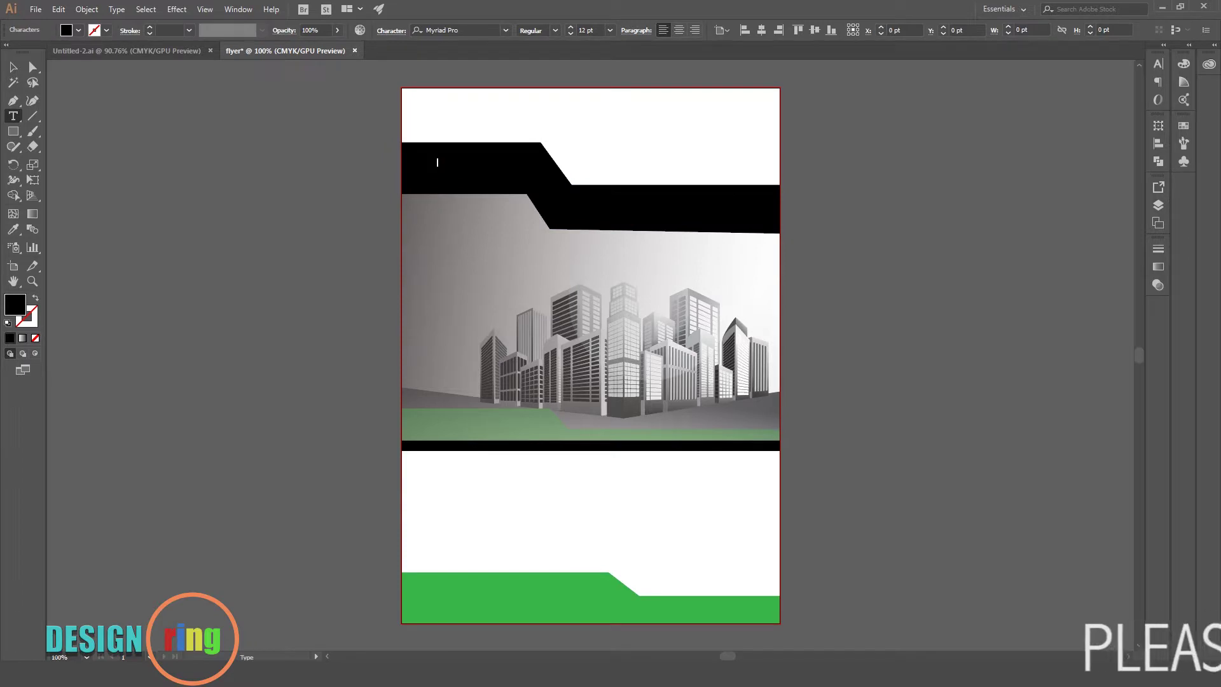
left_click(12, 67)
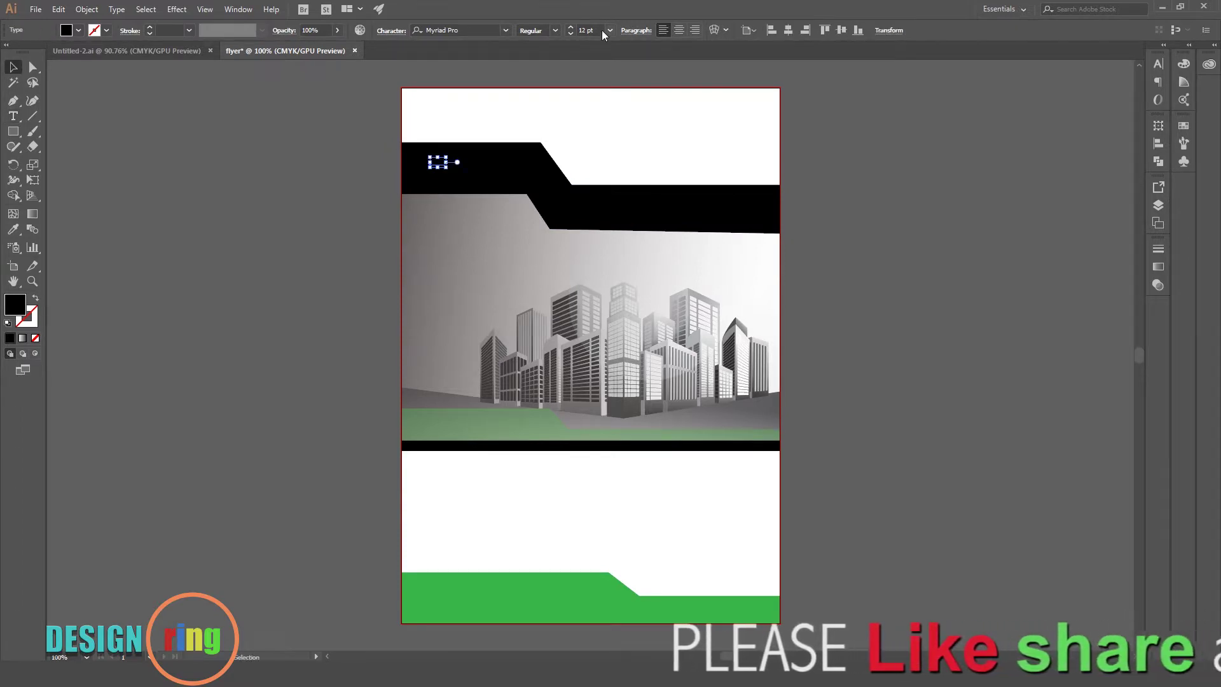
key("Up")
key("Up")
key("Up")
key("Up")
key("Up")
key("Up")
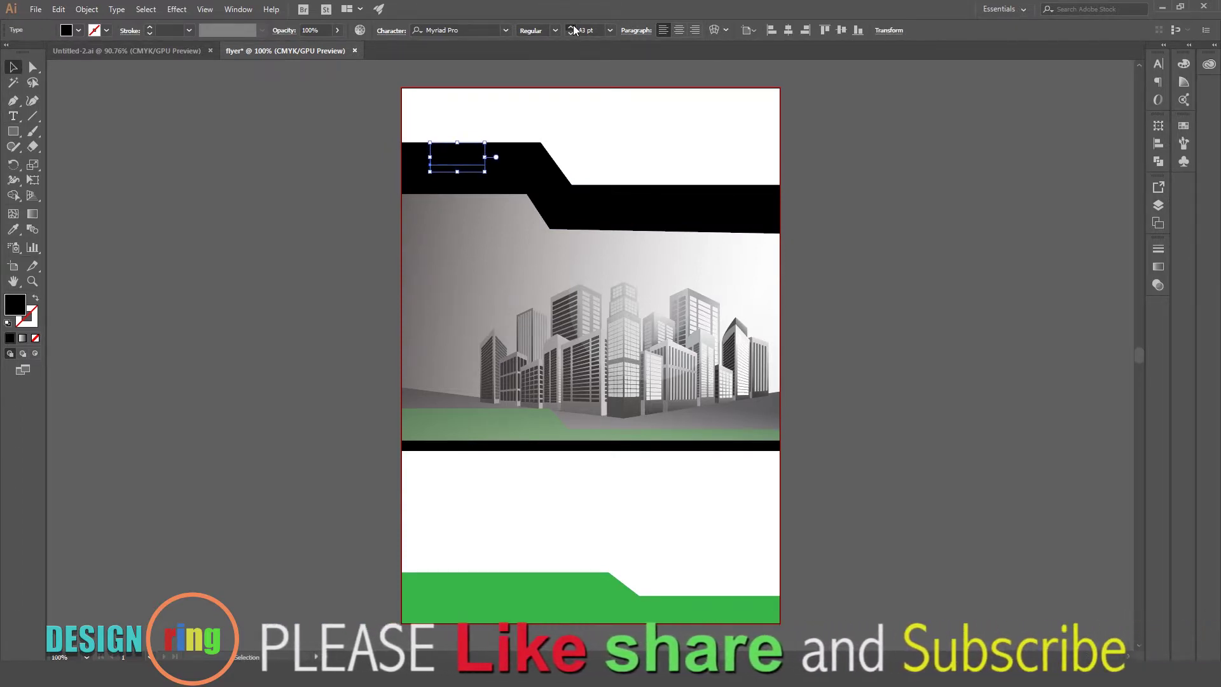
key("Up")
key("Up")
key("Up")
key("Up")
key("Up")
key("Up")
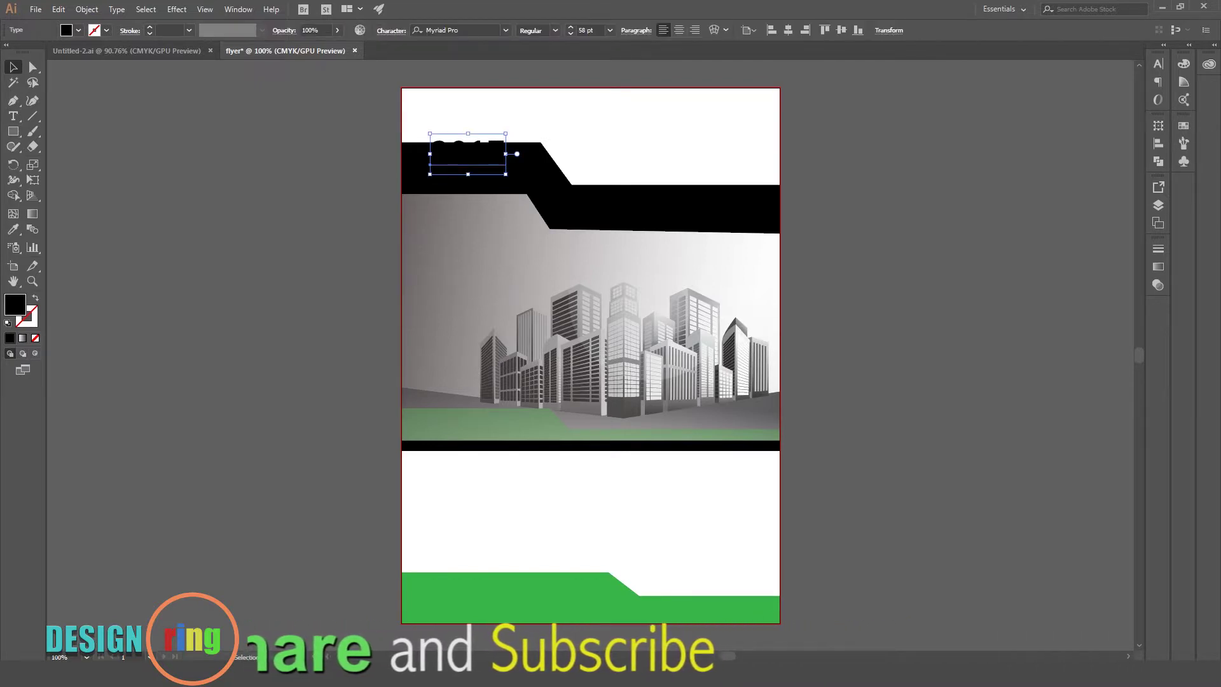
key("Return")
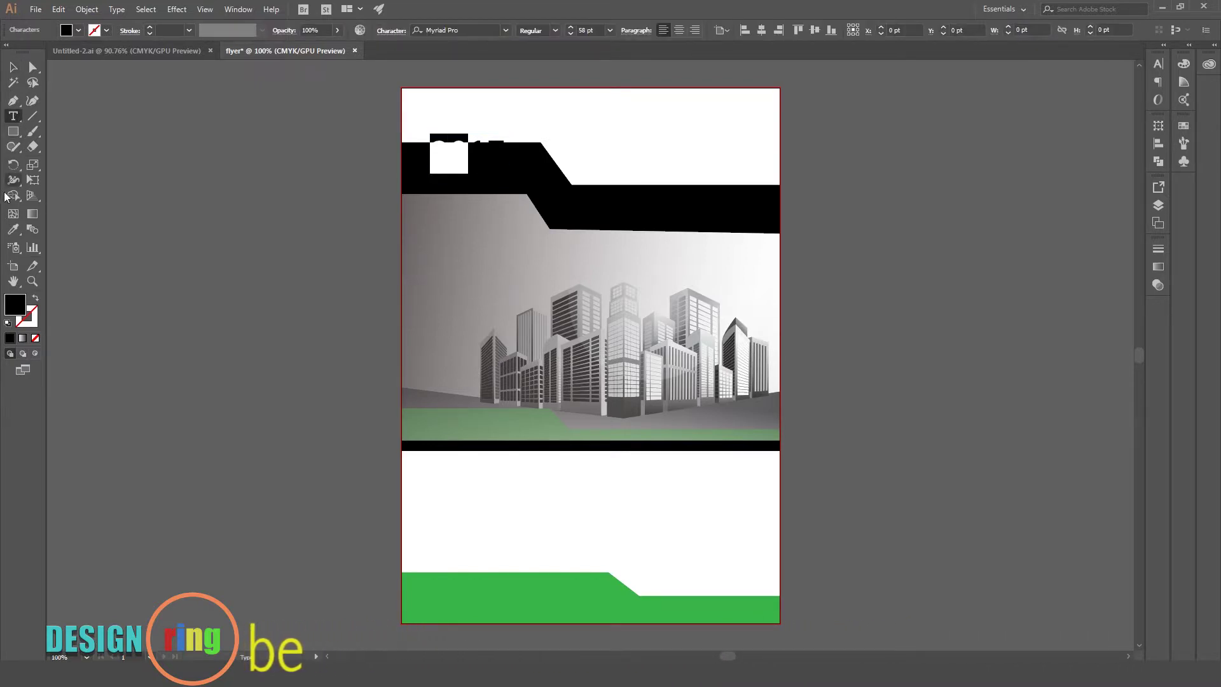
- Colour the digits 20 green and 17 white by sampling the artwork
key("i")
left_click(502, 598)
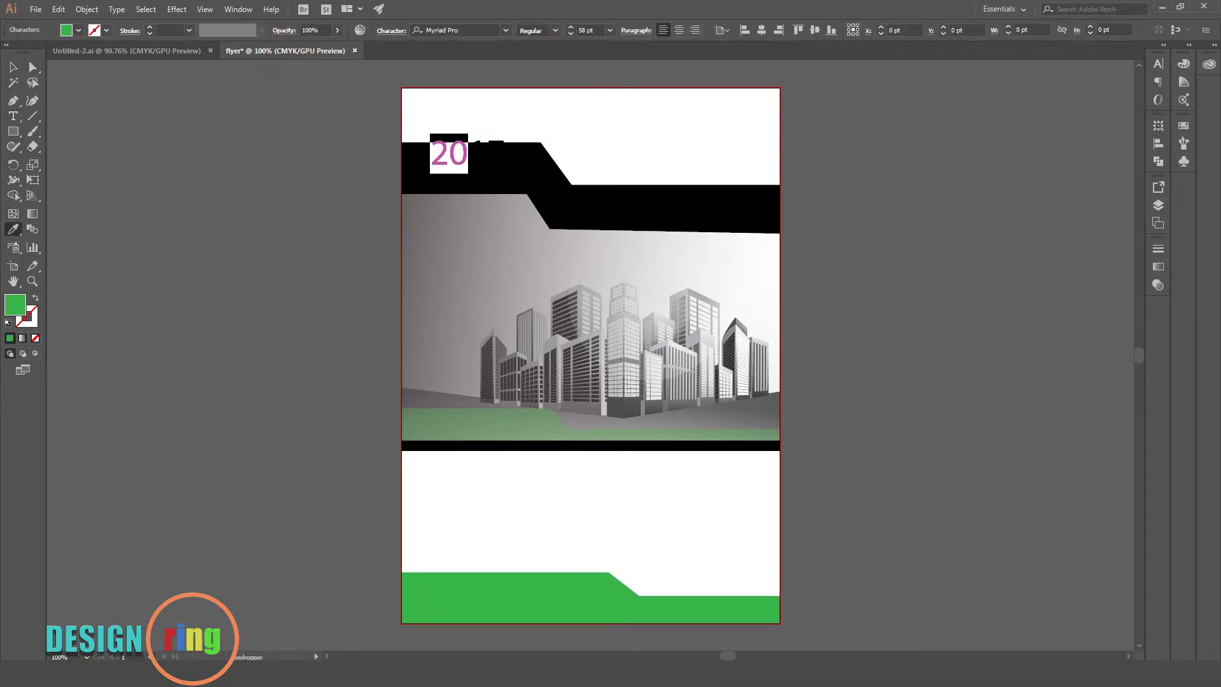
left_click(19, 71)
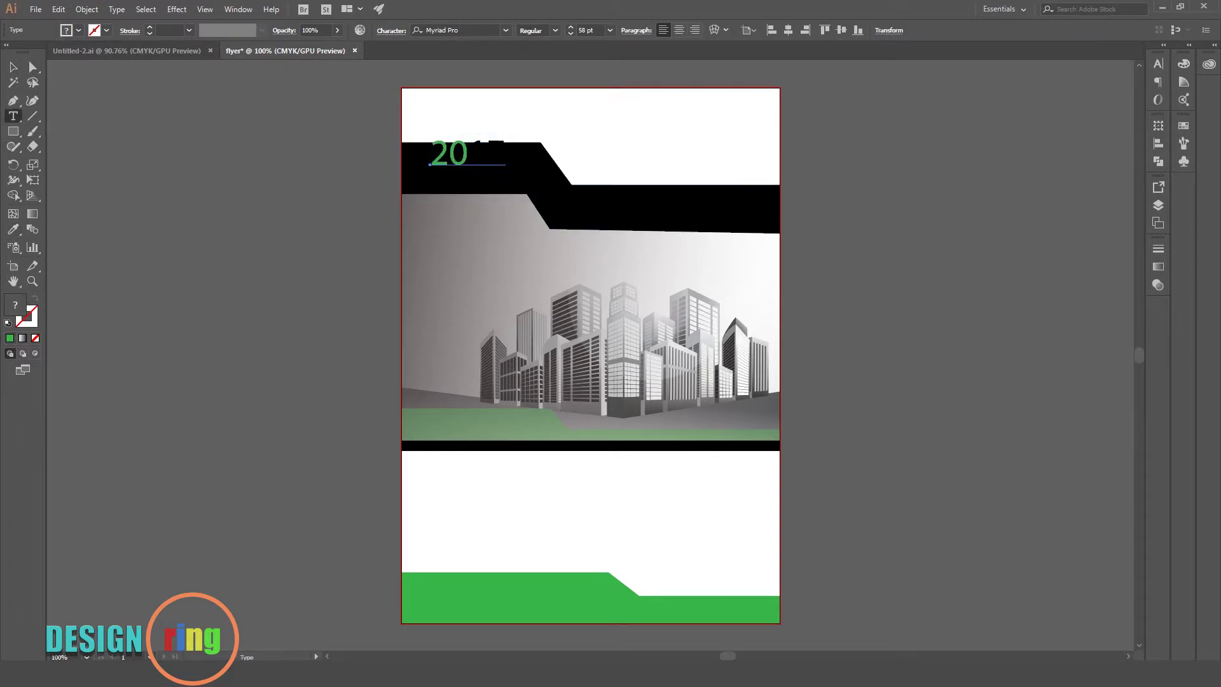
left_click_drag(469, 156, 506, 156)
left_click(13, 229)
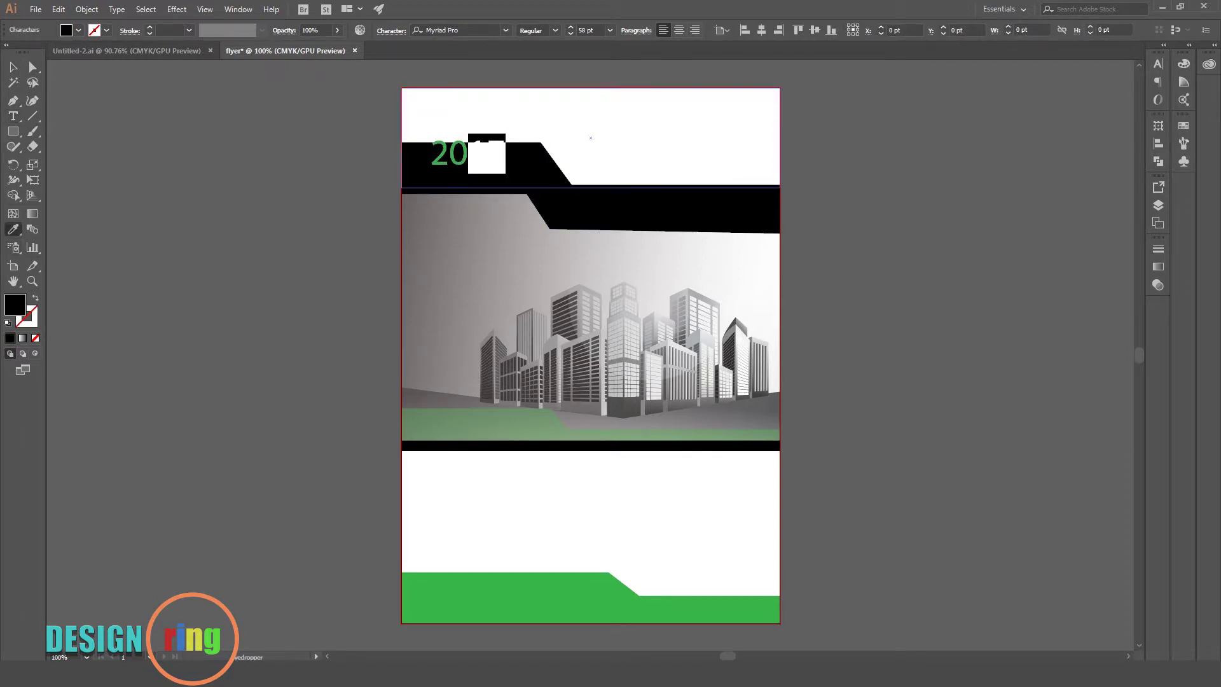
left_click(636, 127)
left_click(13, 67)
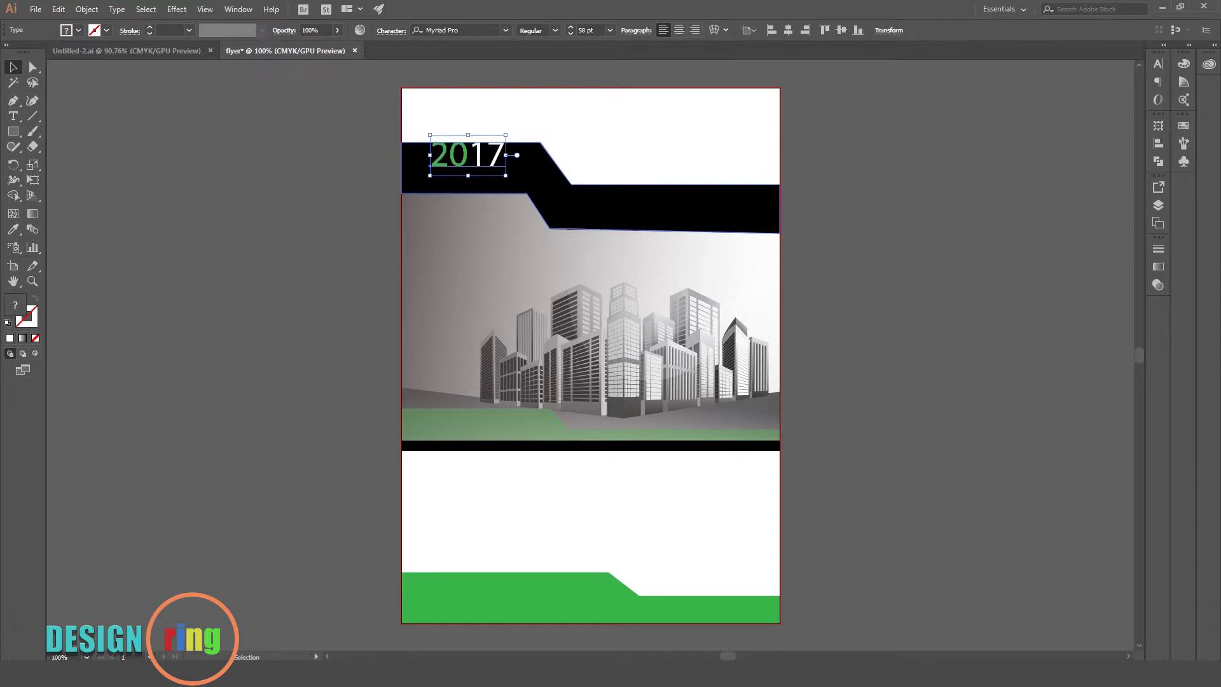
- Nudge 2017 down inside the black band and deselect it
key("Down")
key("Down")
key("Down")
key("Down")
key("Down")
key("Down")
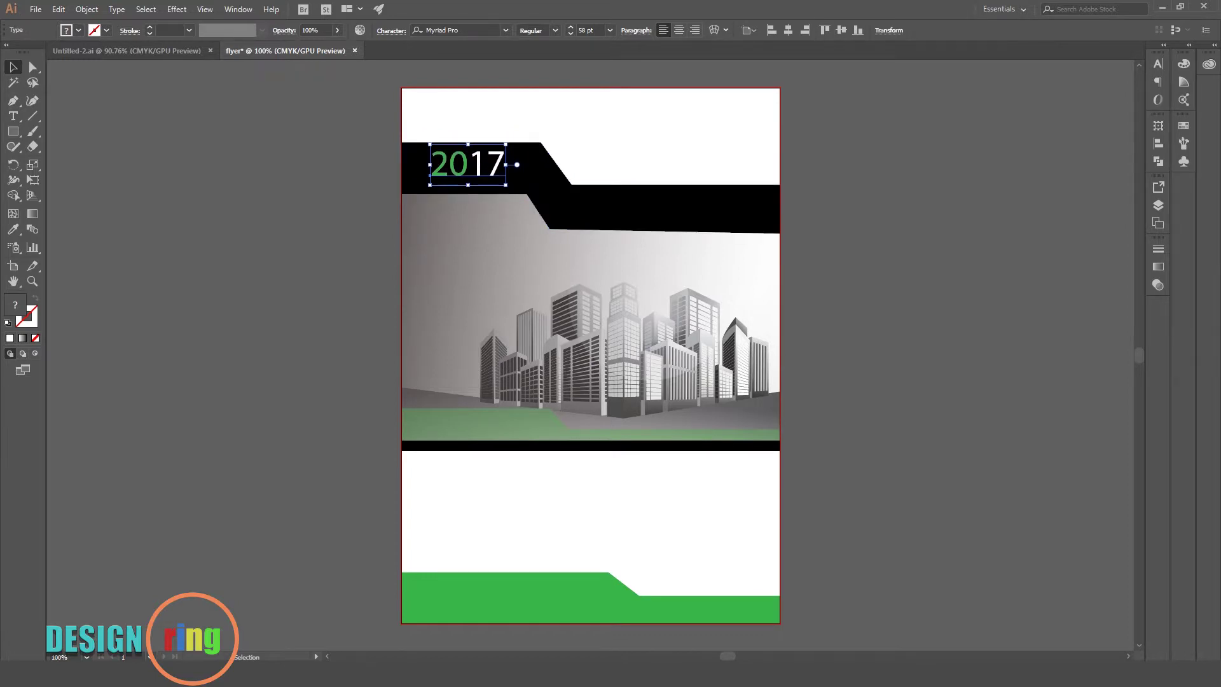
key("ctrl+shift+a")
key("ctrl+z")
key("ctrl+shift+a")
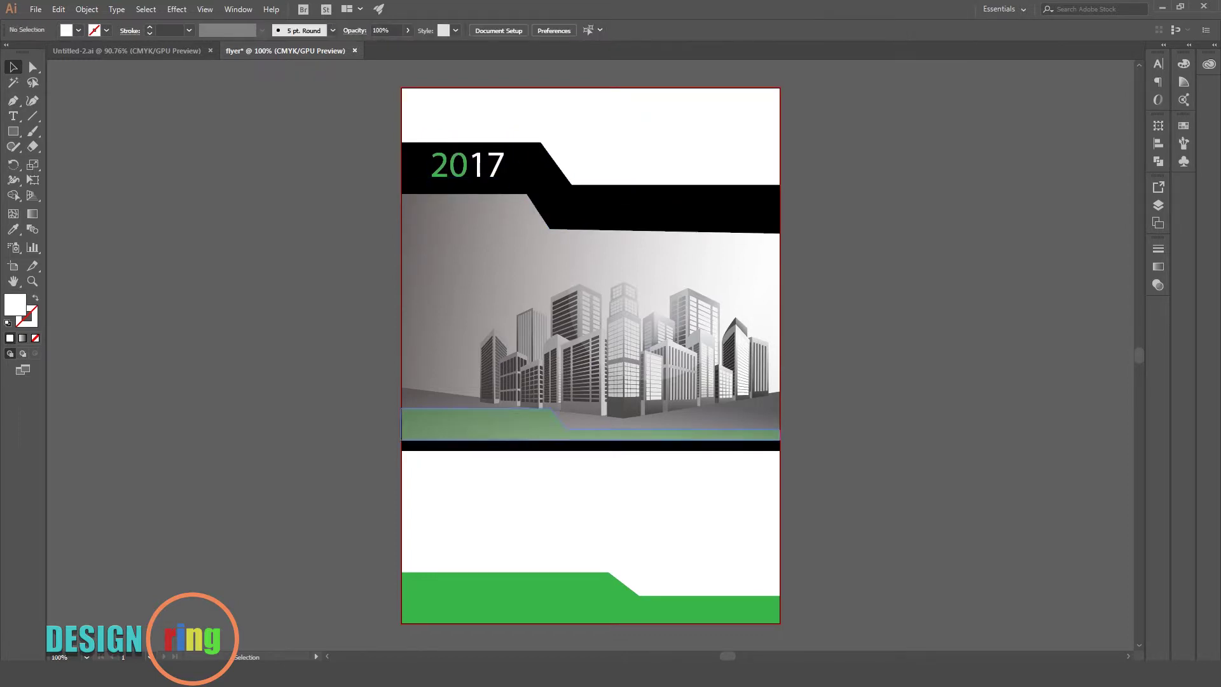
- Add ANNUAL REPORT text at the skyline's lower left at 32 pt, nudged left and down
key("t")
left_click(423, 424)
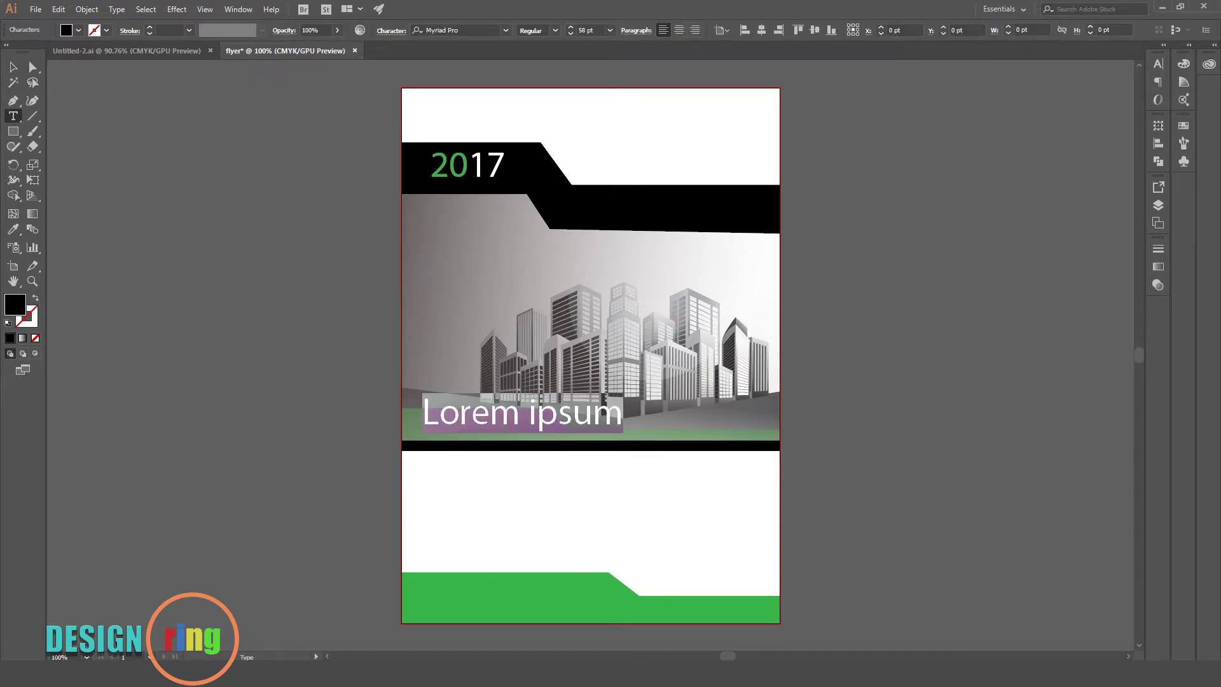
type("ANNUAL REPORT")
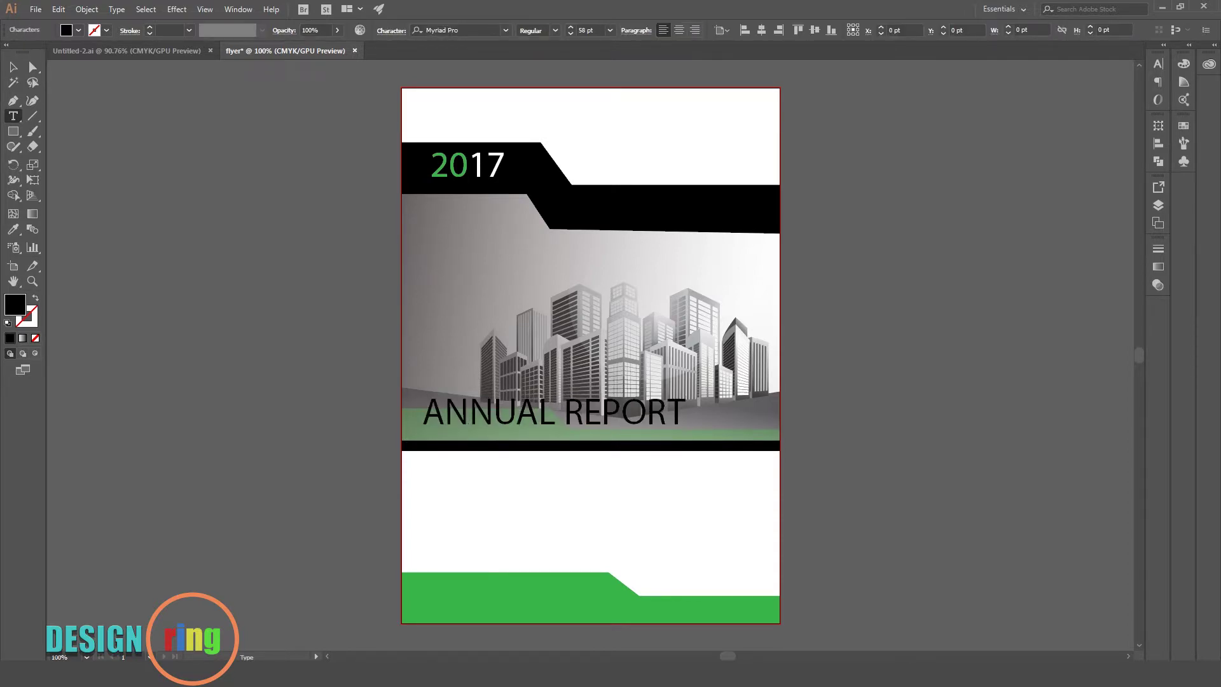
key("ctrl+shift+comma")
key("ctrl+shift+comma")
key("ctrl+shift+comma")
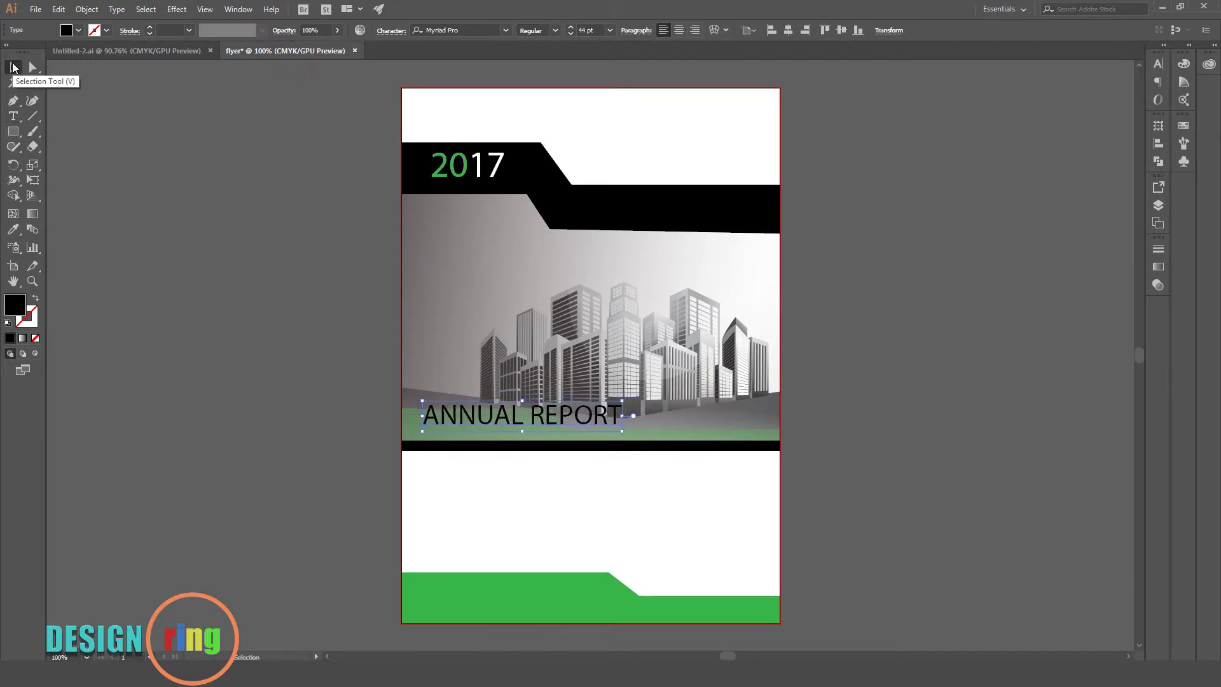
key("ctrl+shift+comma")
key("ctrl+shift+comma")
key("Left")
key("Left")
key("Left")
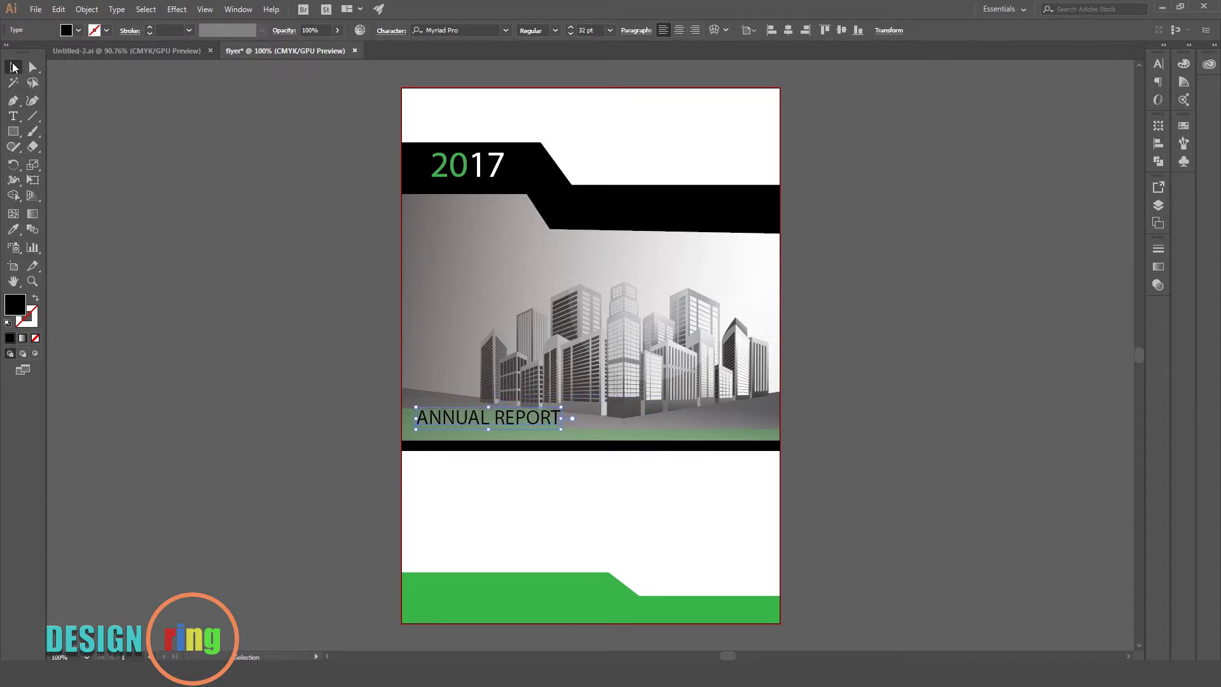
key("Left")
key("Left")
key("Left")
key("Down")
key("Down")
key("Down")
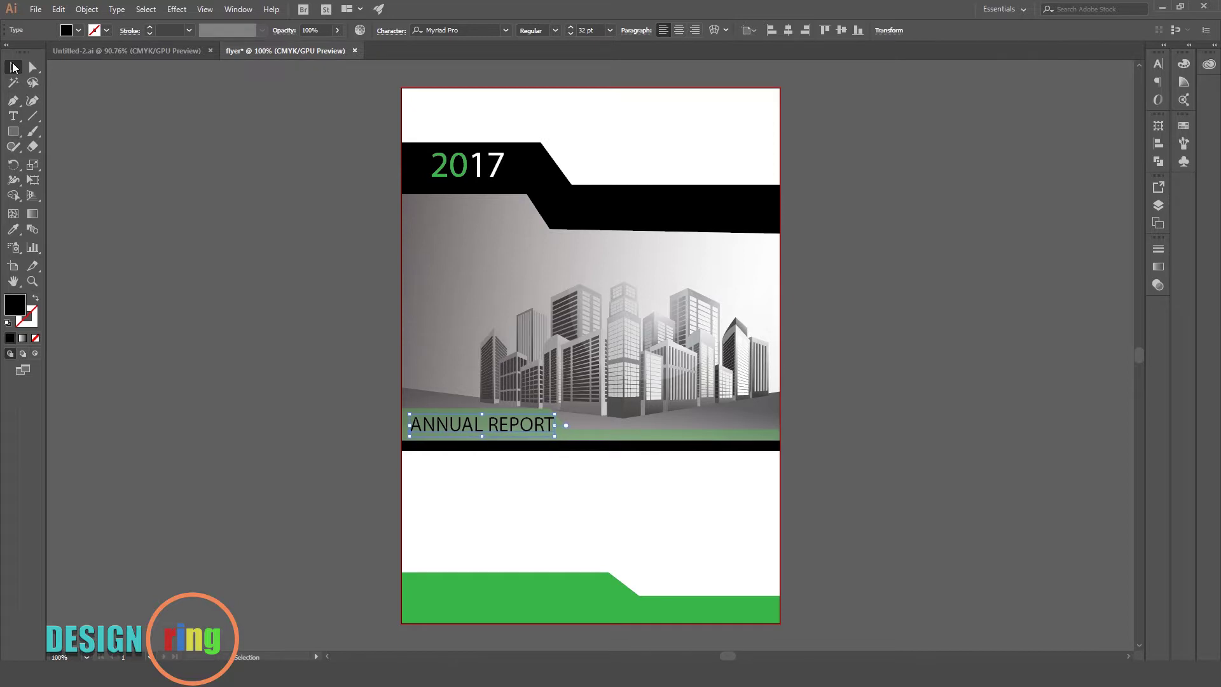
- Make ANNUAL REPORT white and set the green strip behind it to 50% opacity
left_click(66, 30)
left_click(33, 52)
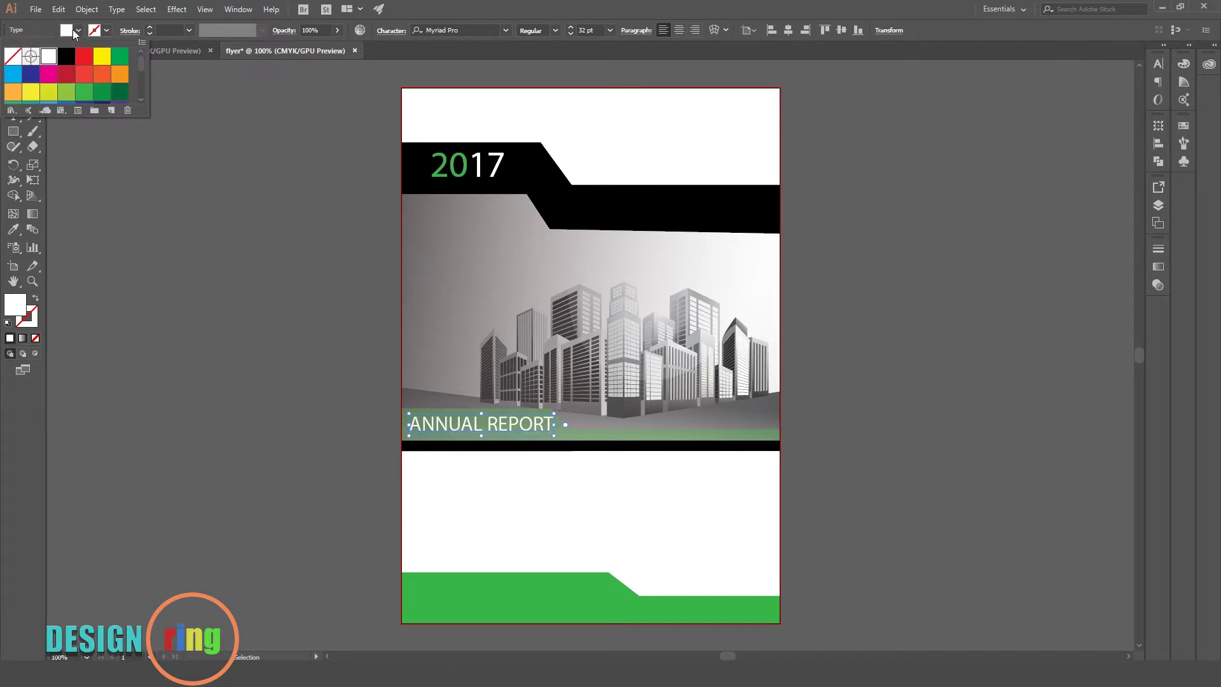
key("ctrl+shift+a")
key("ctrl+z")
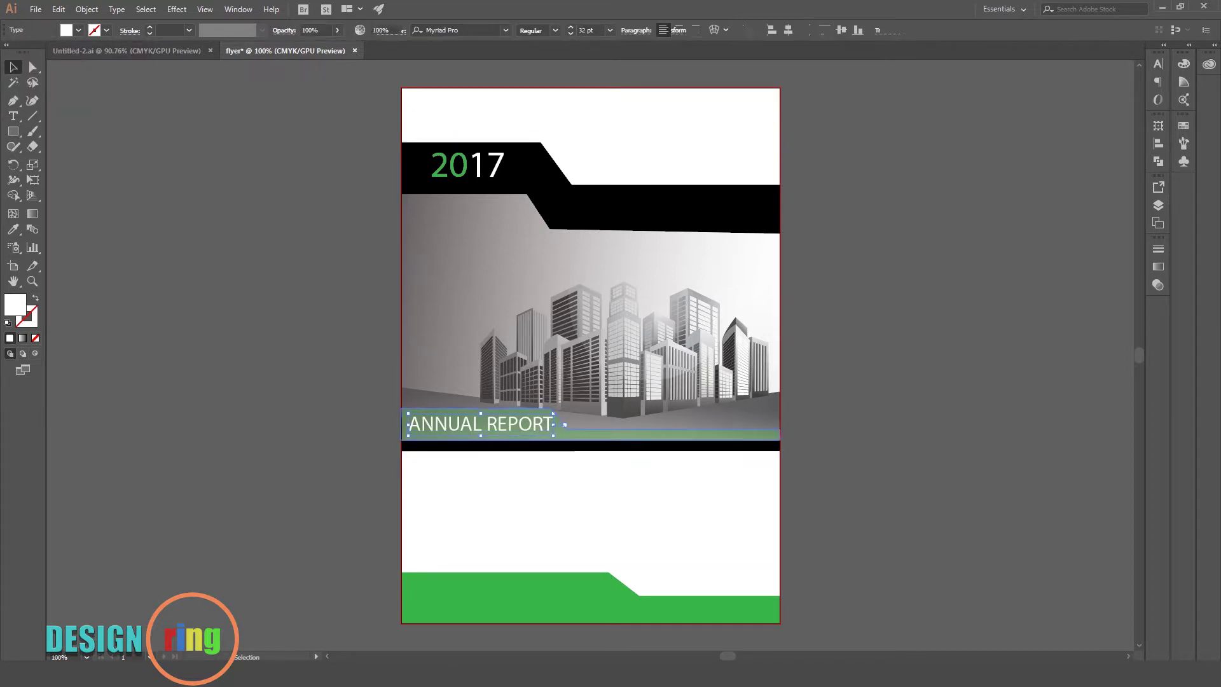
key("ctrl+alt+bracketleft")
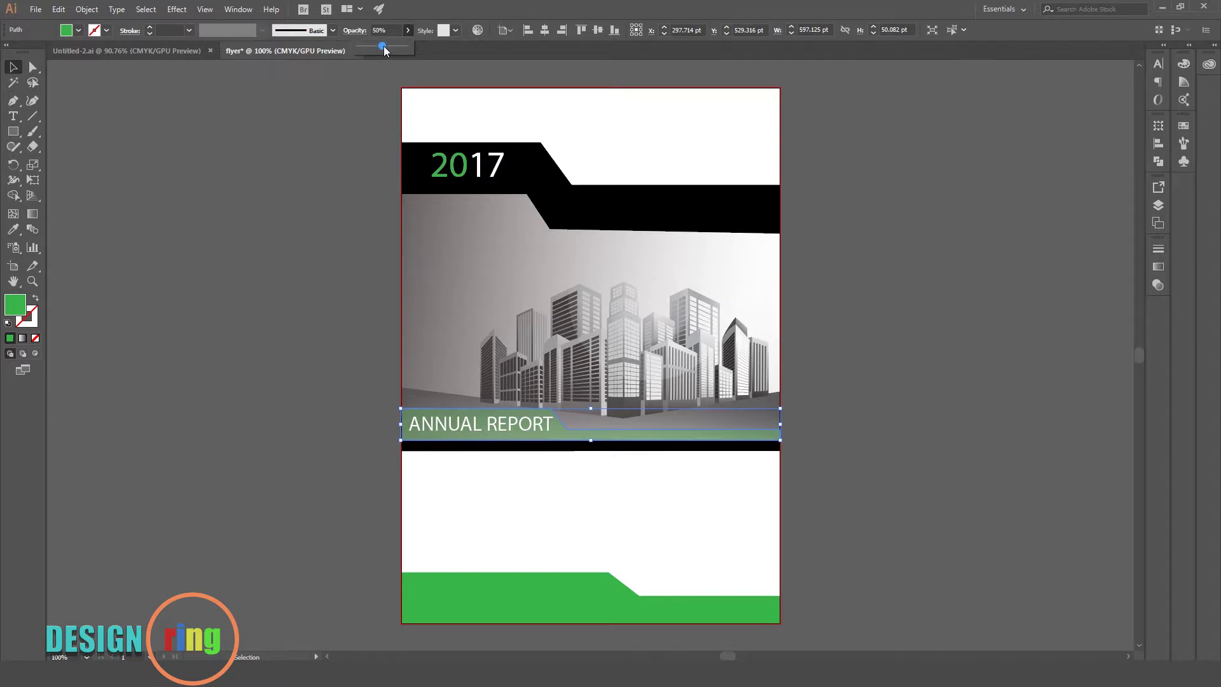
key("ctrl+shift+a")
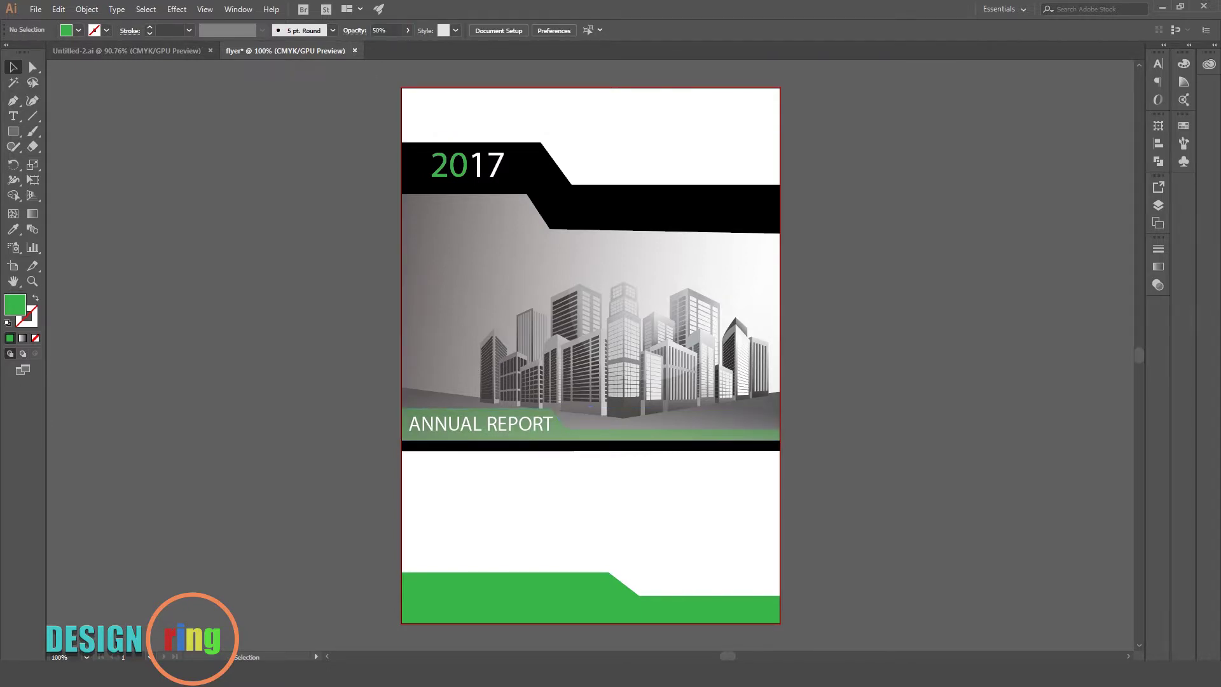
left_click(12, 116)
- Draw a Lorem ipsum text frame on the black band and colour it white
left_click_drag(611, 193, 756, 222)
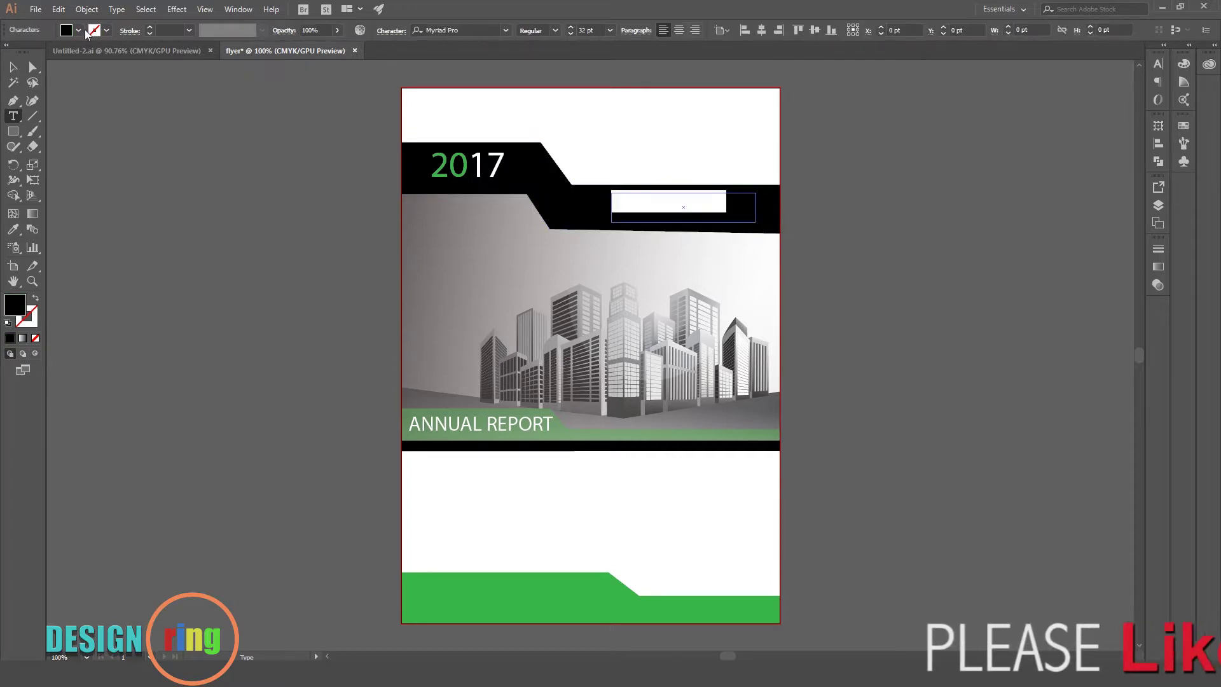
left_click(80, 30)
left_click(49, 56)
key("Escape")
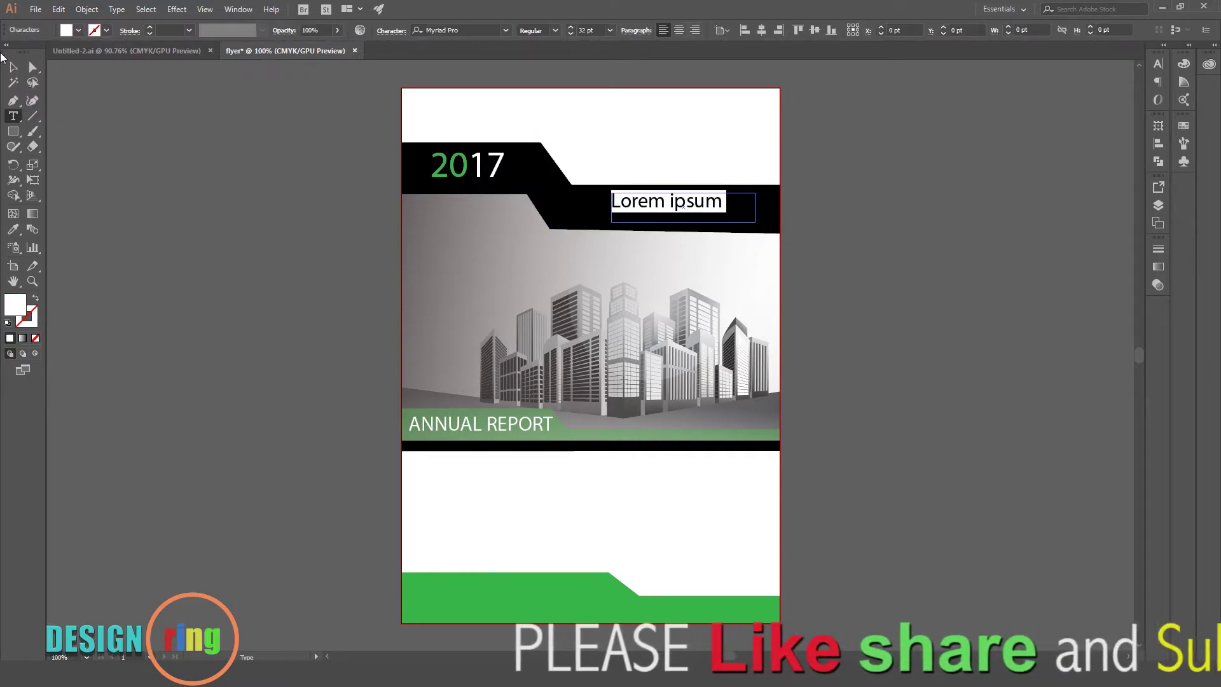
key("Escape")
key("ctrl+shift+a")
- Set the Lorem ipsum text size to 40 pt
left_click(668, 202)
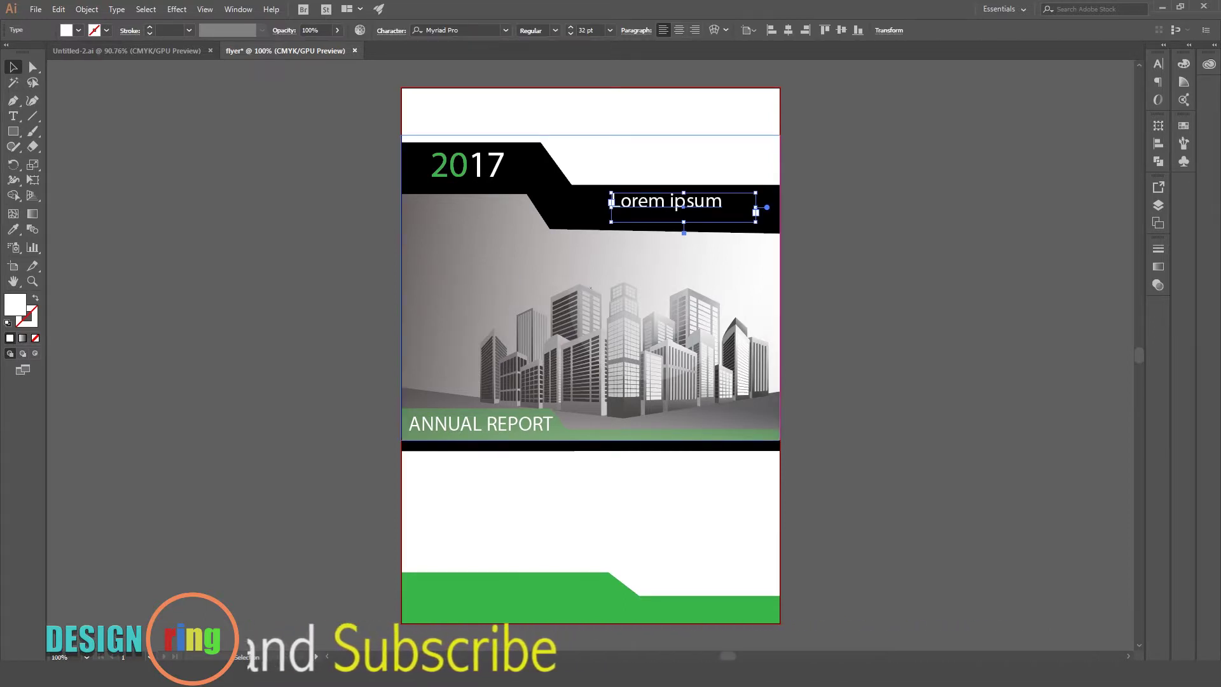
key("ctrl+shift+a")
left_click(668, 202)
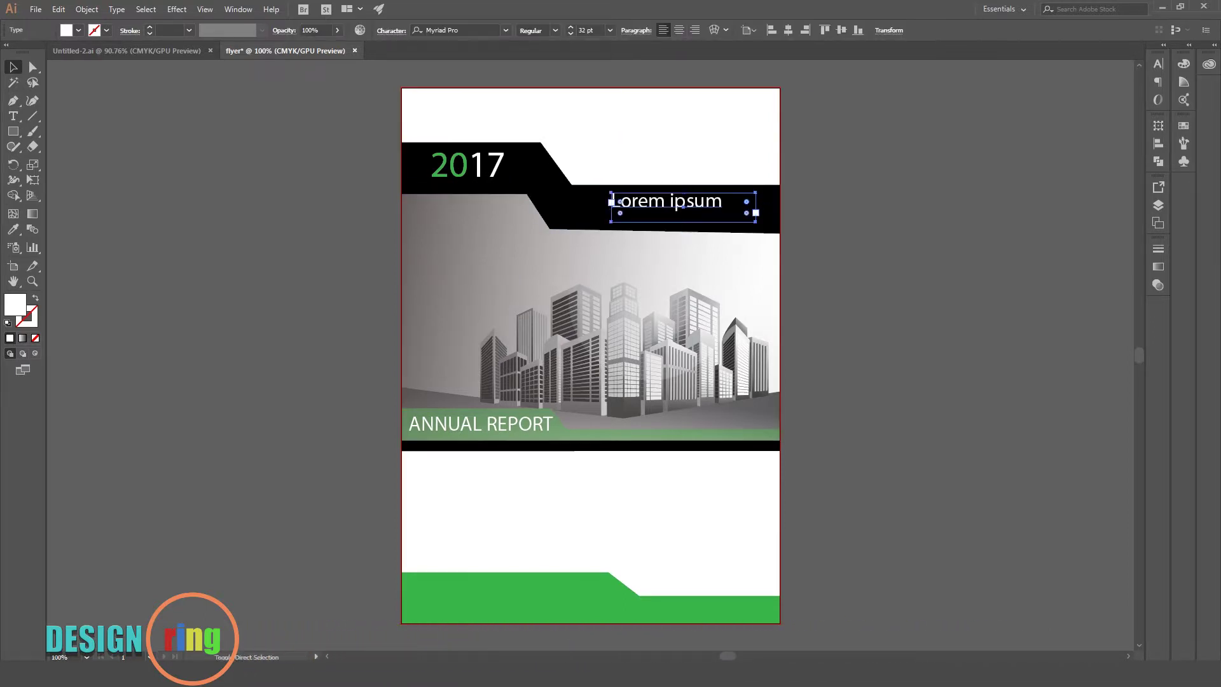
key("ctrl+shift+period")
key("ctrl+shift+period")
key("ctrl+shift+period")
key("ctrl+shift+period")
key("ctrl+shift+period")
key("ctrl+shift+comma")
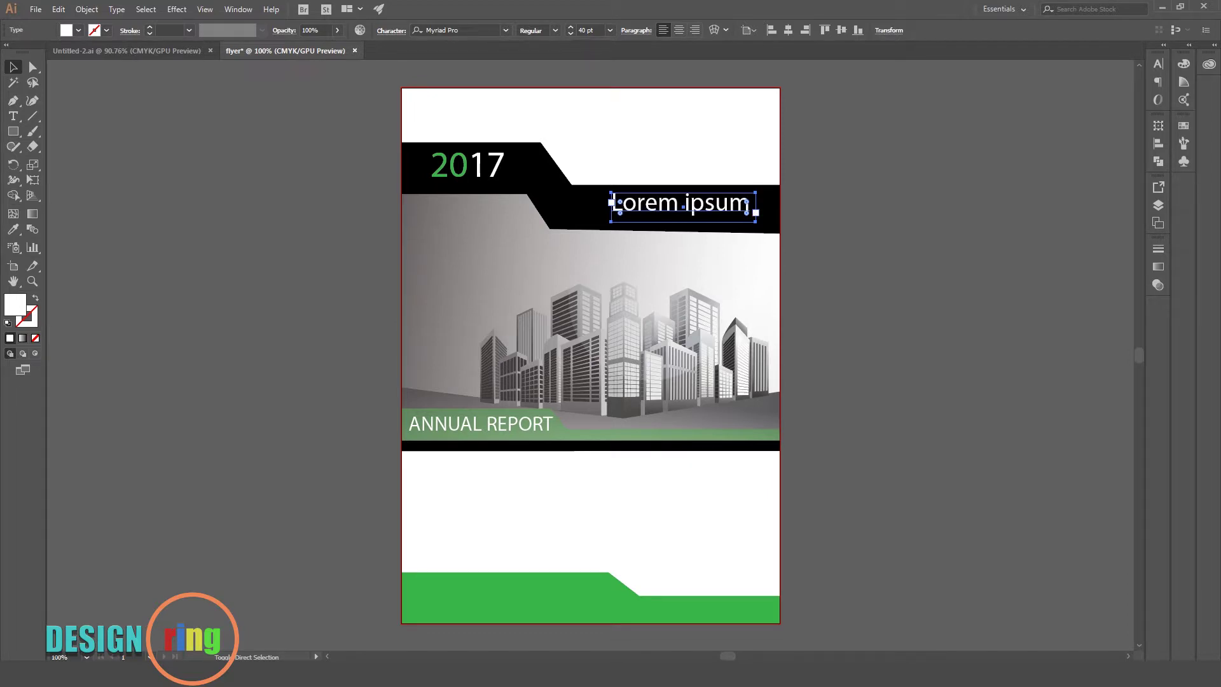
key("ctrl+shift+comma")
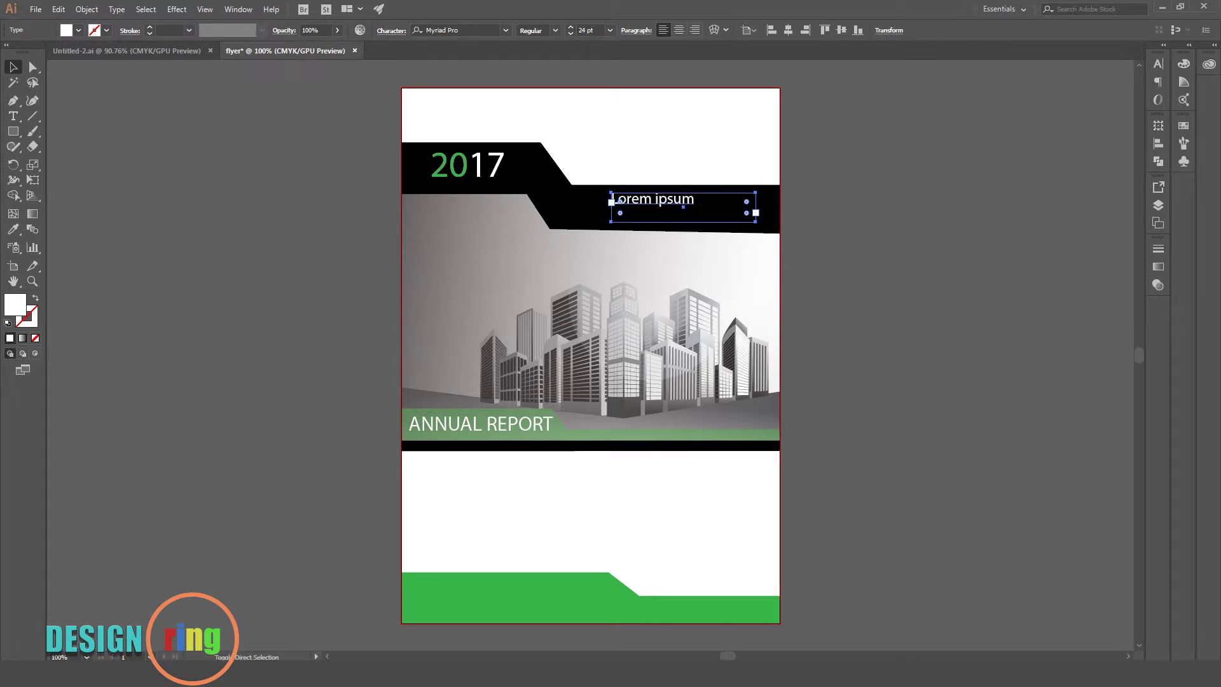
key("ctrl+shift+period")
key("ctrl+shift+period")
key("ctrl+shift+period")
key("ctrl+shift+period")
key("ctrl+shift+period")
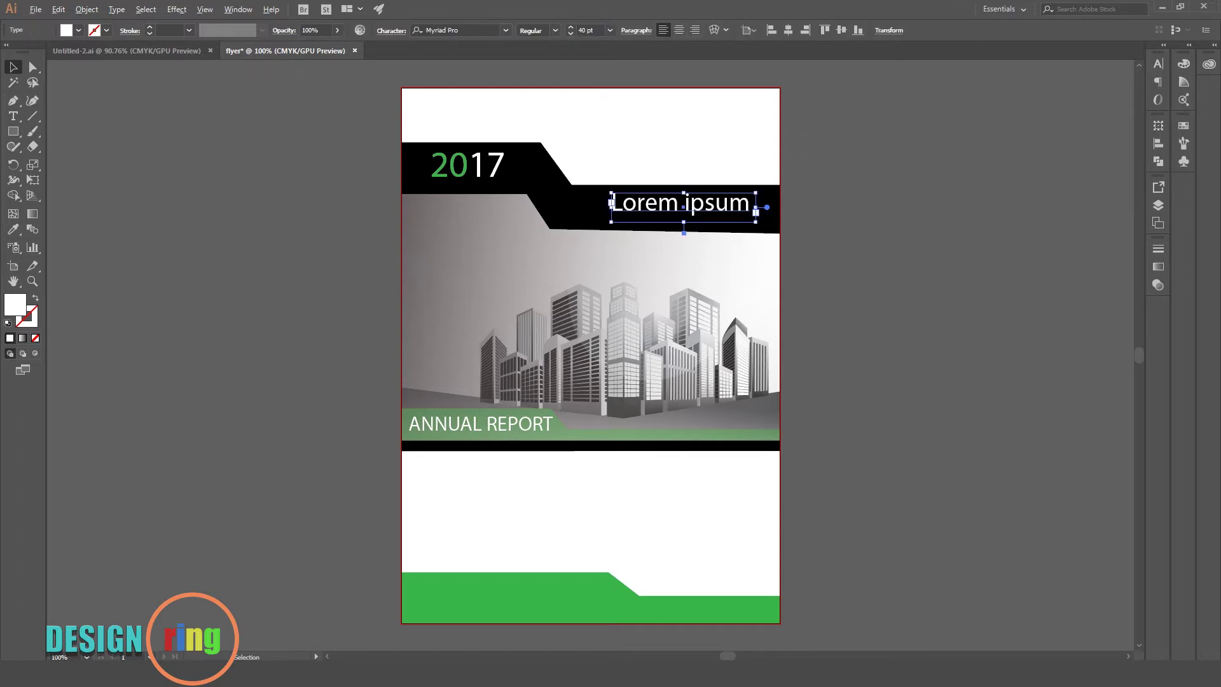
- Duplicate the Lorem ipsum line just below the first and size both lines to 36 pt
left_click_drag(684, 207, 683, 222)
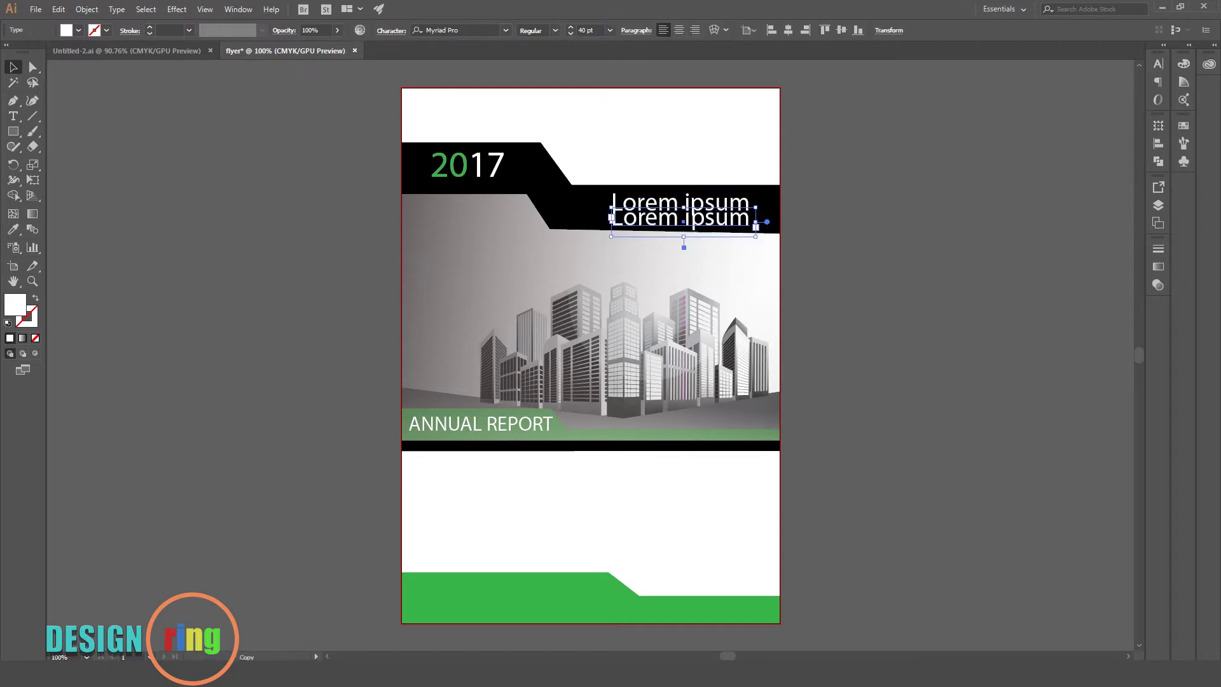
key("Up")
key("Up")
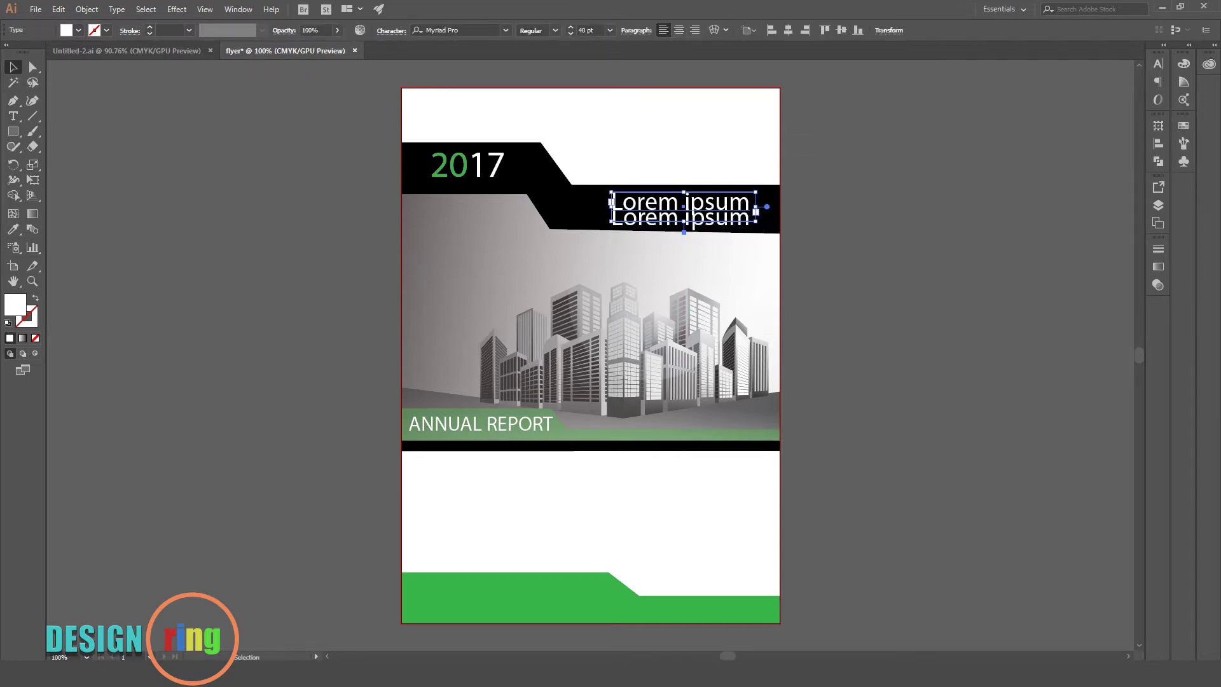
key("Up")
key("Up")
key("Up")
key("Up")
key("Up")
key("Up")
key("ctrl+shift+comma")
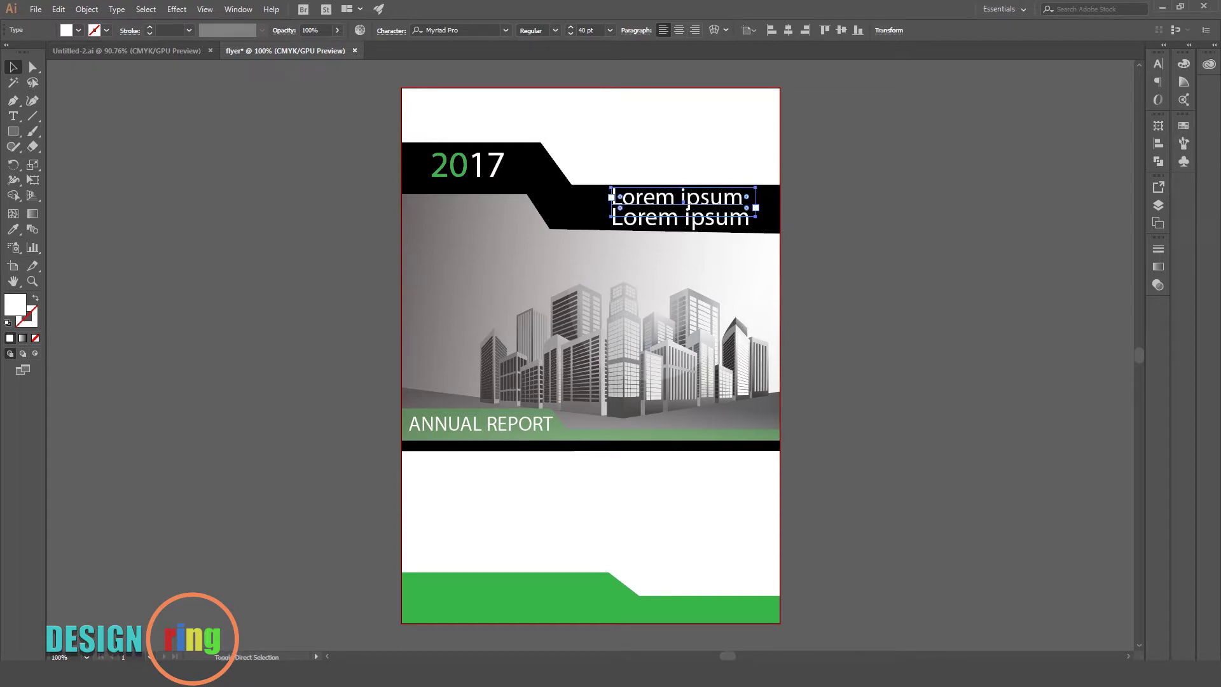
key("ctrl+shift+comma")
left_click(681, 217)
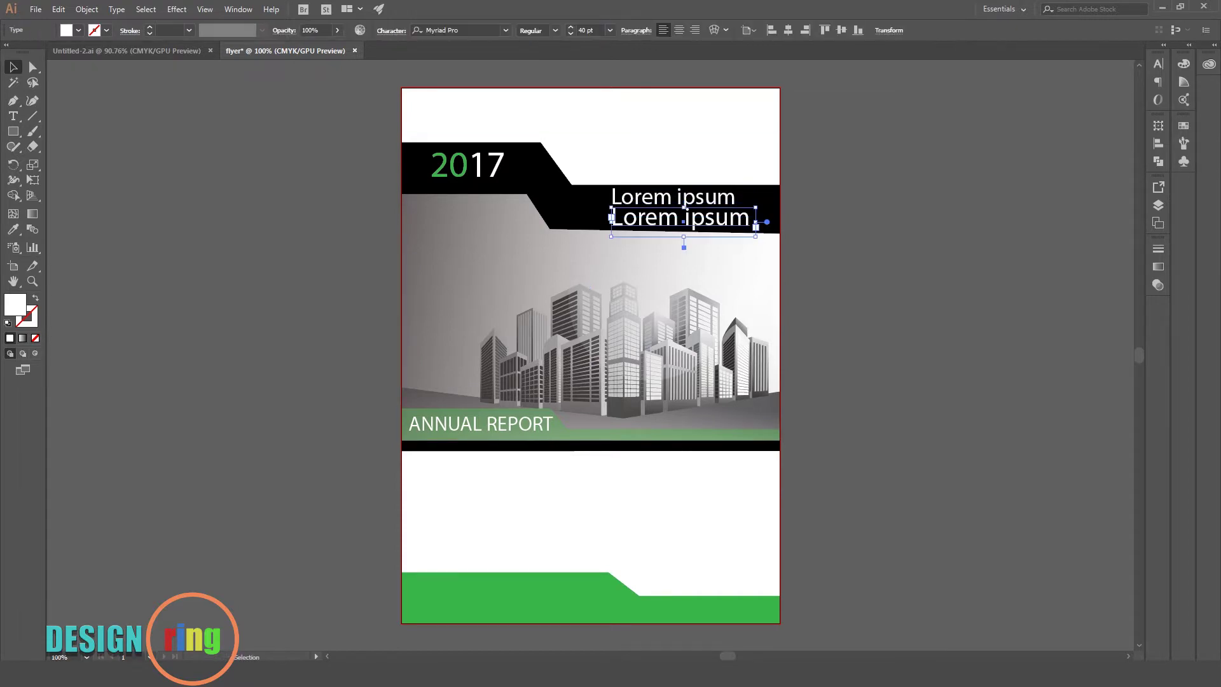
key("ctrl+shift+comma")
key("ctrl+shift+comma")
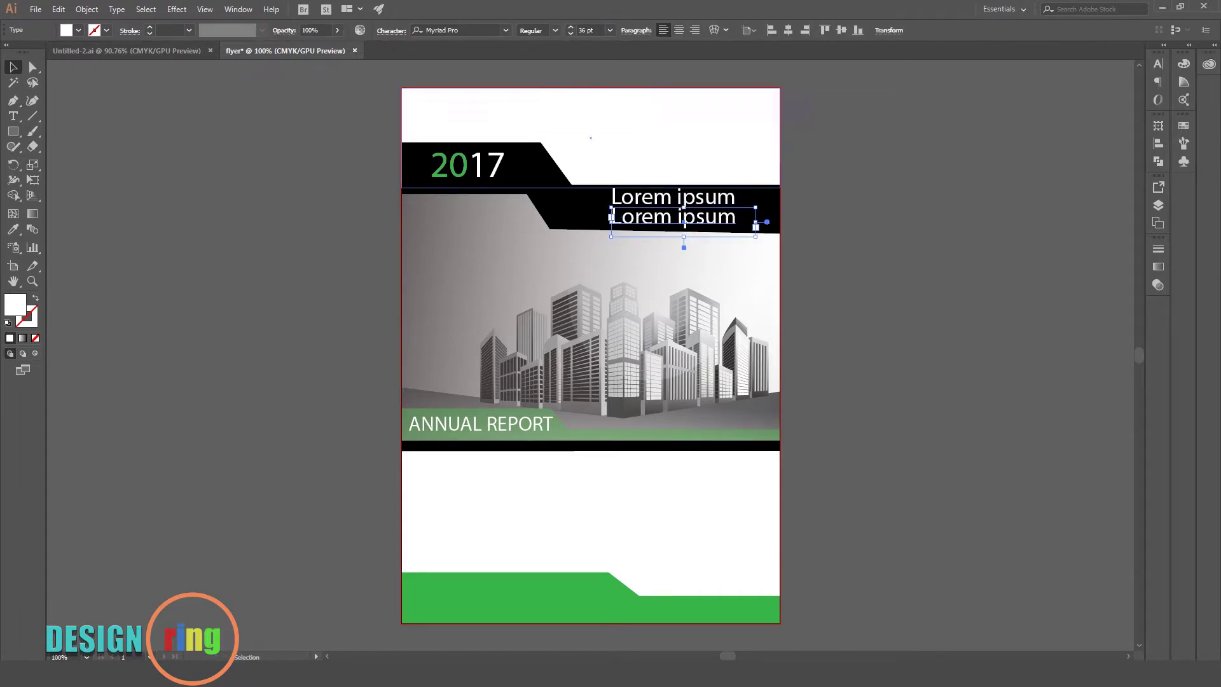
- Make the upper Lorem ipsum line Bold and nudge the lower line slightly right
left_click(554, 30)
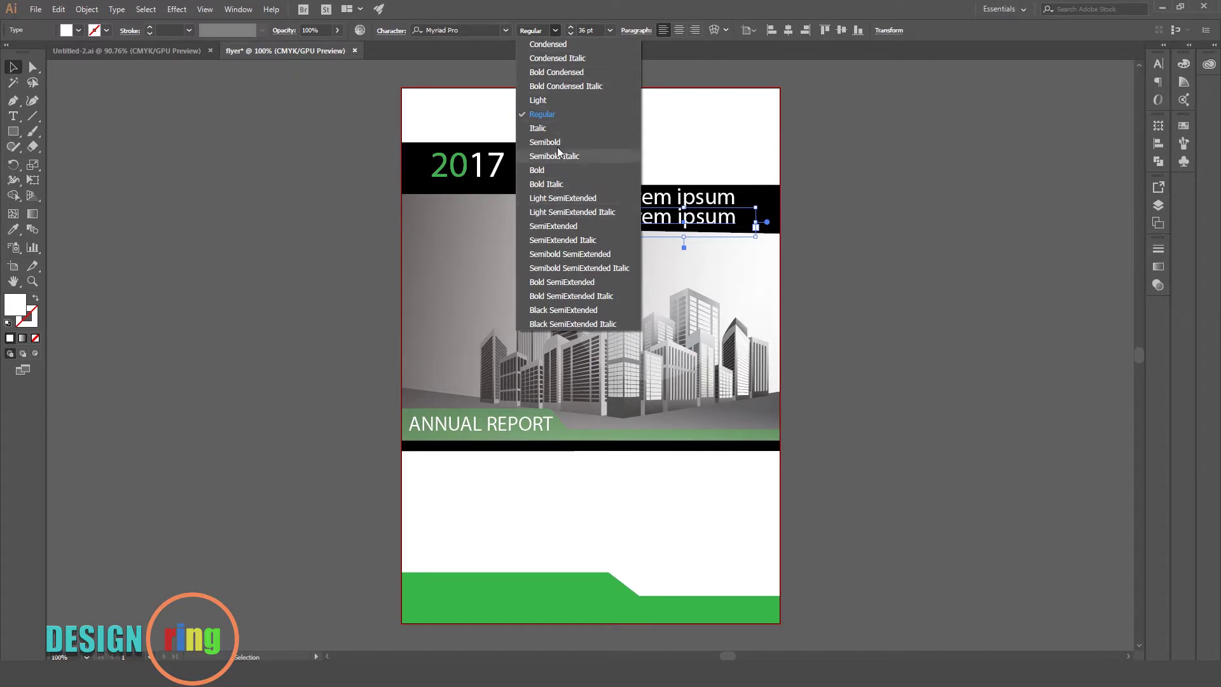
left_click(555, 114)
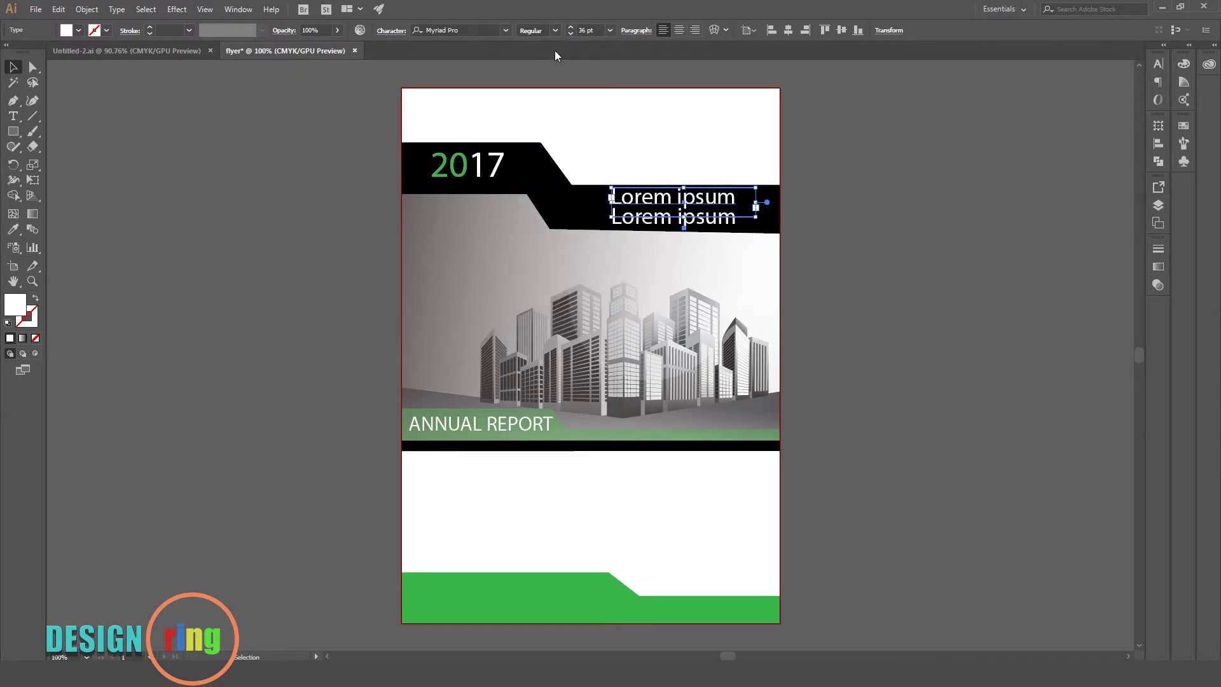
left_click(554, 30)
left_click(561, 133)
left_click(335, 84)
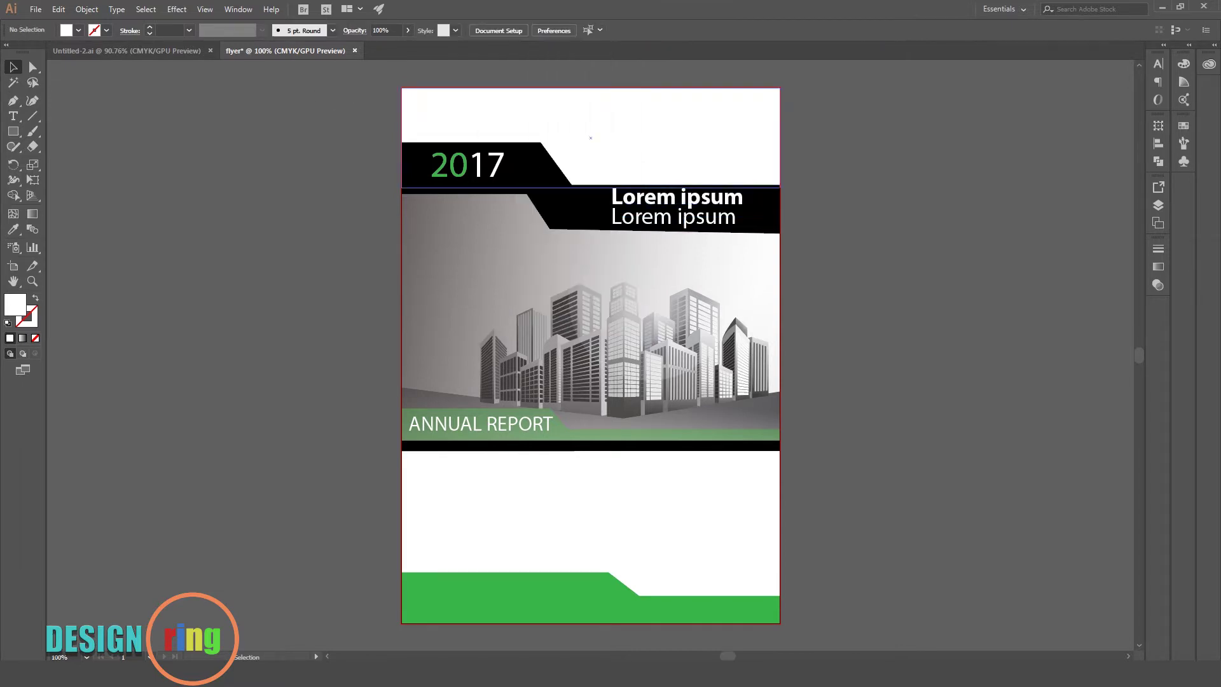
left_click(682, 222)
left_click(684, 236)
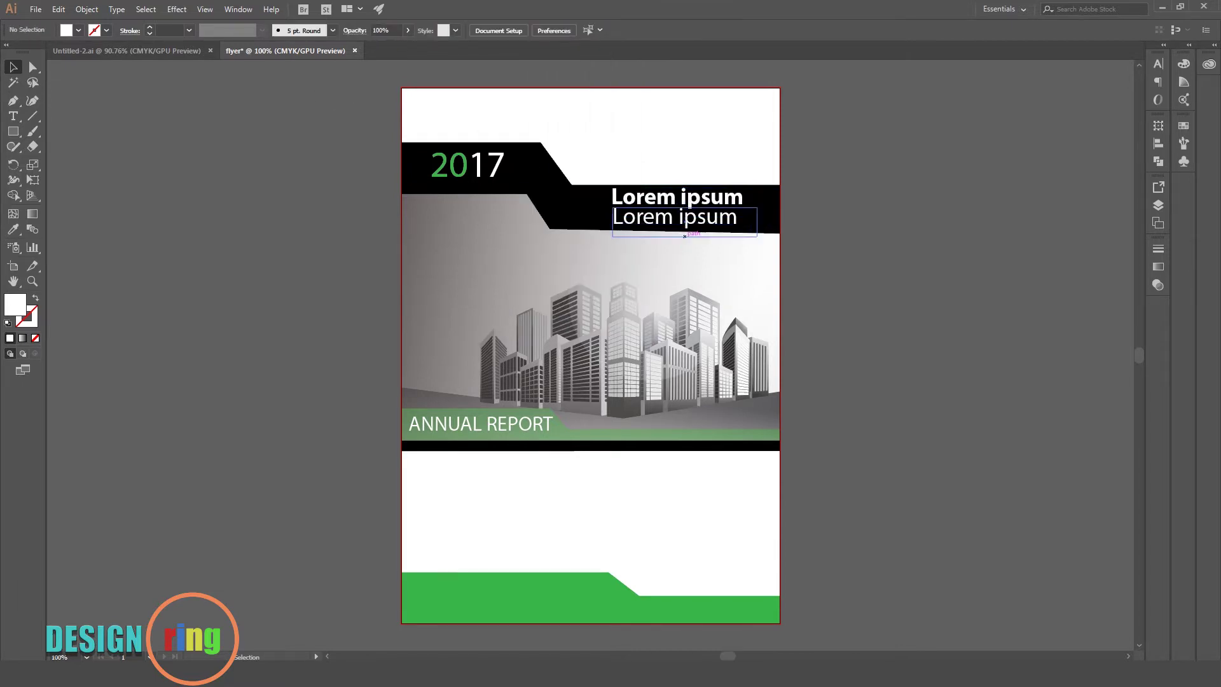
scroll(590, 343, "down", 2)
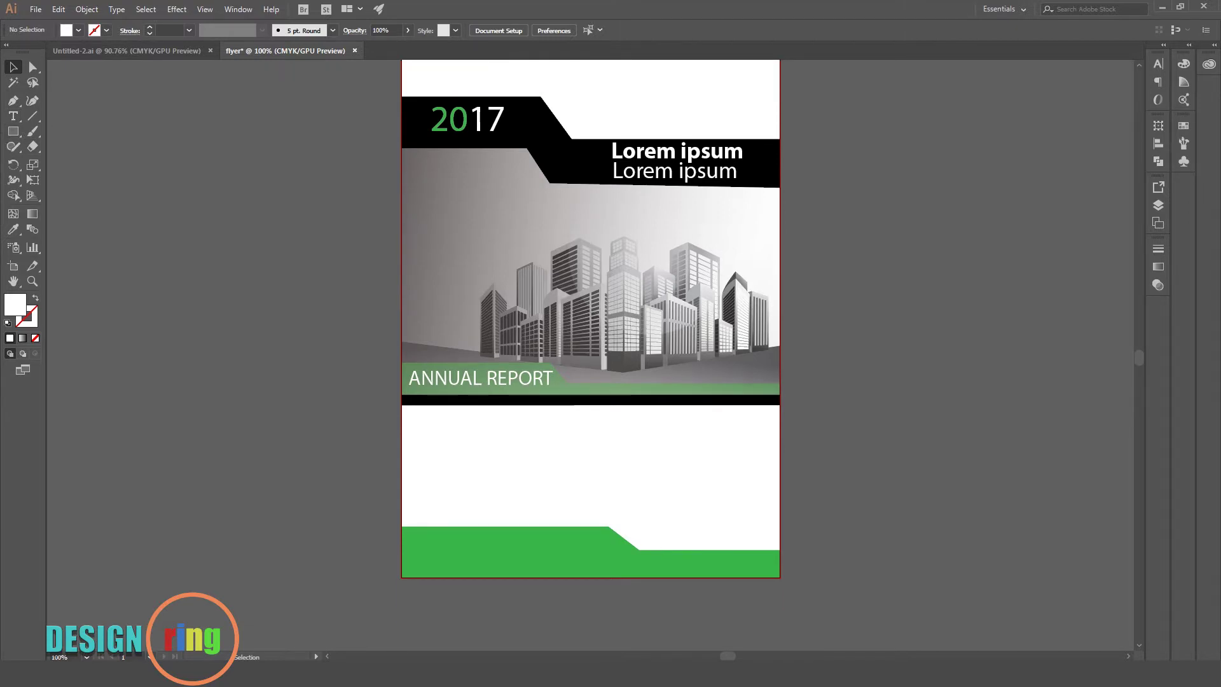
scroll(590, 343, "up", 1)
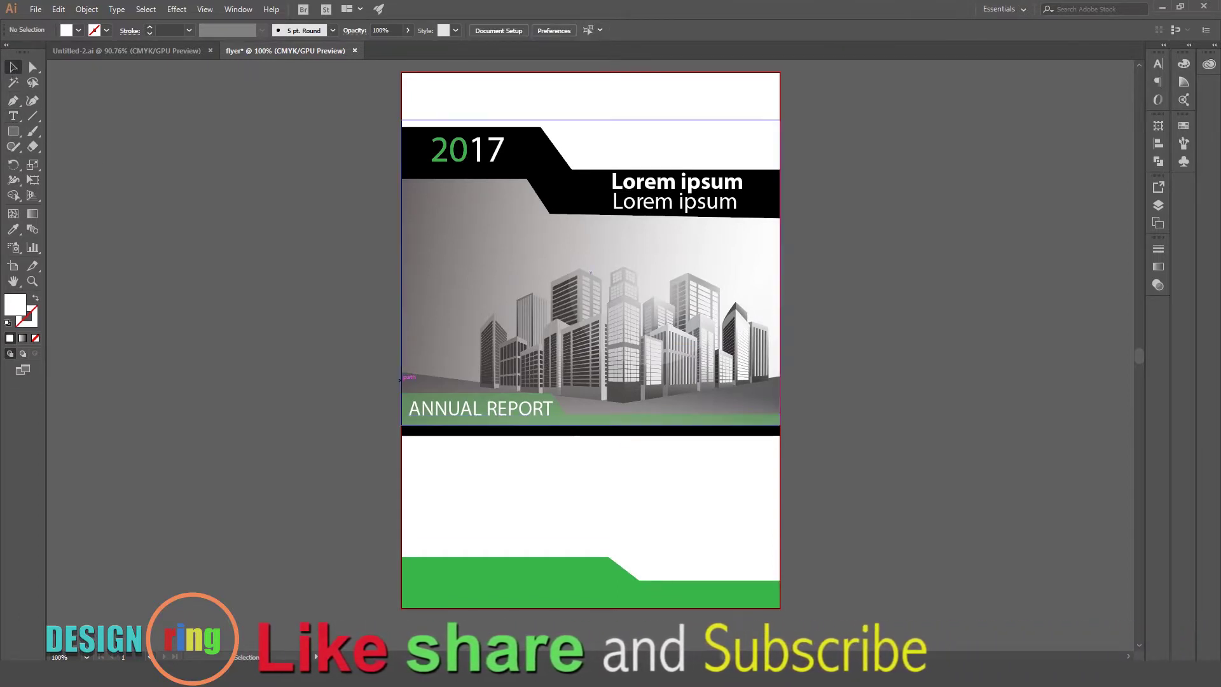
- Move the ANNUAL REPORT heading into the white area below the skyline and colour it green
left_click_drag(409, 415, 518, 471)
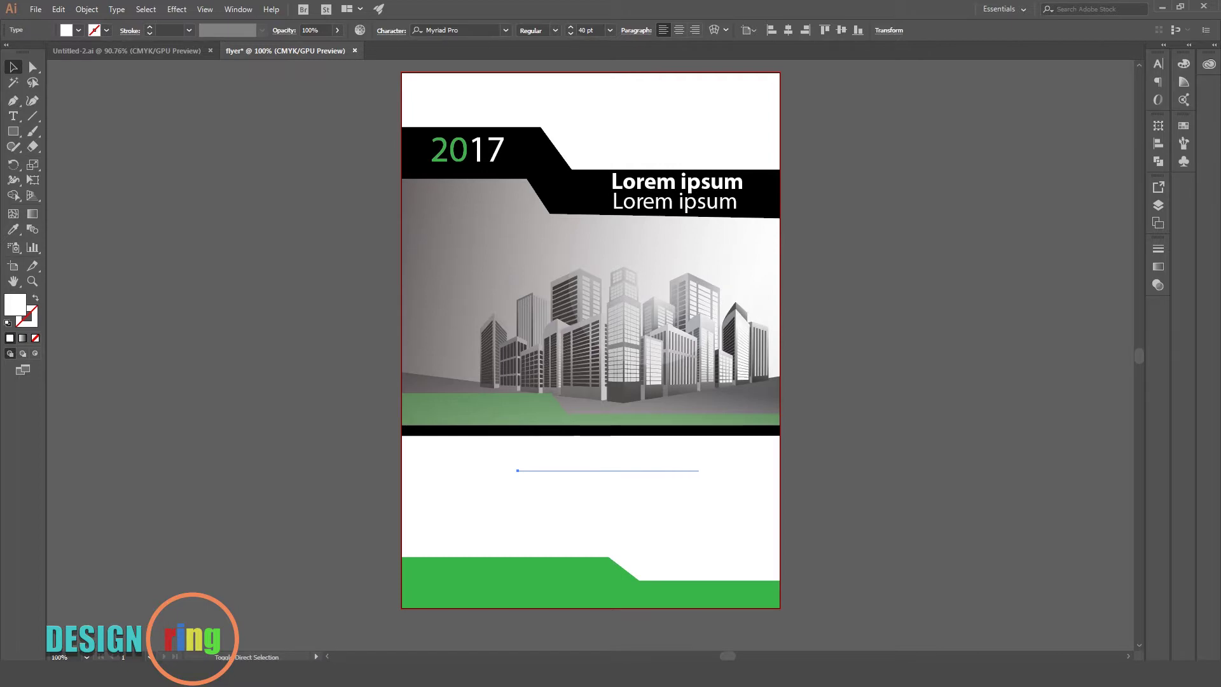
left_click_drag(719, 463, 696, 466)
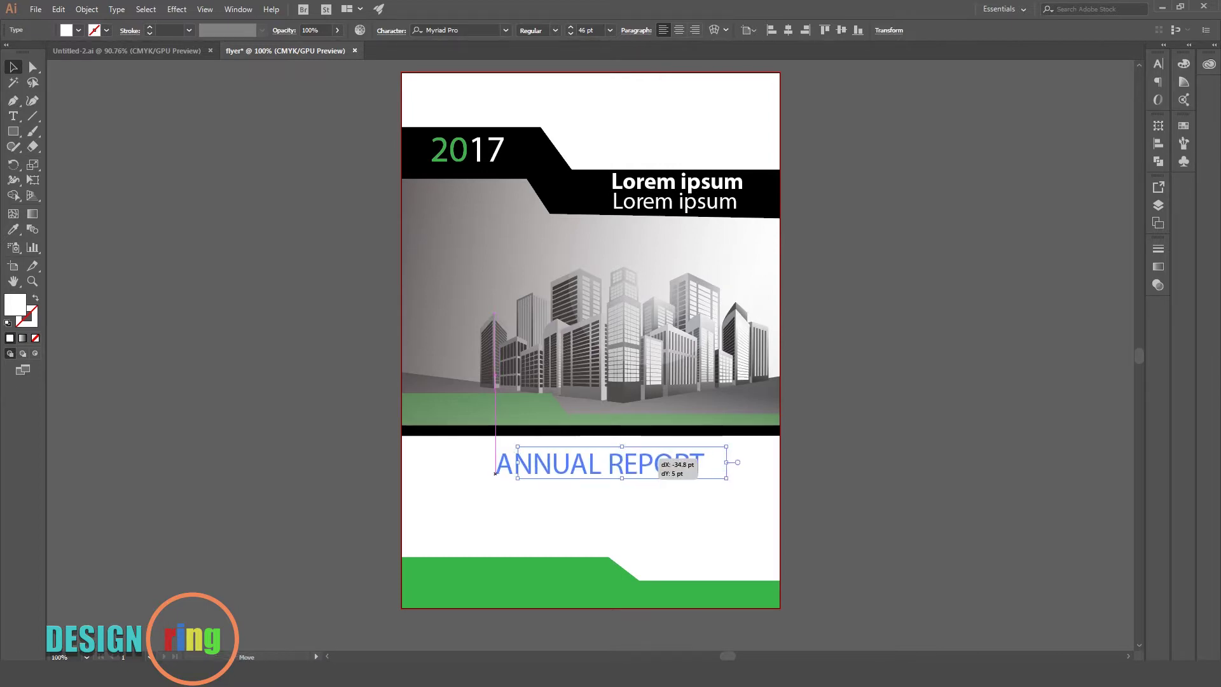
key("i")
left_click(509, 581)
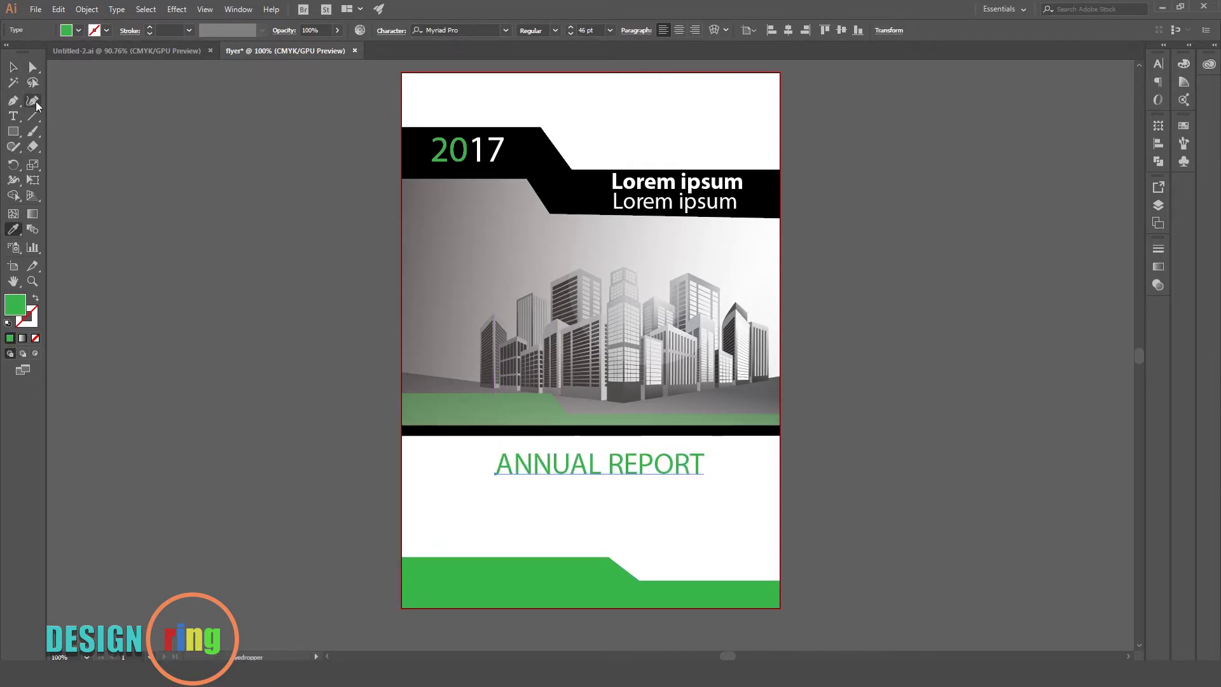
- Recolour the word REPORT black by sampling black from the artwork
left_click(12, 116)
left_click_drag(608, 464, 704, 464)
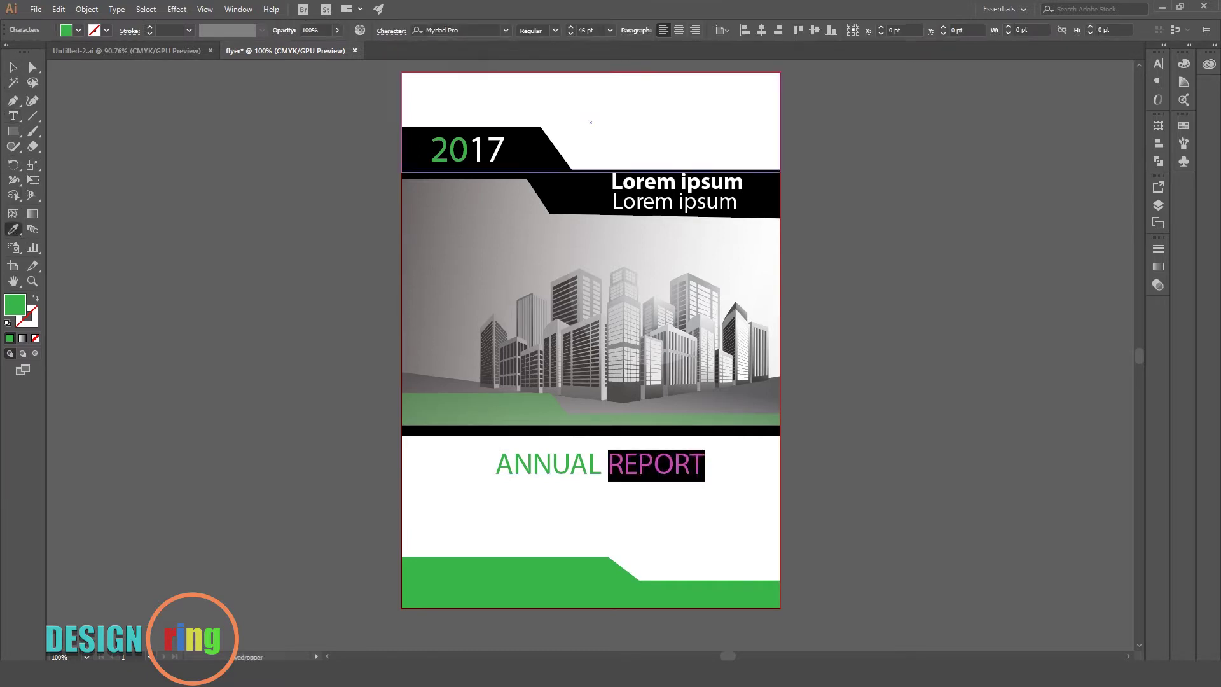
key("slash")
left_click(14, 68)
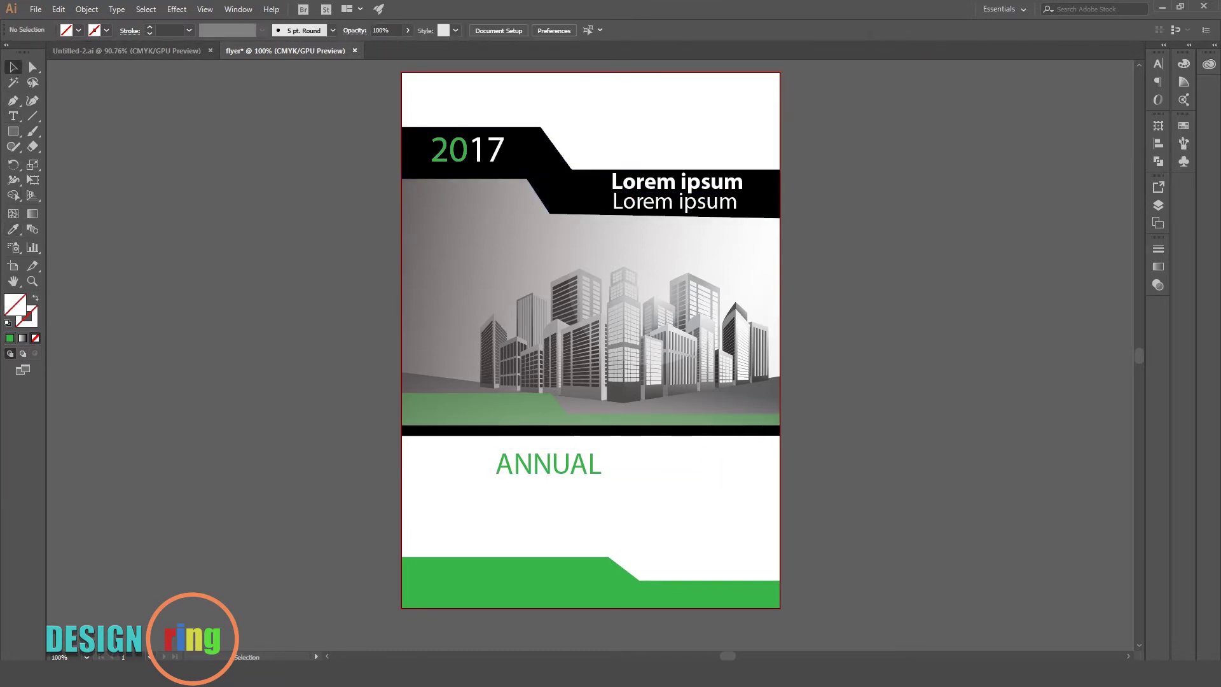
key("ctrl+z")
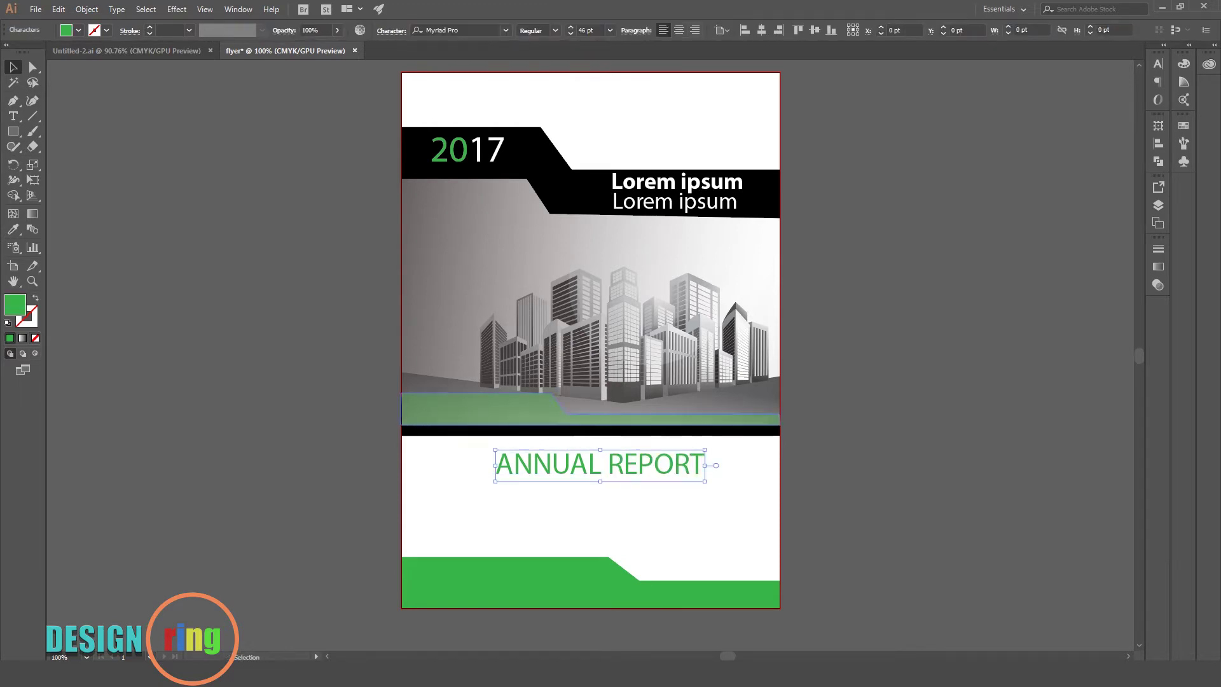
key("Return")
key("ctrl+shift+Left")
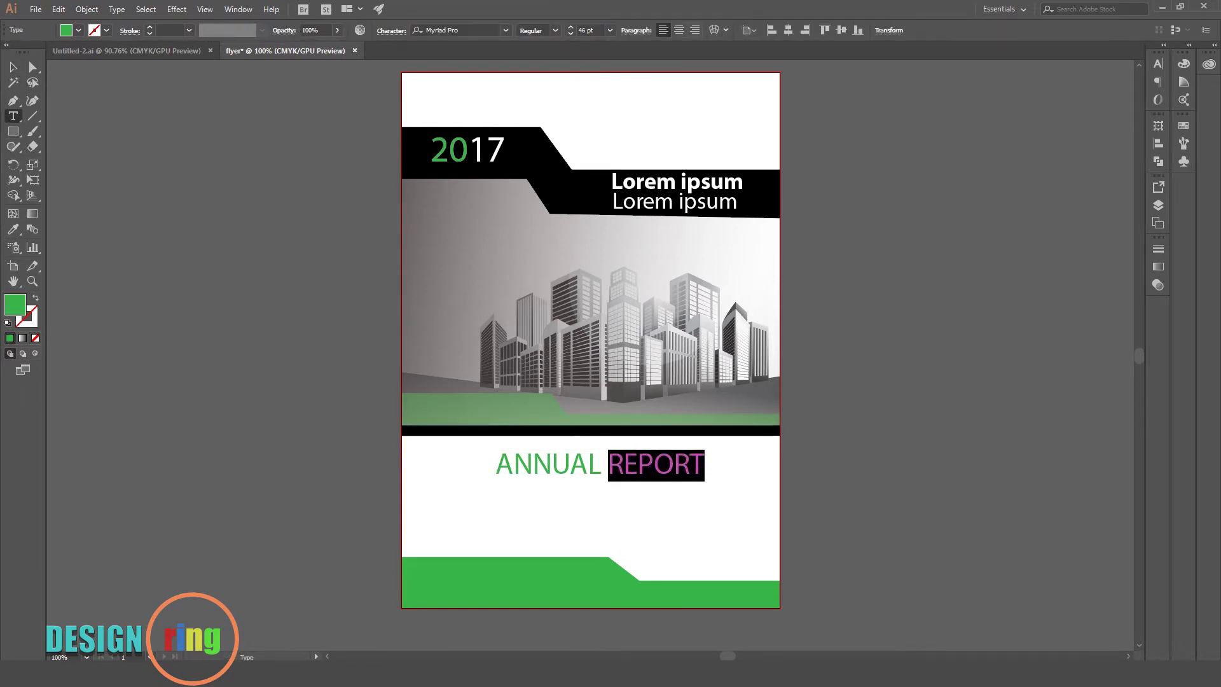
left_click(14, 230)
left_click(528, 153)
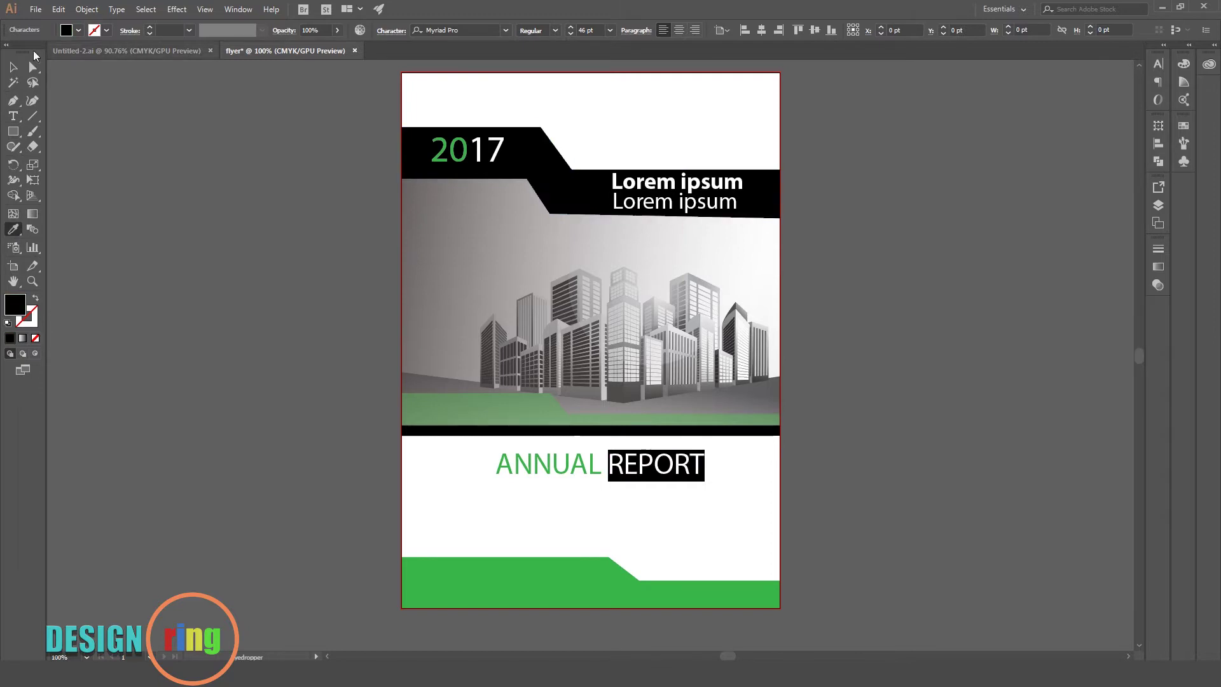
left_click(13, 66)
key("ctrl+shift+a")
- Nudge the ANNUAL REPORT heading slightly down and right to centre it
left_click(598, 464)
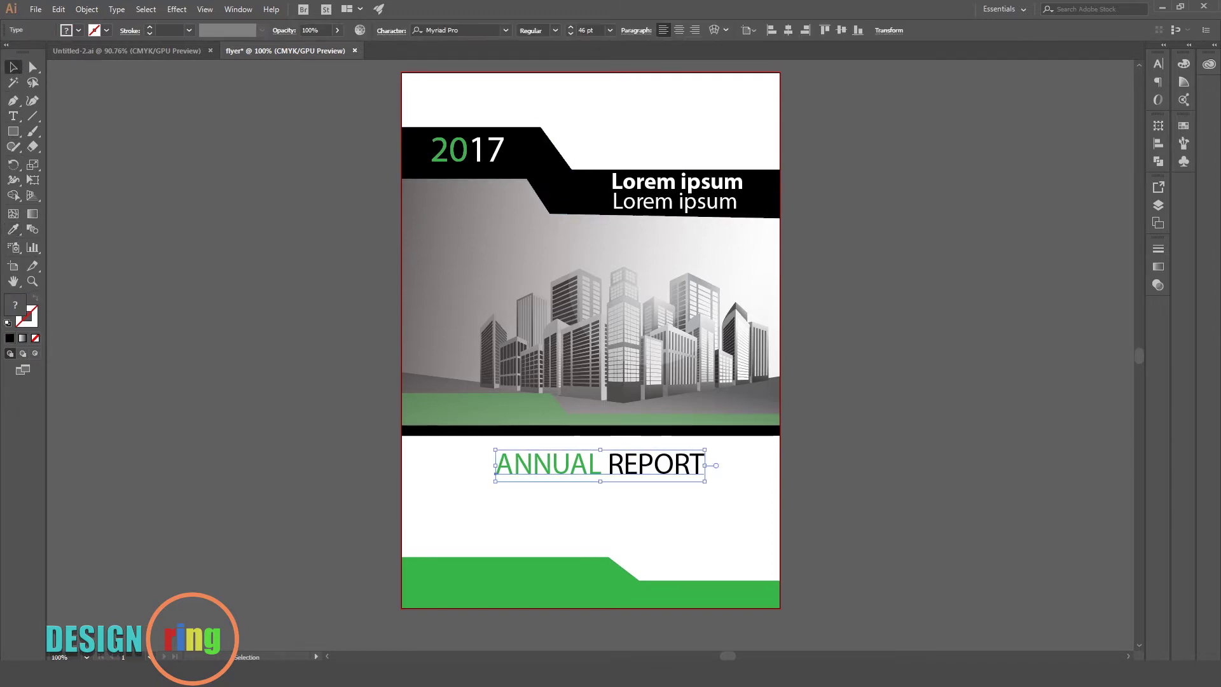
key("Down")
key("Right")
key("ctrl+shift+a")
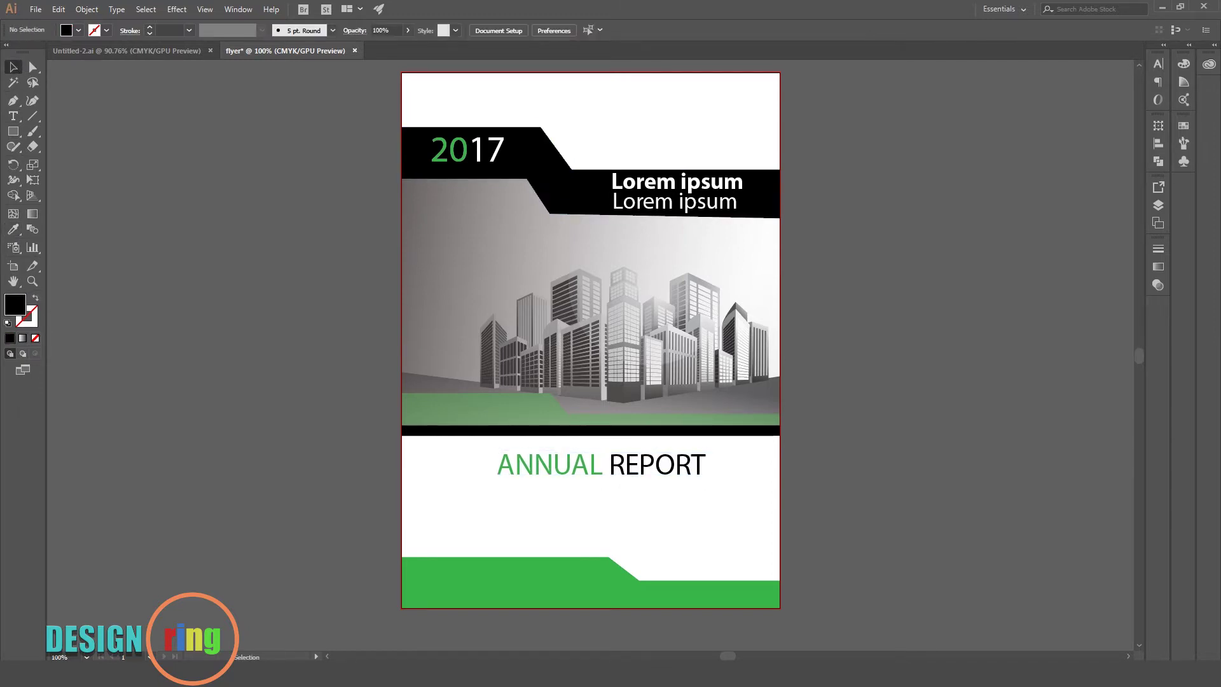
left_click(12, 115)
- Draw a trial text frame, set Regular style and a smaller size, then delete it
mouse_move(611, 489)
left_mouse_down()
mouse_move(731, 549)
mouse_move(758, 538)
left_mouse_up()
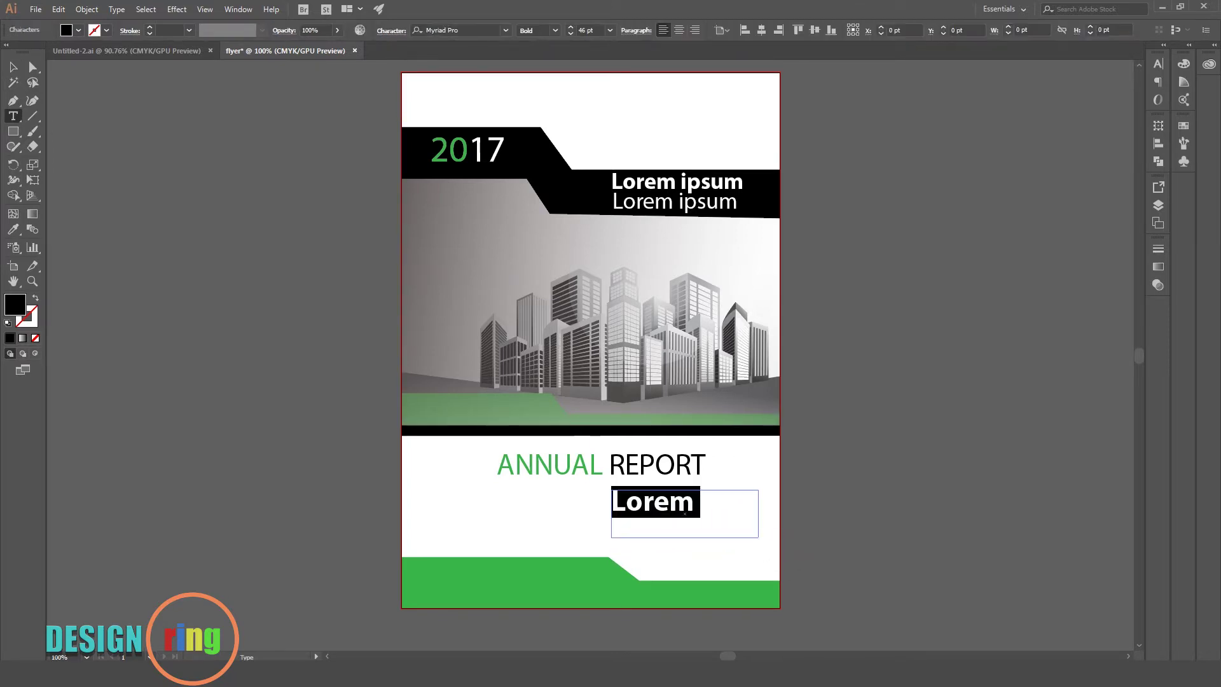
left_click(554, 30)
left_click(544, 112)
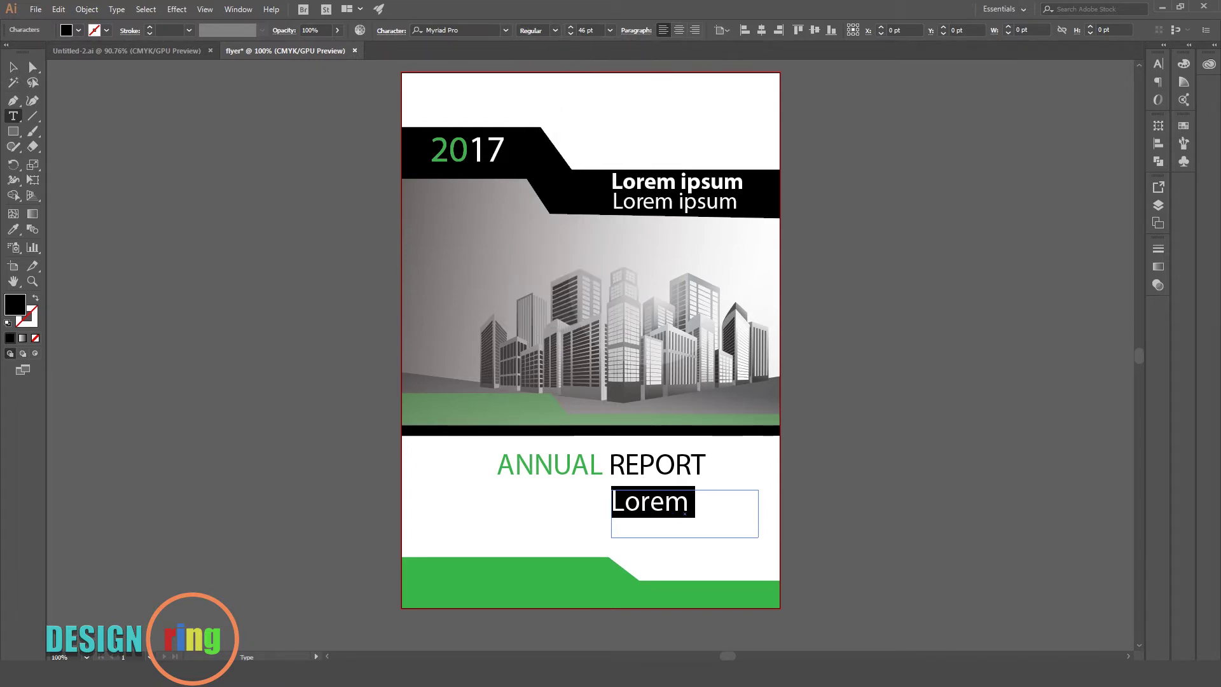
left_click(570, 34)
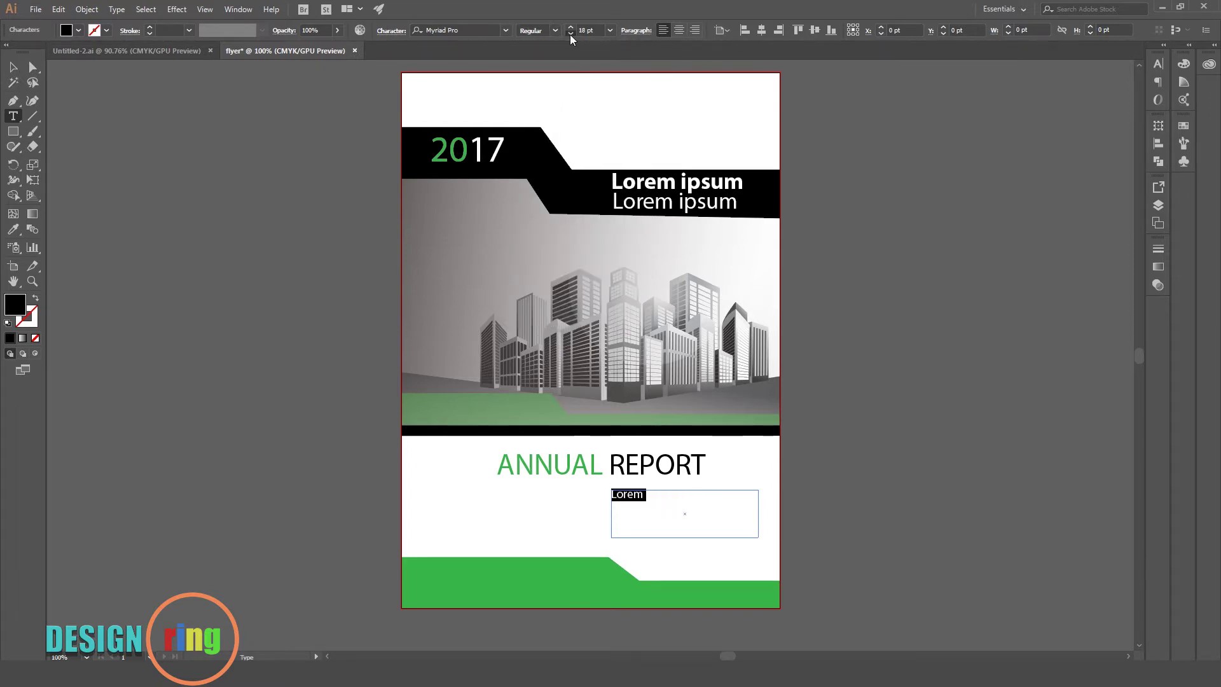
key("Escape")
key("Delete")
- Add a small placeholder-text column on the right below ANNUAL REPORT
left_click(13, 115)
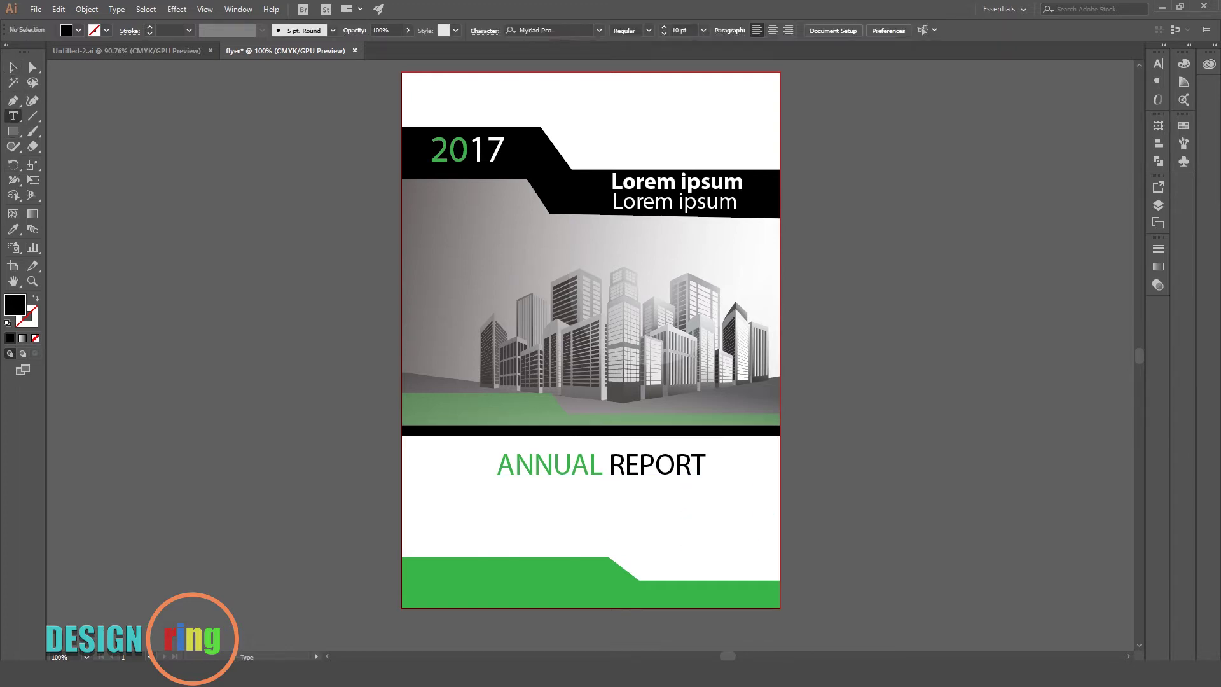
left_click_drag(615, 491, 764, 553)
key("Escape")
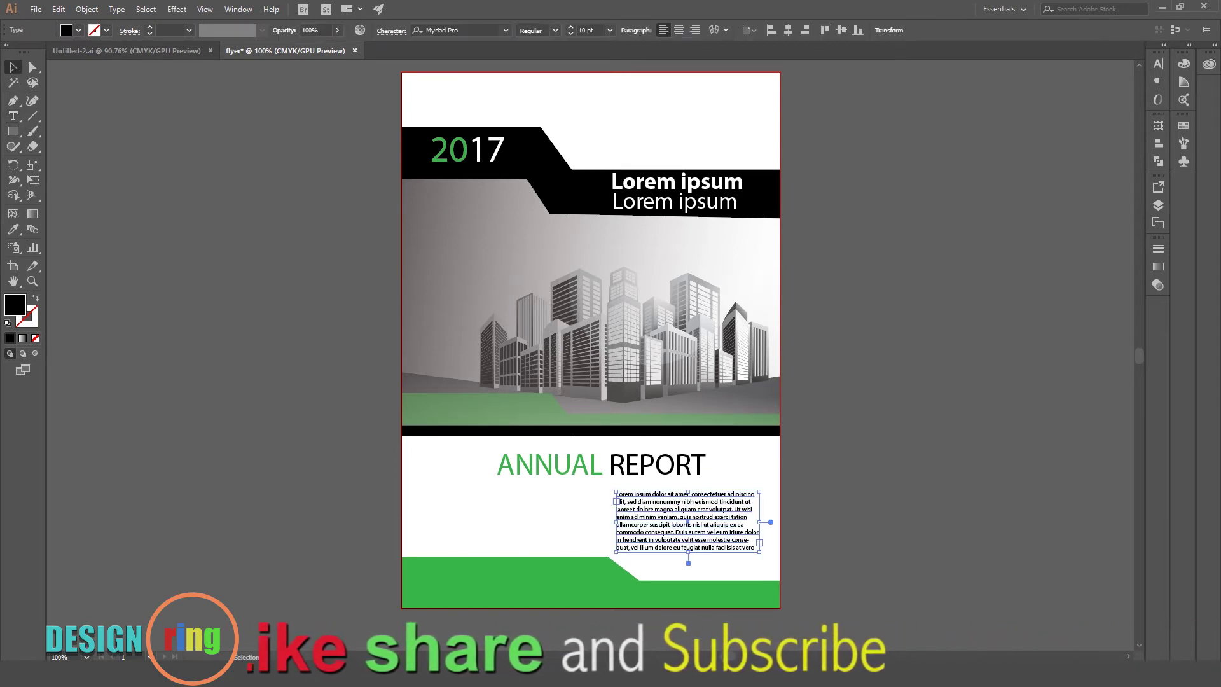
key("ctrl+shift+a")
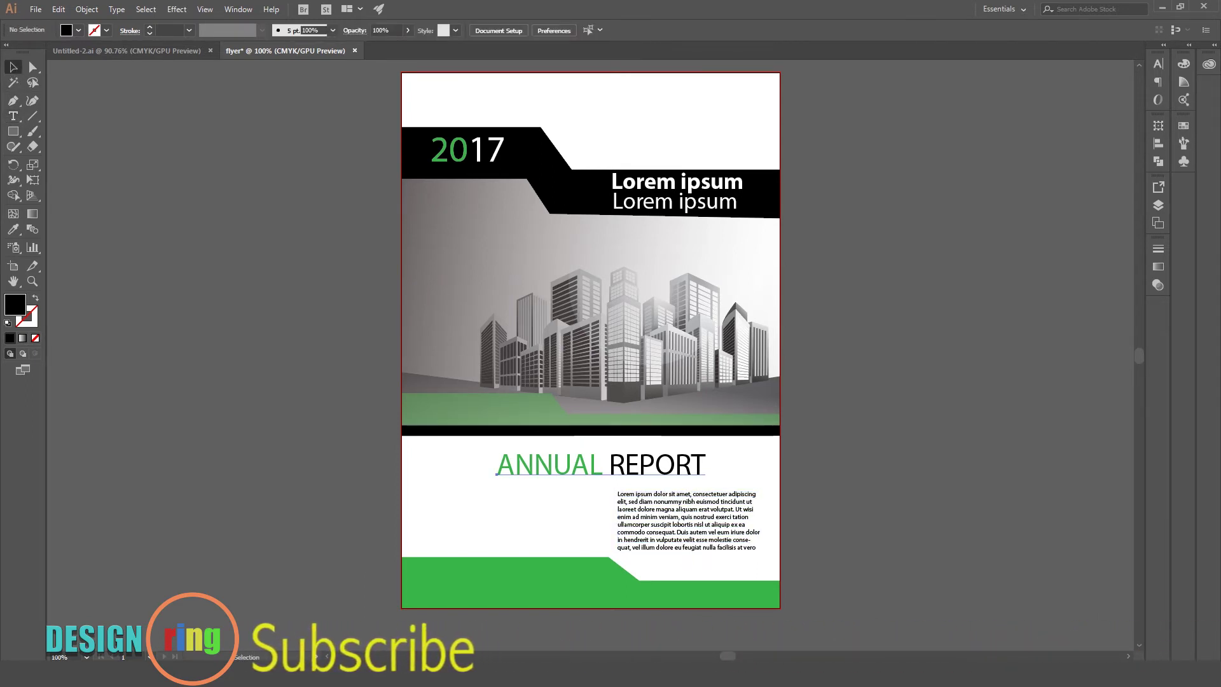
- Add a 20 pt placeholder-text column on the left below the heading
key("t")
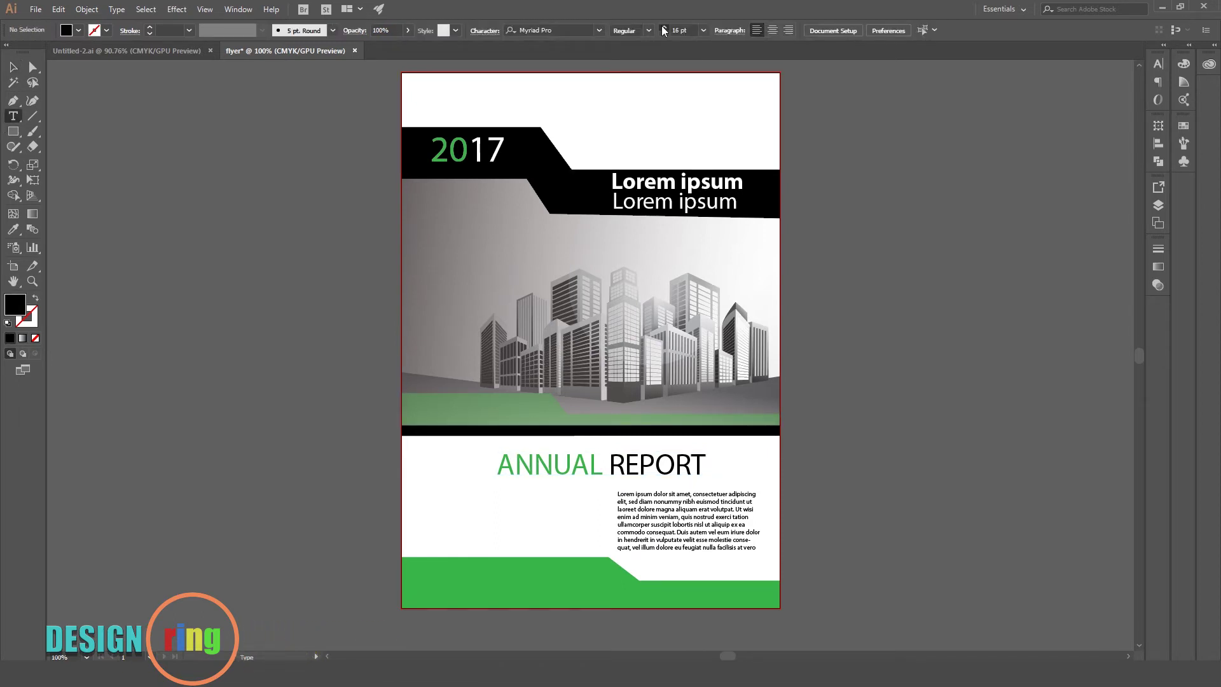
left_click(663, 27)
left_click_drag(422, 487, 589, 548)
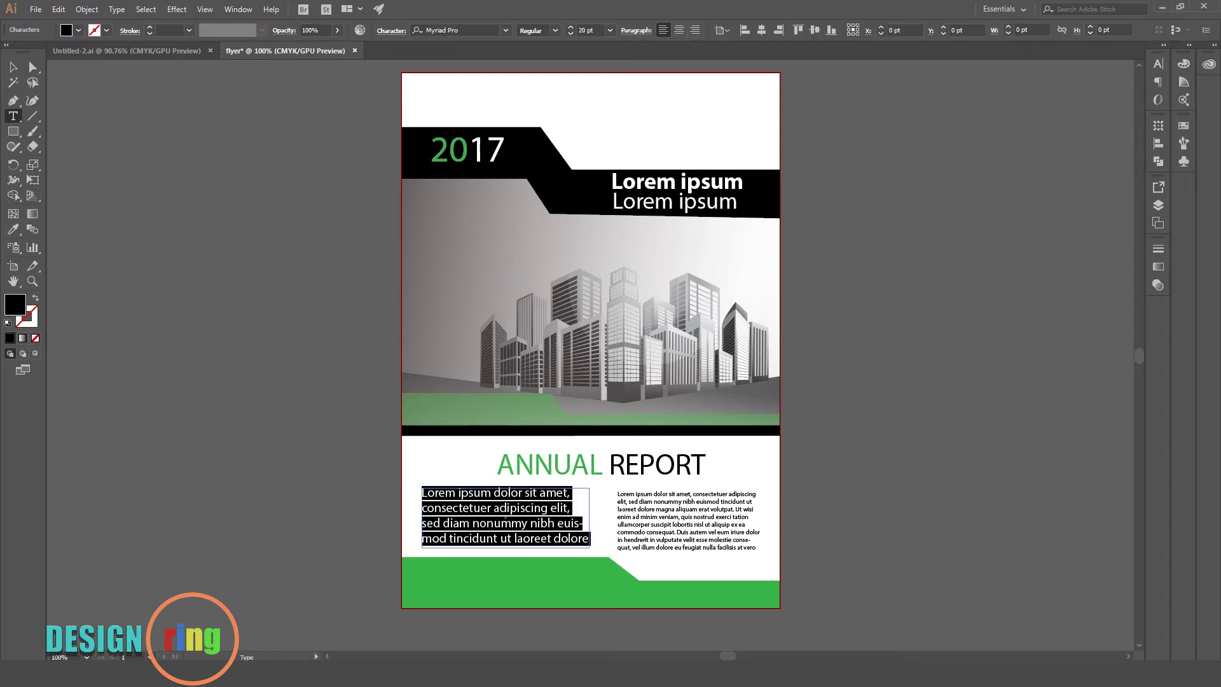
left_click(14, 69)
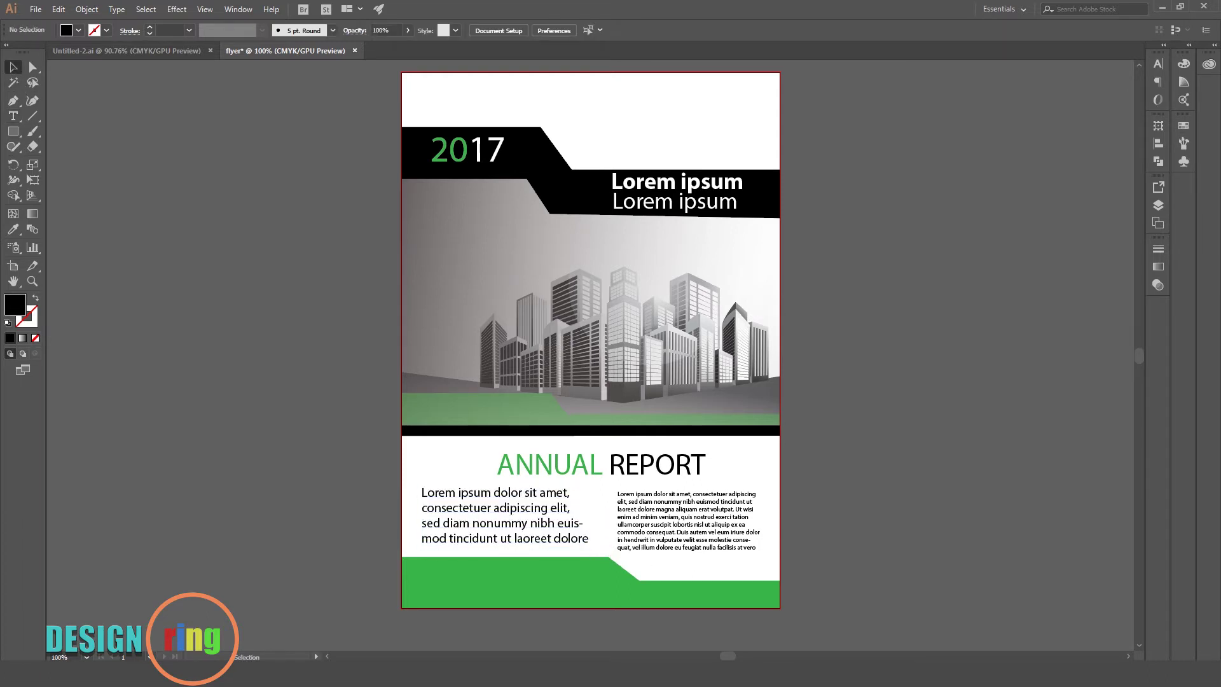
left_click(601, 465)
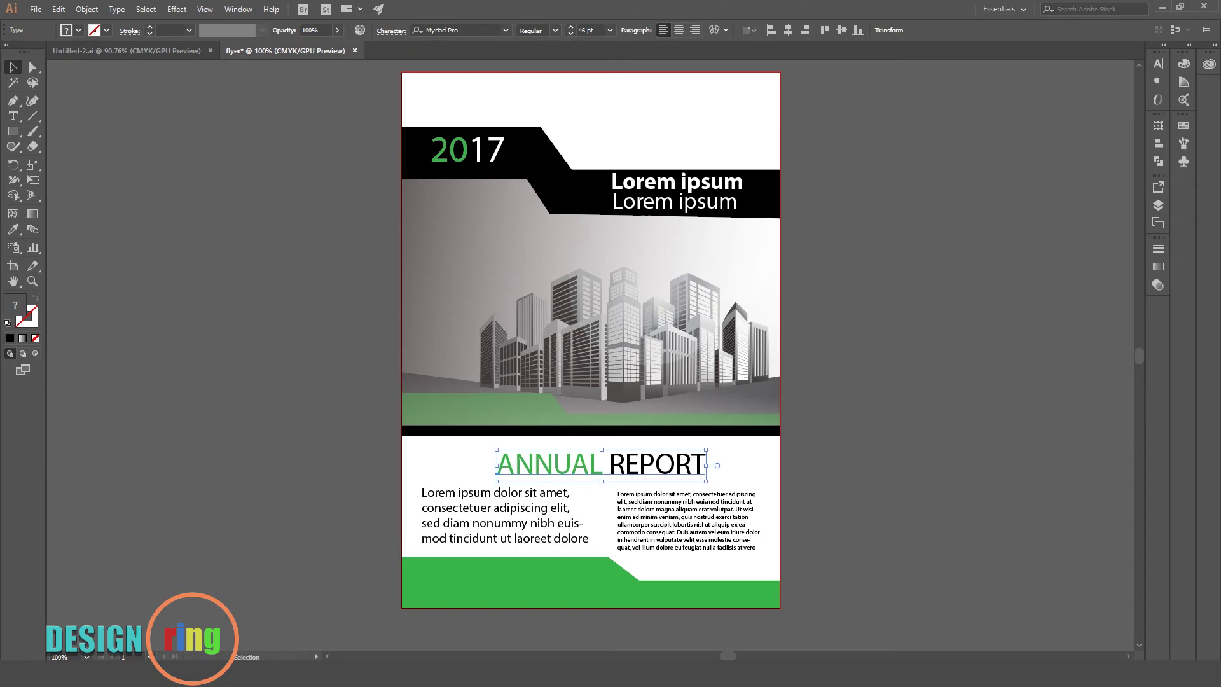
key("ctrl+shift+a")
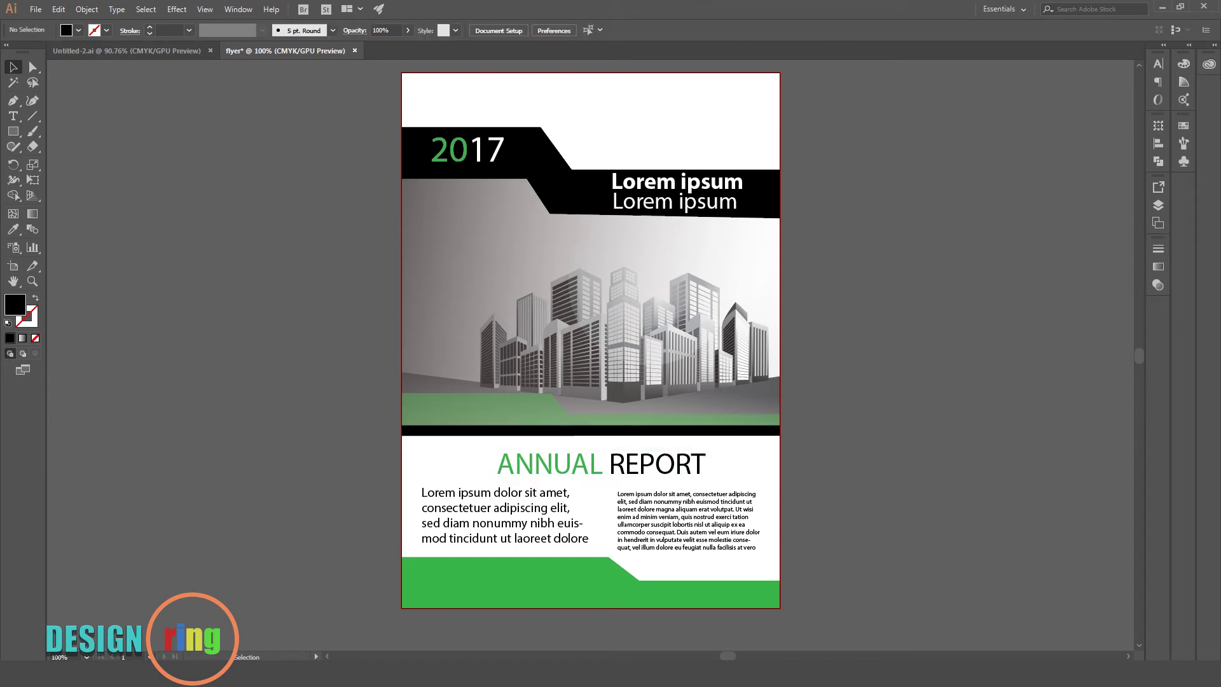
- Add a Bold 'Lorem ipsum' title in the top-right white area and position it
left_click(12, 118)
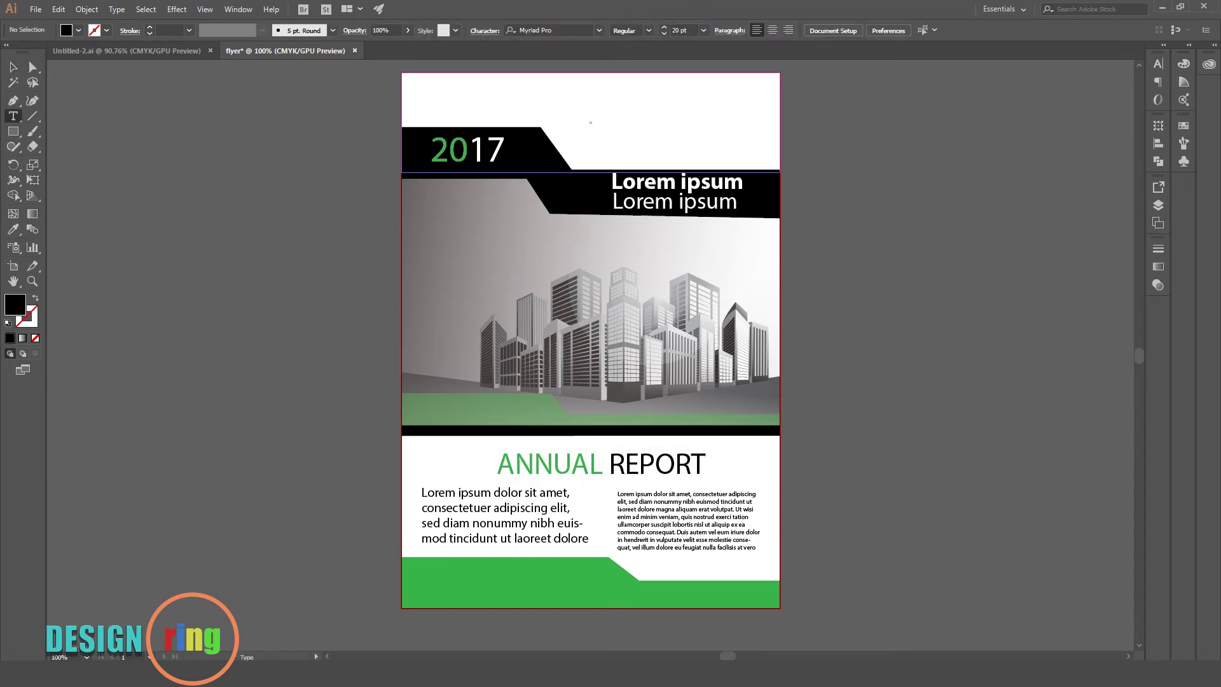
left_click(650, 91)
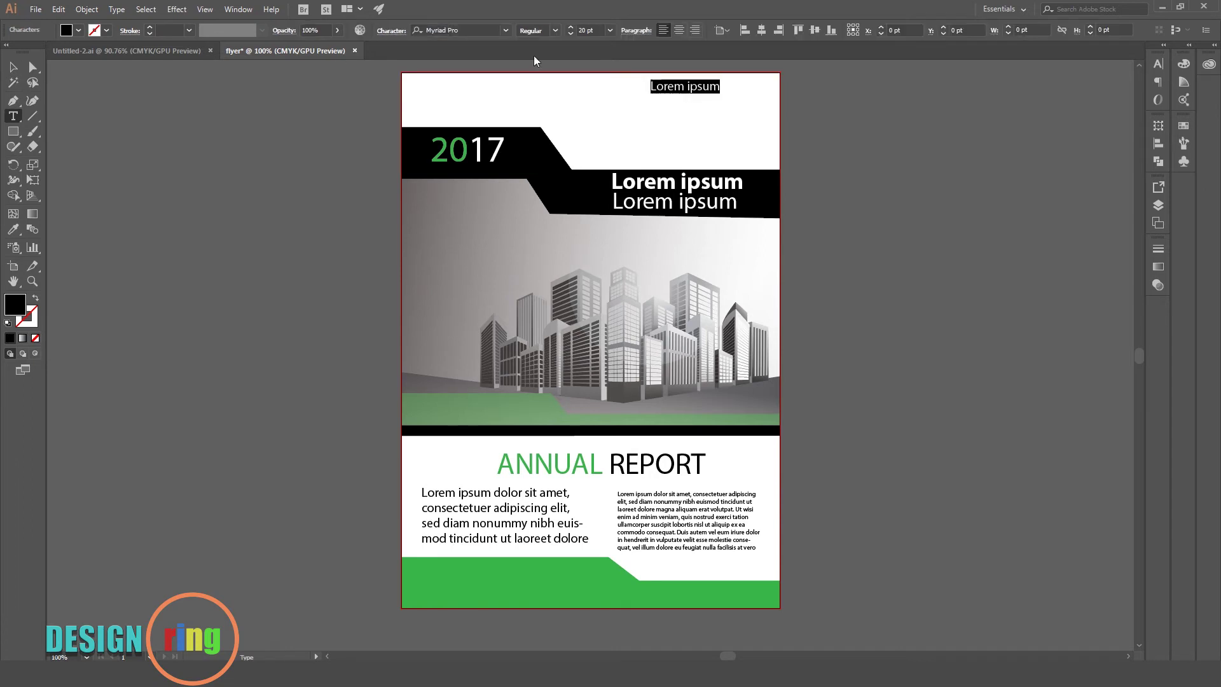
left_click(555, 30)
left_click(552, 171)
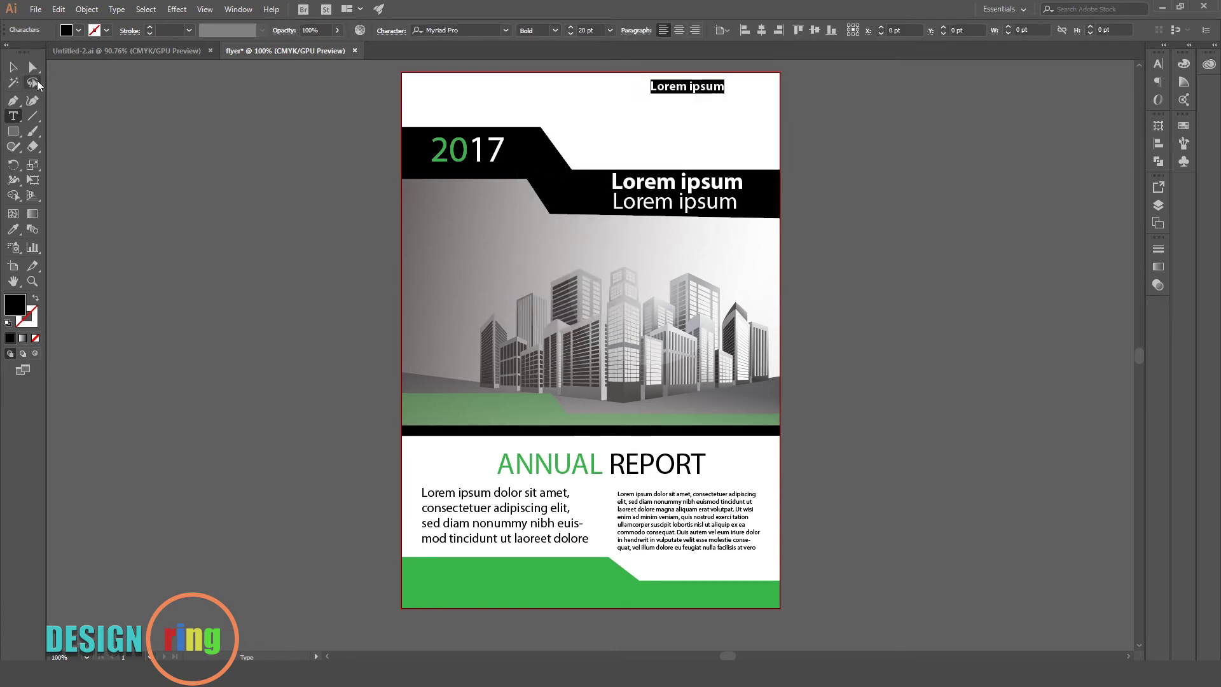
left_click(13, 67)
left_click_drag(686, 87, 699, 97)
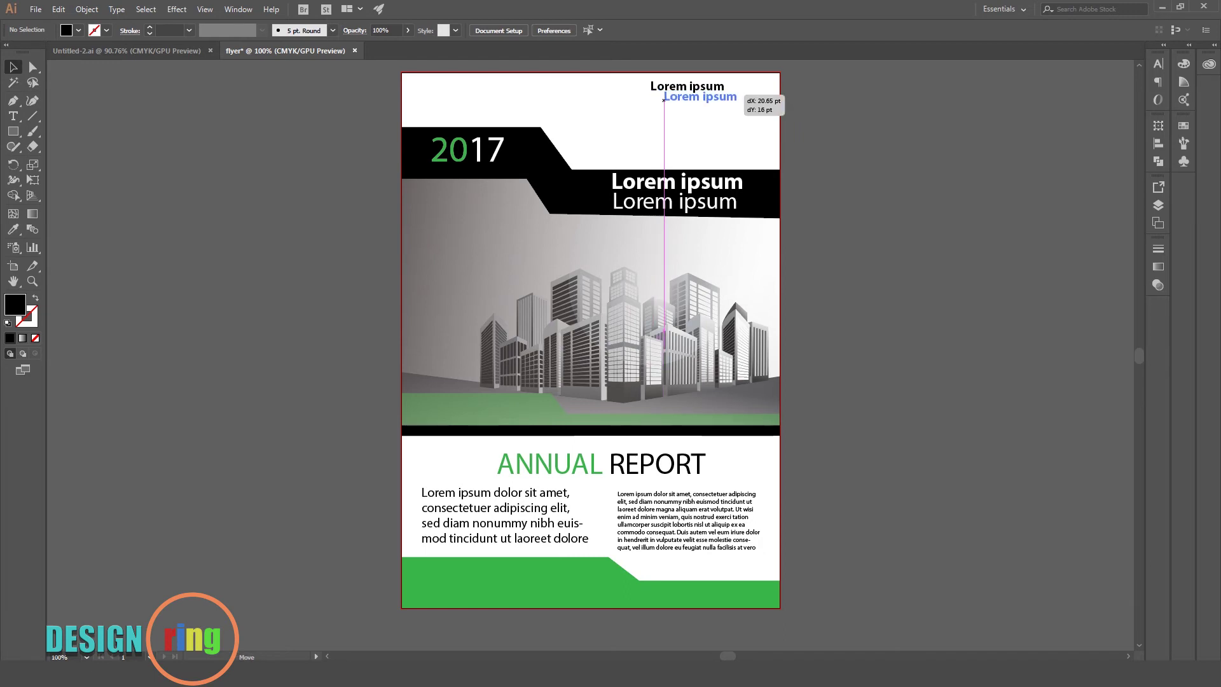
key("ctrl+shift+a")
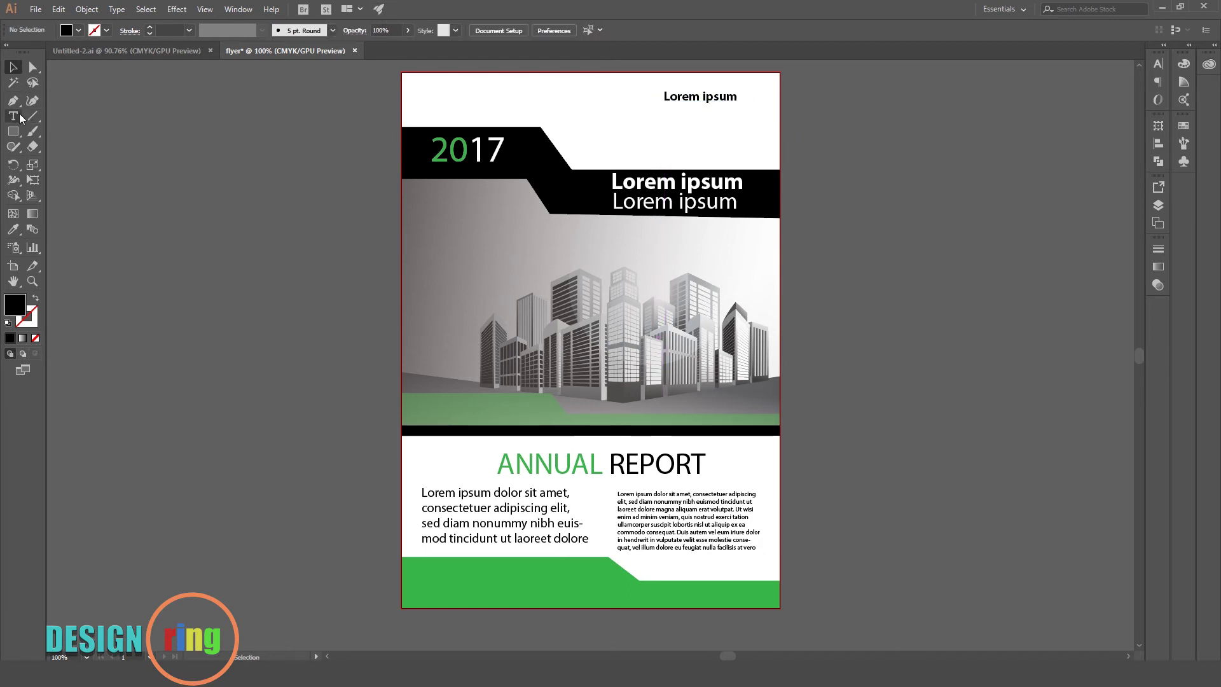
- Add a small 5 pt Regular placeholder paragraph beneath the title
left_click(19, 117)
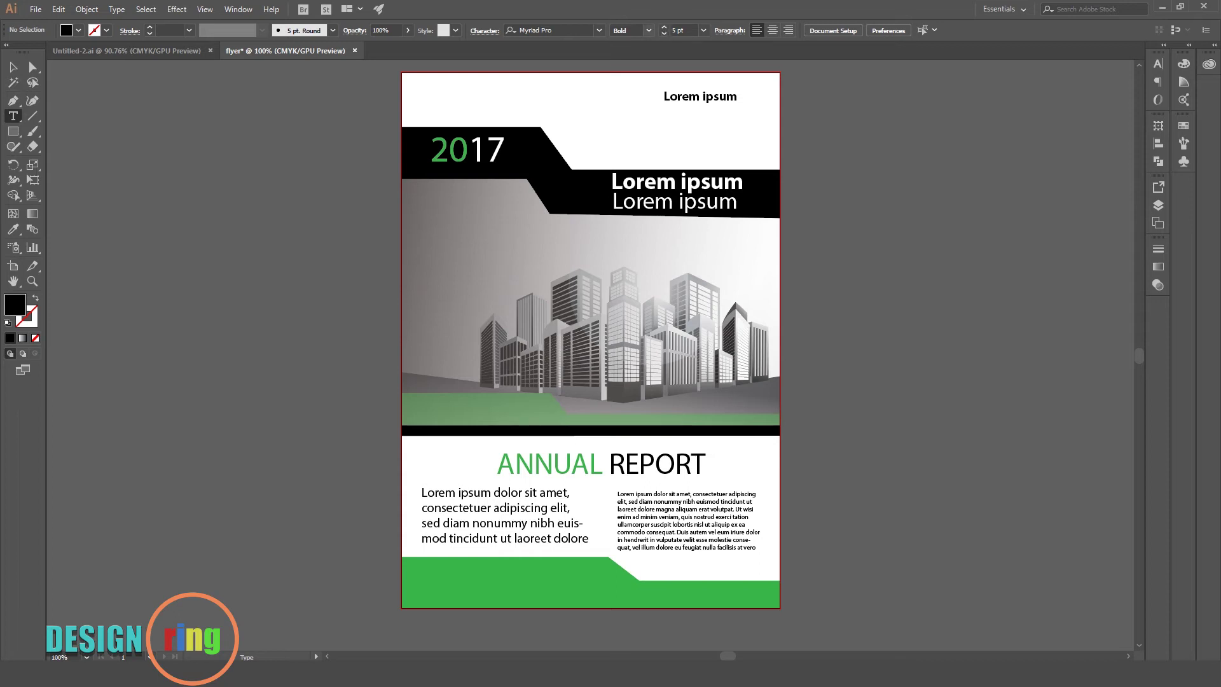
left_click(648, 34)
left_click(646, 115)
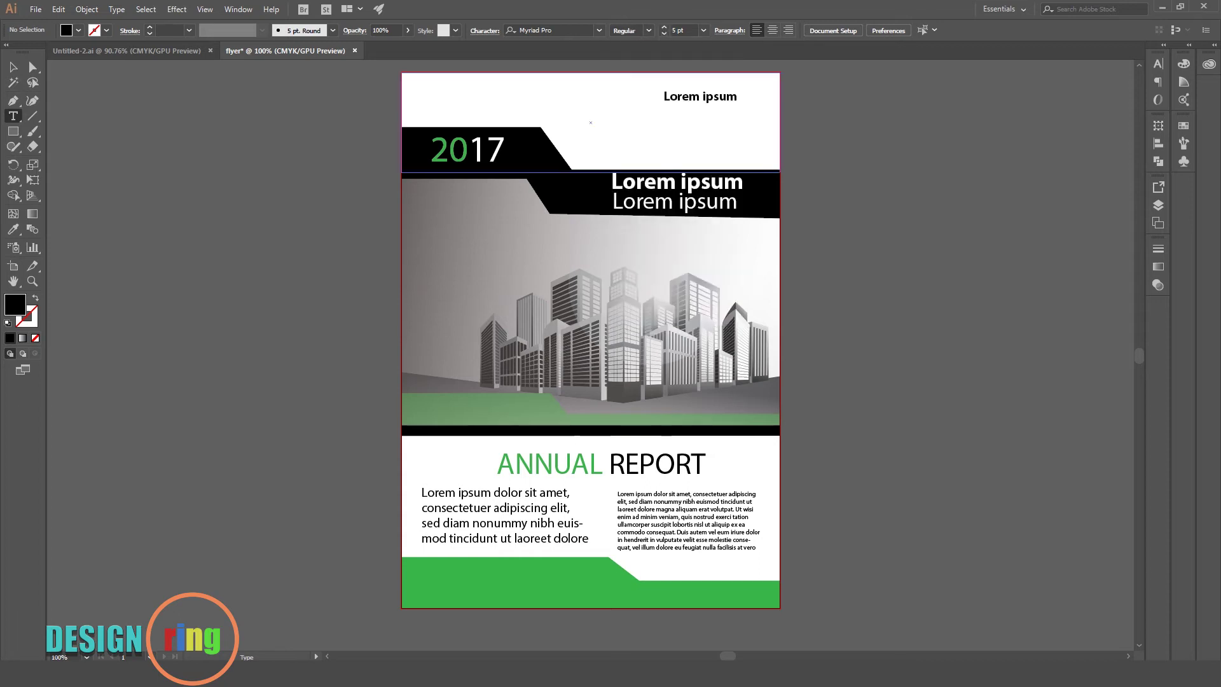
left_click_drag(663, 107, 757, 130)
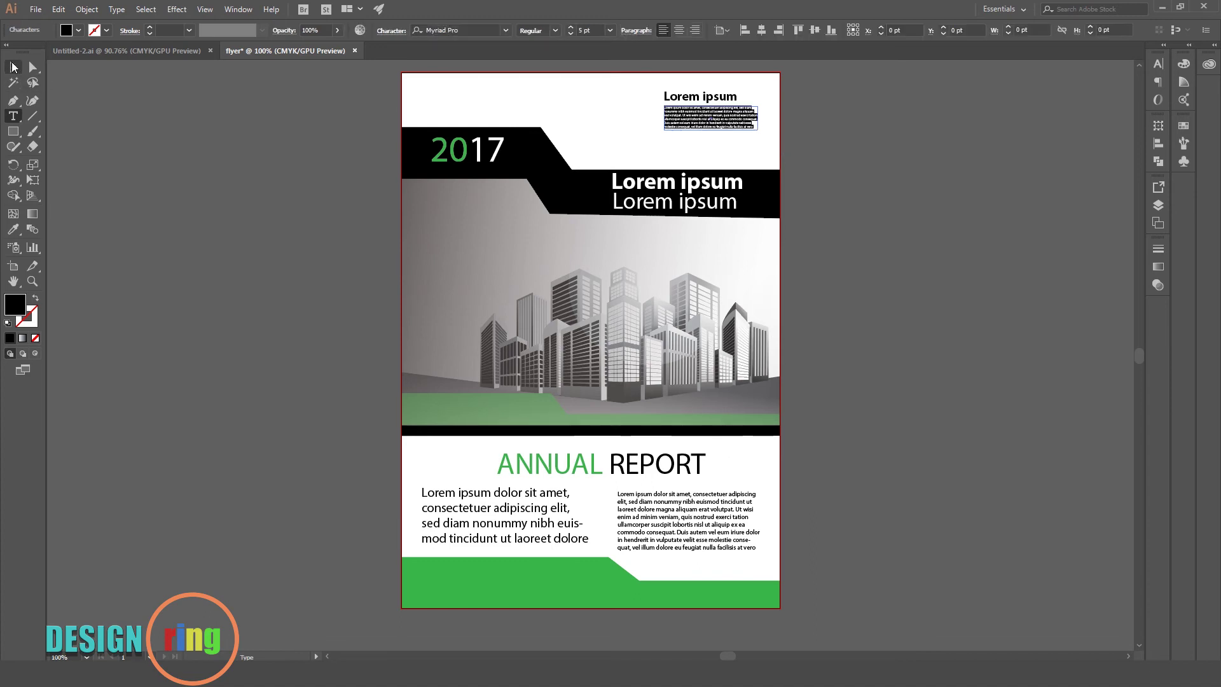
left_click(12, 67)
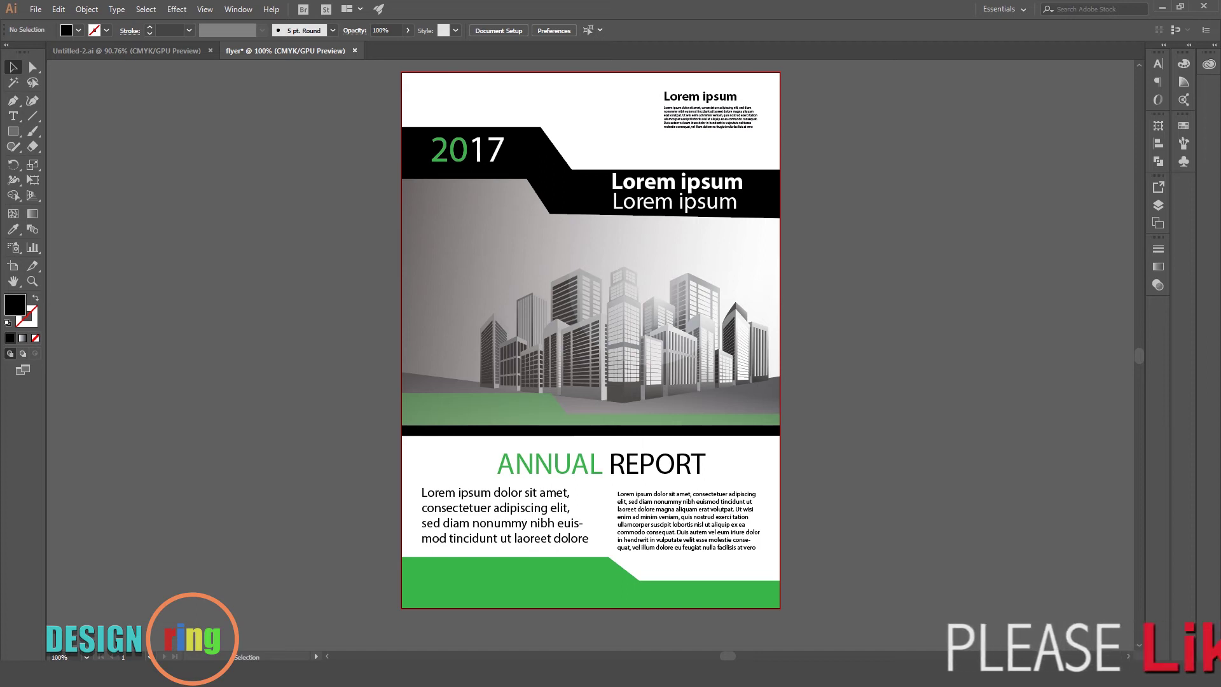
- Type HEADLINE on the green strip and enlarge it to 39 pt
key("t")
left_click(422, 409)
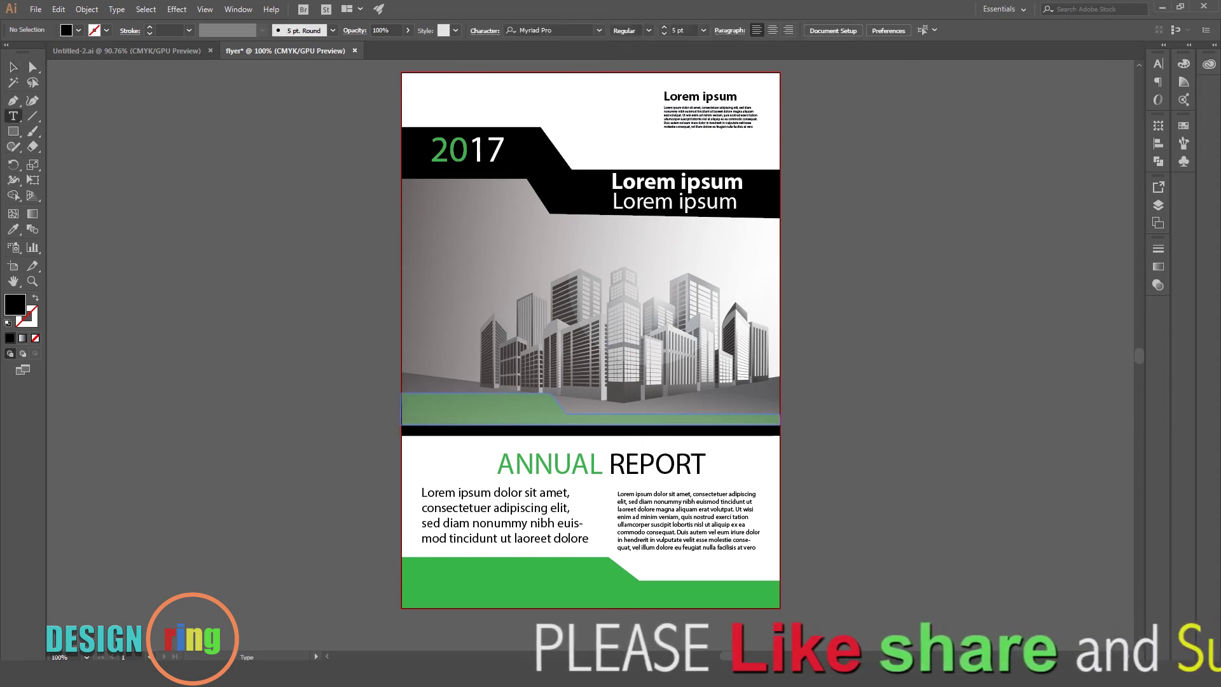
type("Heat")
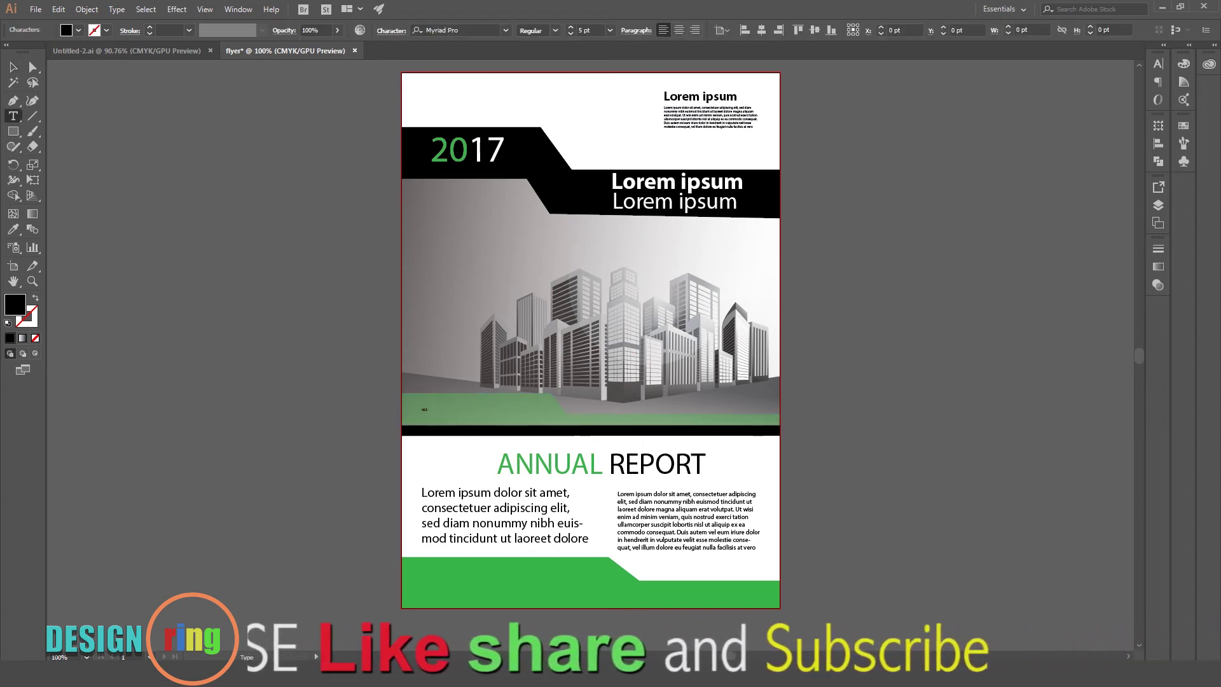
type("LIN")
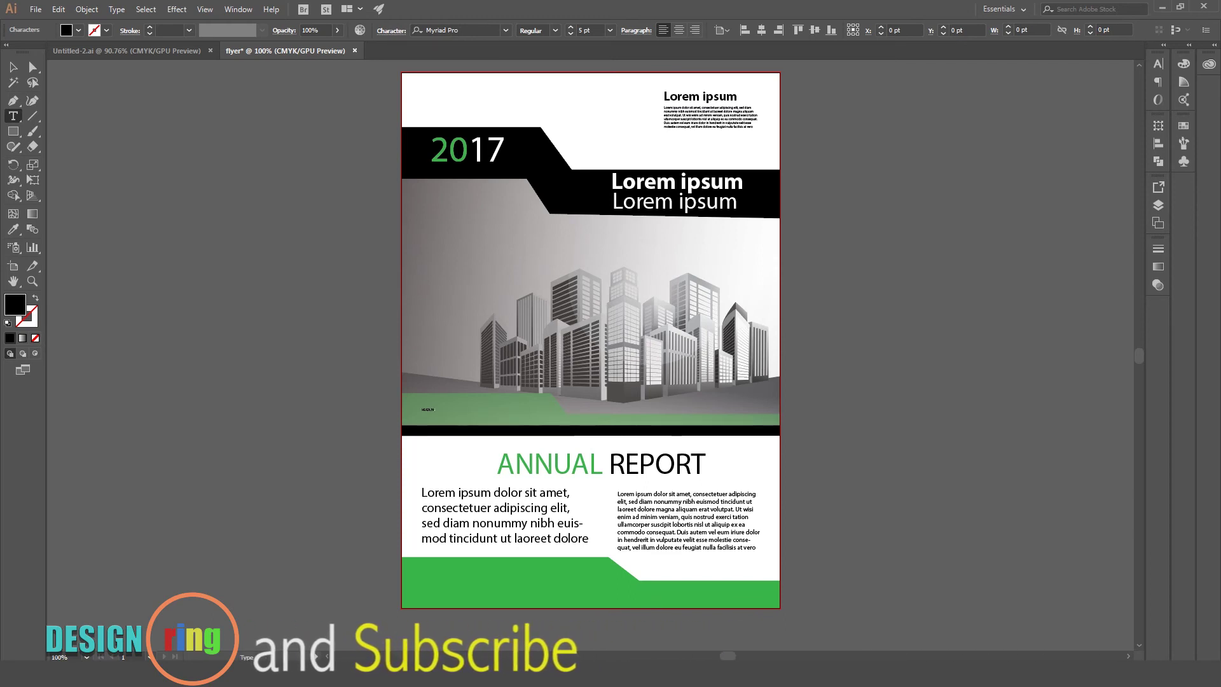
type("E")
left_click(13, 66)
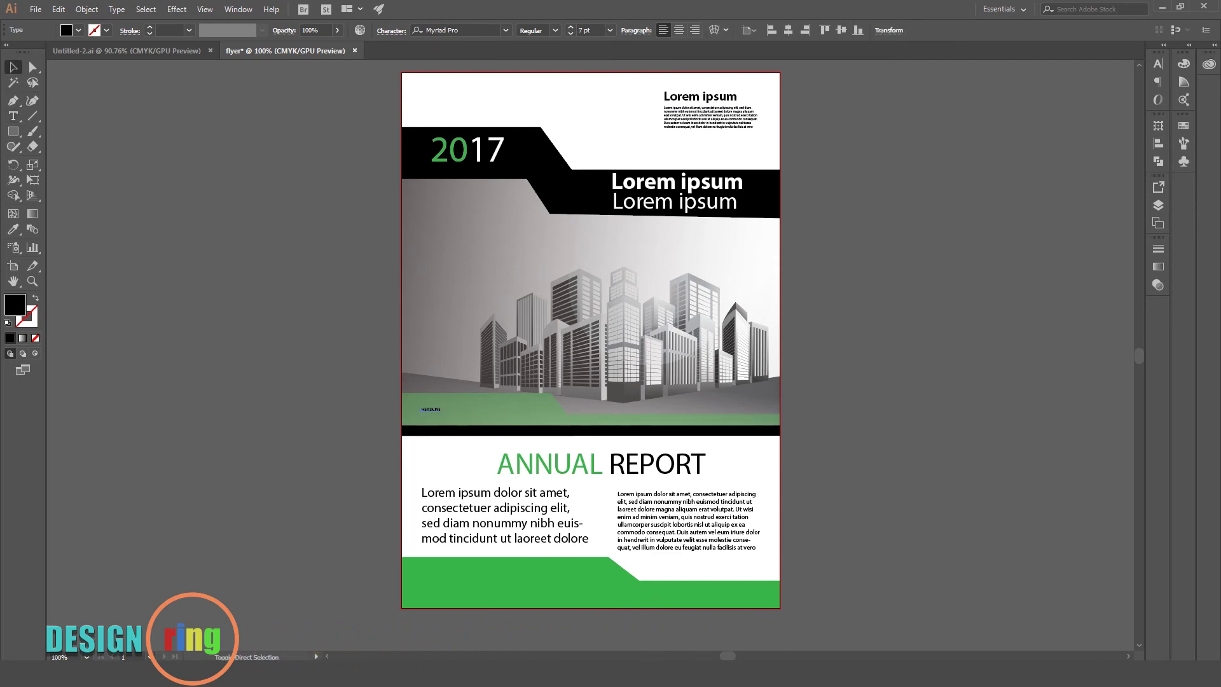
key("ctrl+shift+period")
key("ctrl+shift+period")
key("ctrl+shift+period")
key("ctrl+shift+period")
key("ctrl+shift+period")
key("ctrl+shift+period")
key("ctrl+shift+period")
key("ctrl+shift+period")
key("ctrl+shift+period")
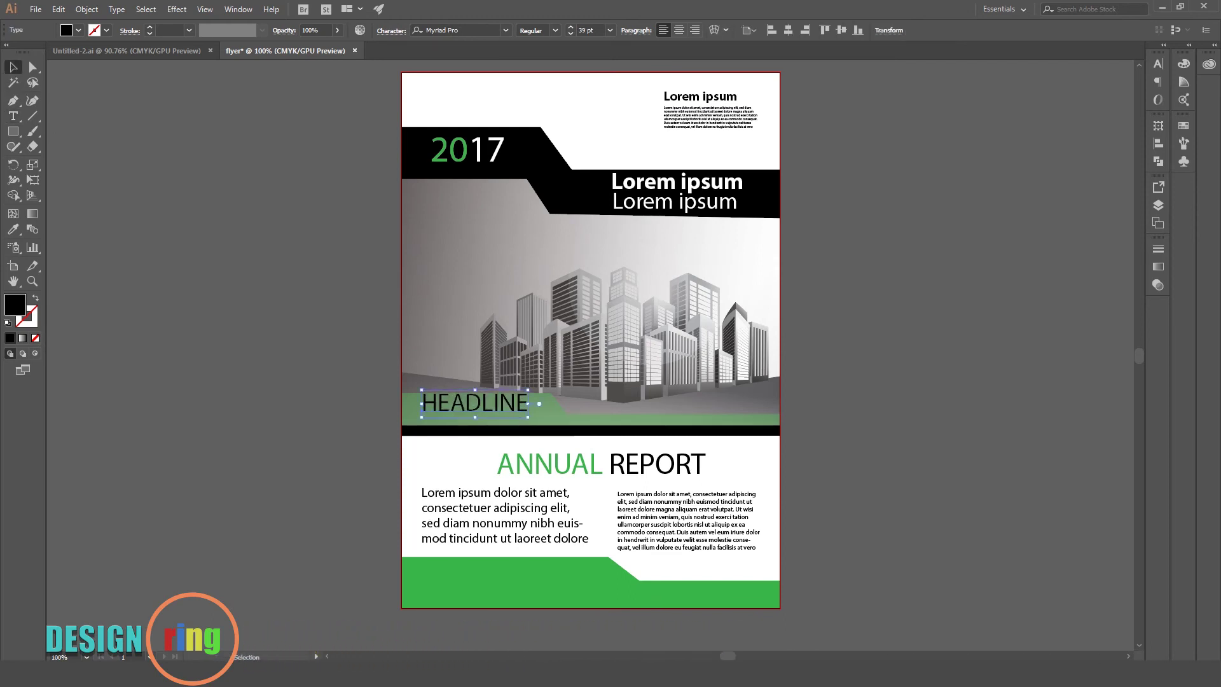
key("Down")
key("Down")
key("Down")
key("Down")
key("Down")
key("Down")
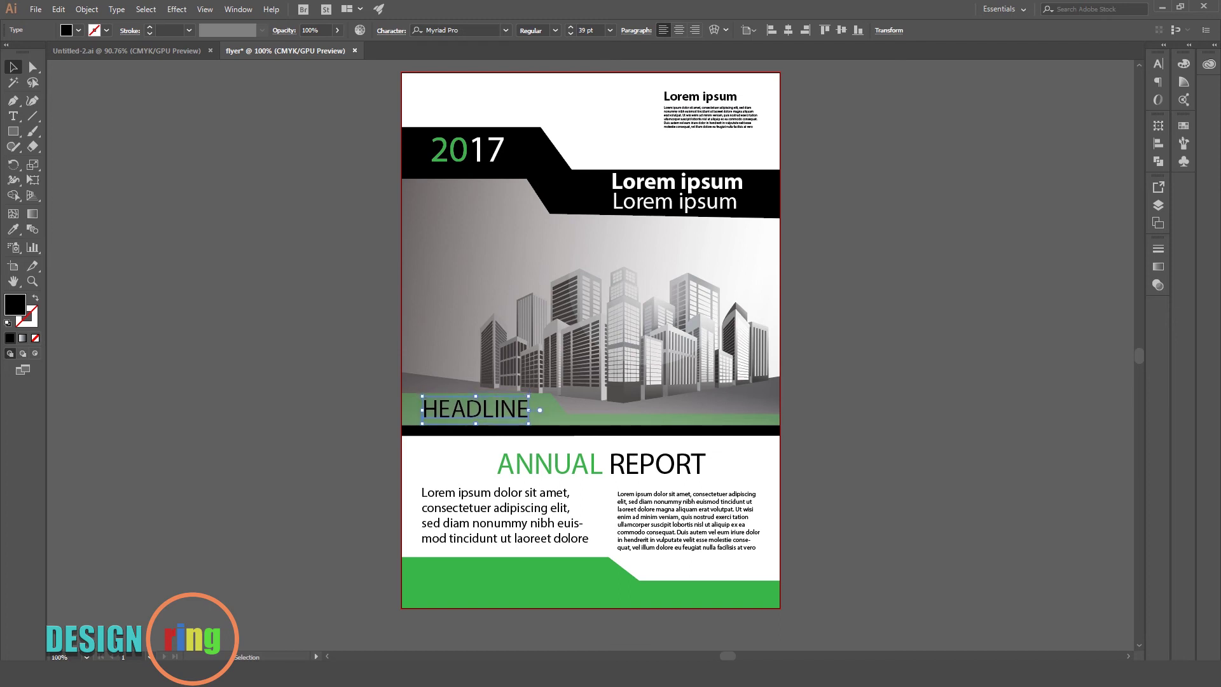
- Make the HEADLINE text white and nudge it slightly right into place
left_click(79, 30)
left_click(49, 55)
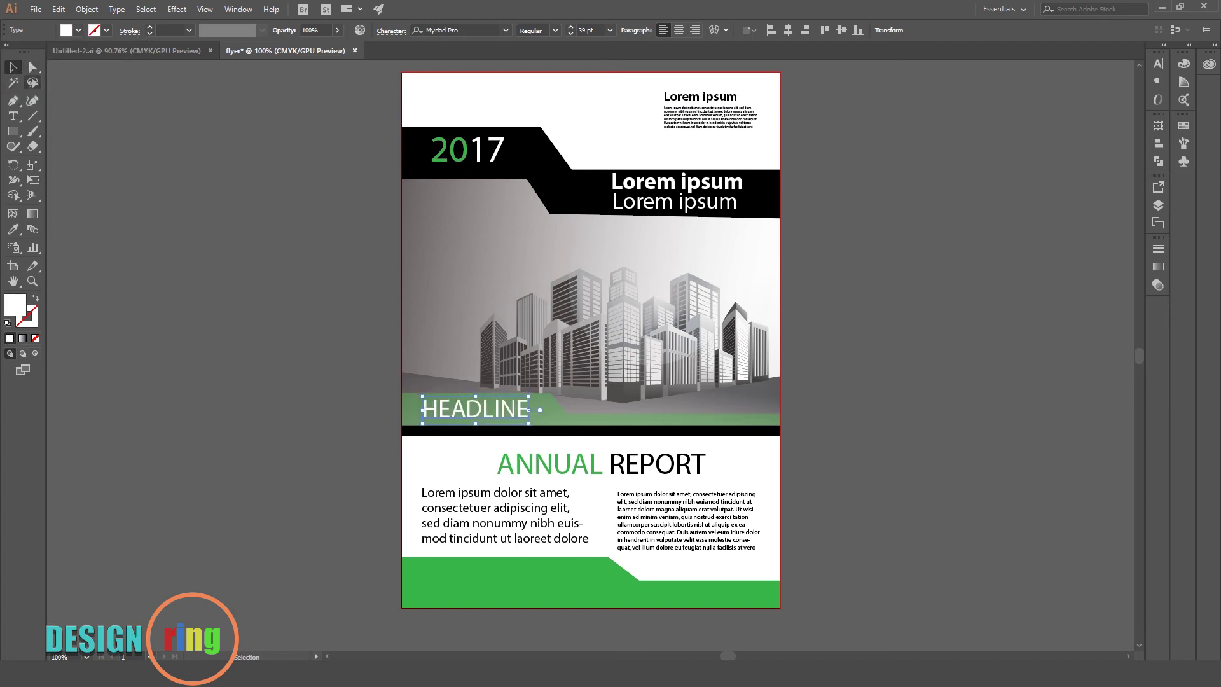
key("ctrl+shift+a")
left_click(477, 408)
key("Right")
key("Right")
key("Right")
key("ctrl+shift+a")
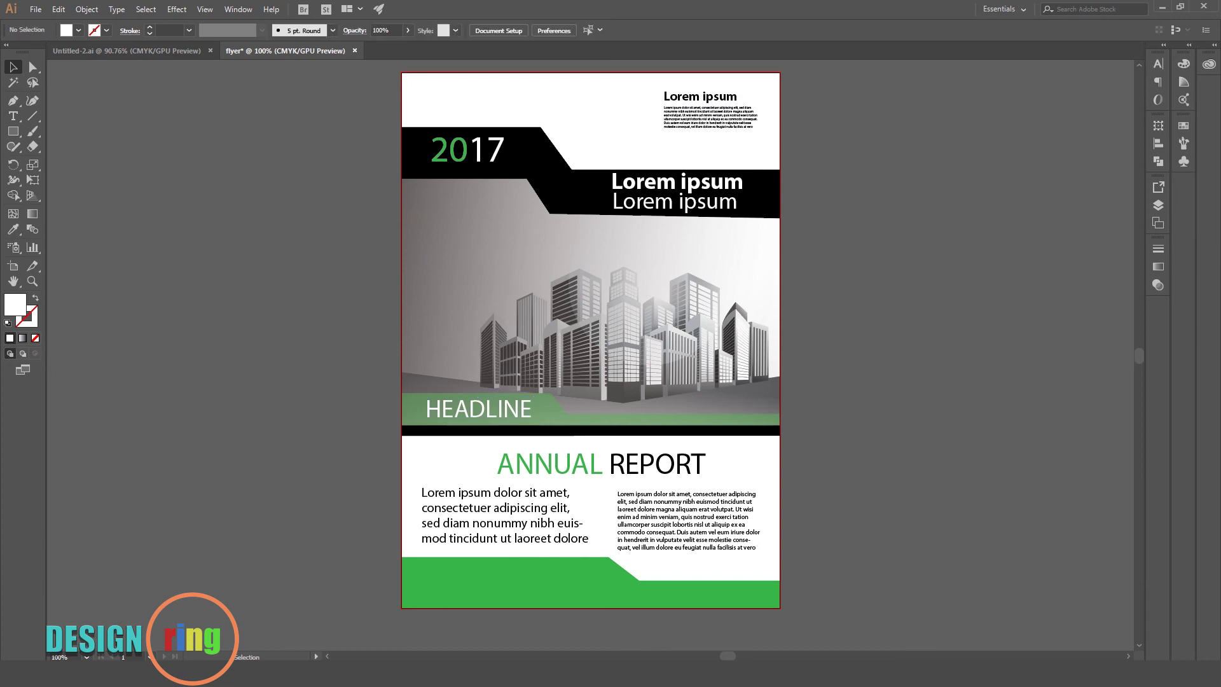